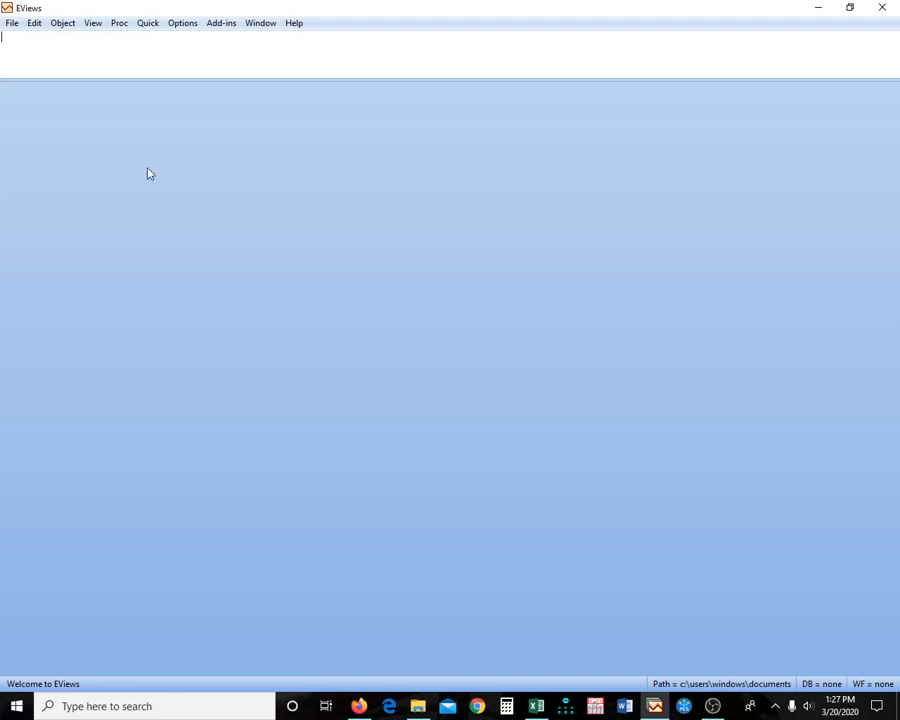
Start a new workfile and set its structure type to Balanced Panel
click(13, 24)
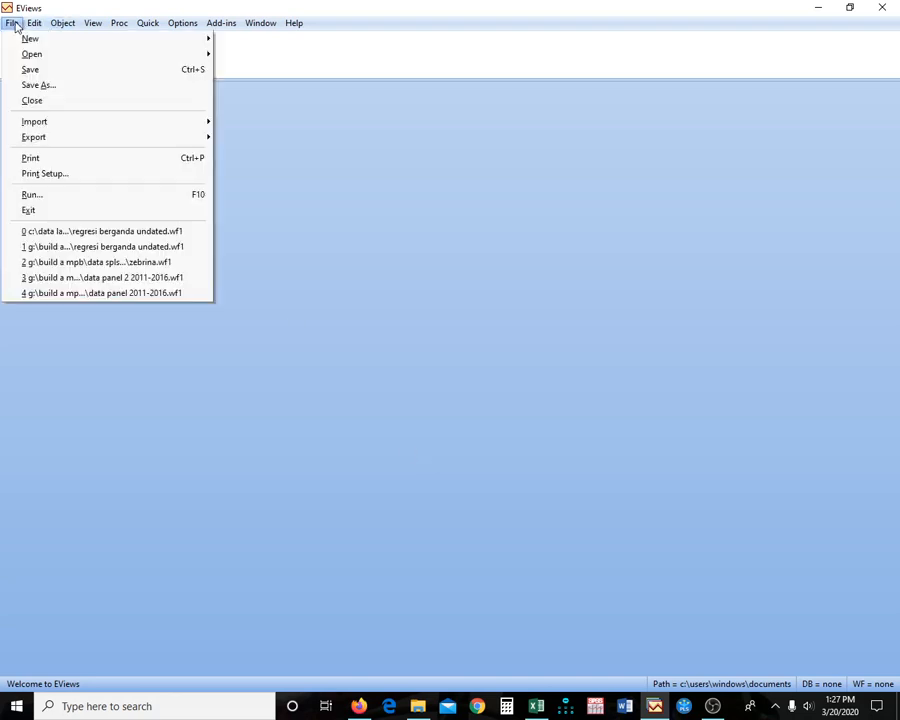
mouse_move(30, 40)
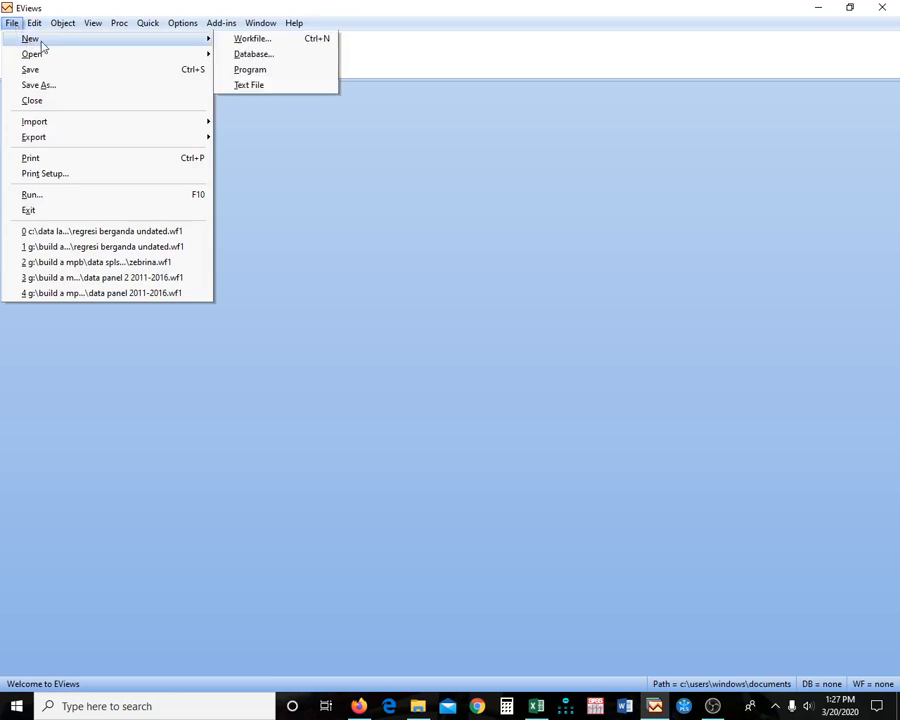
click(251, 40)
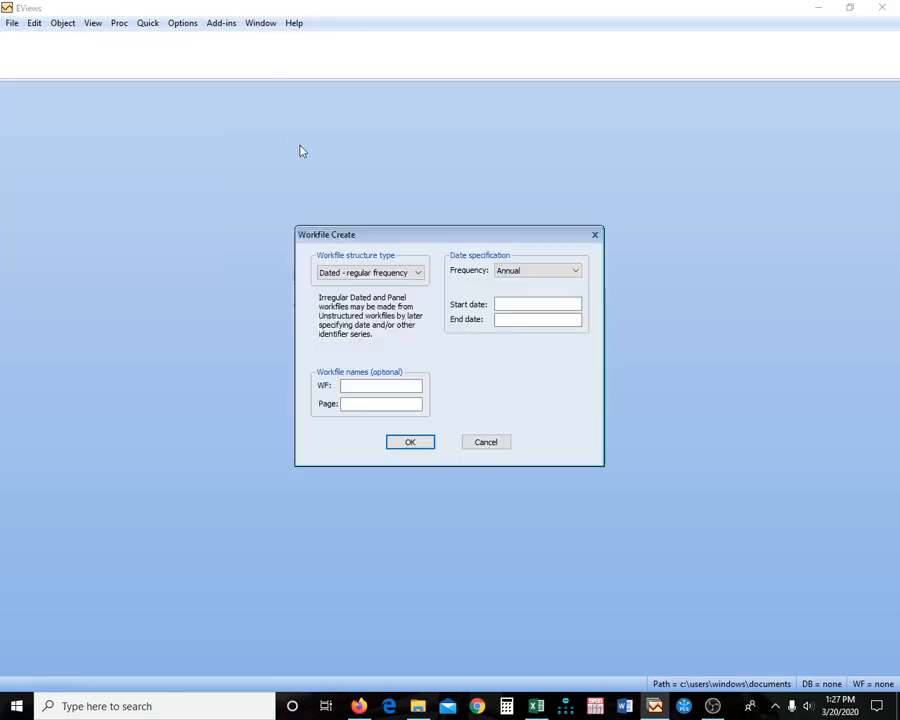
click(417, 276)
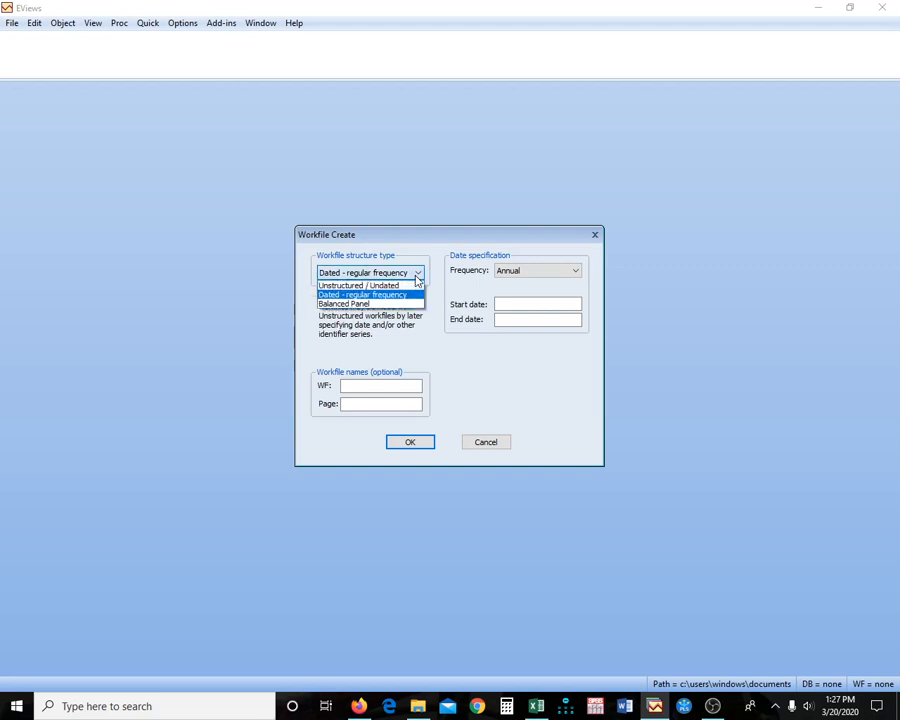
click(396, 302)
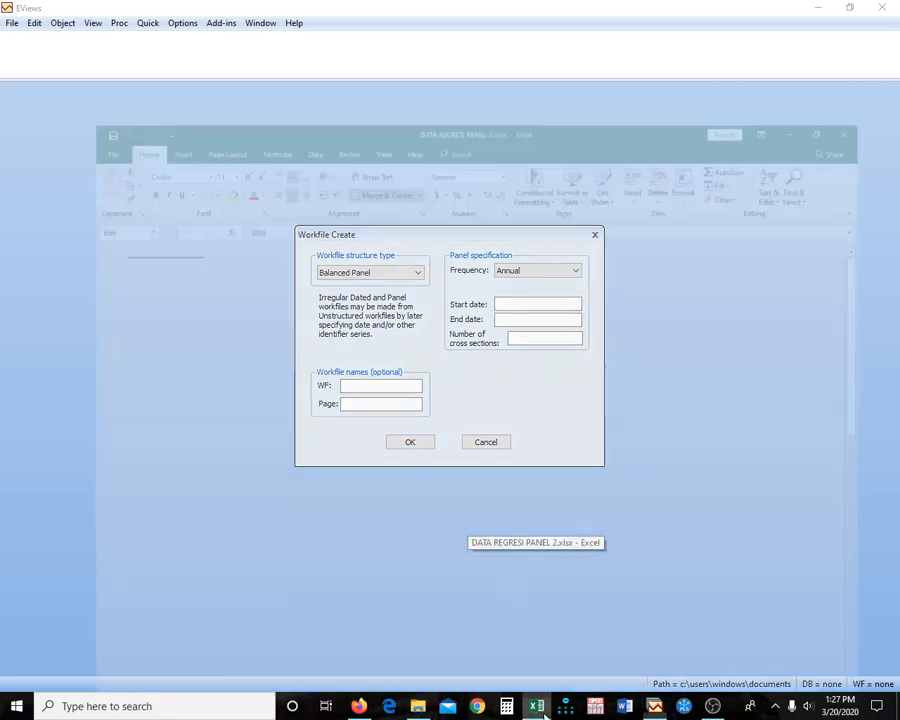
Switch to the DATA REGRESI PANEL 2.xlsx workbook in Excel and examine its companies, years and quarters
click(535, 600)
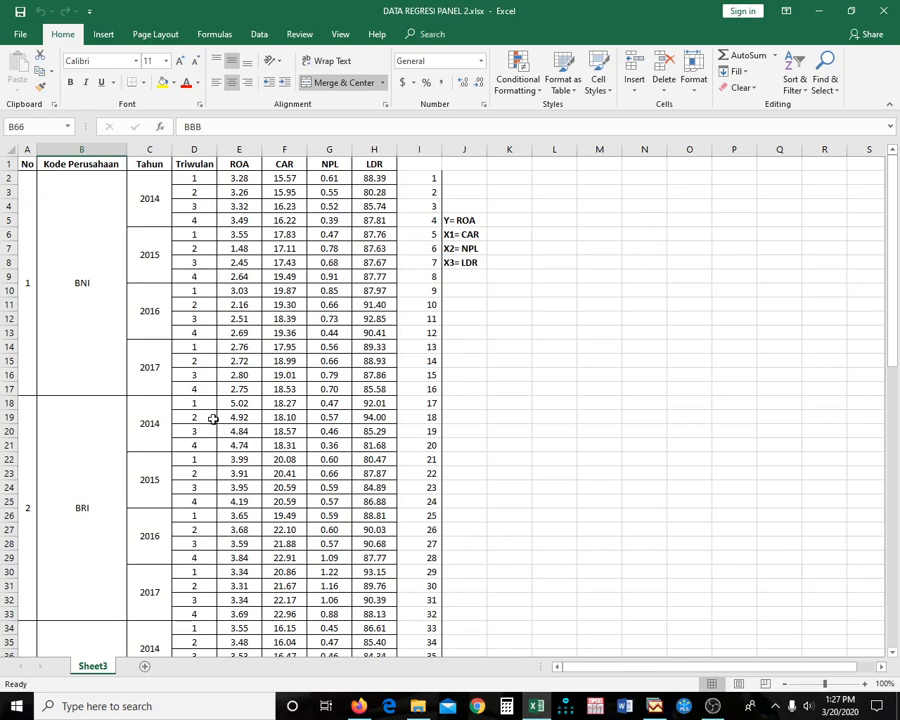
scroll(140, 373, down, 1)
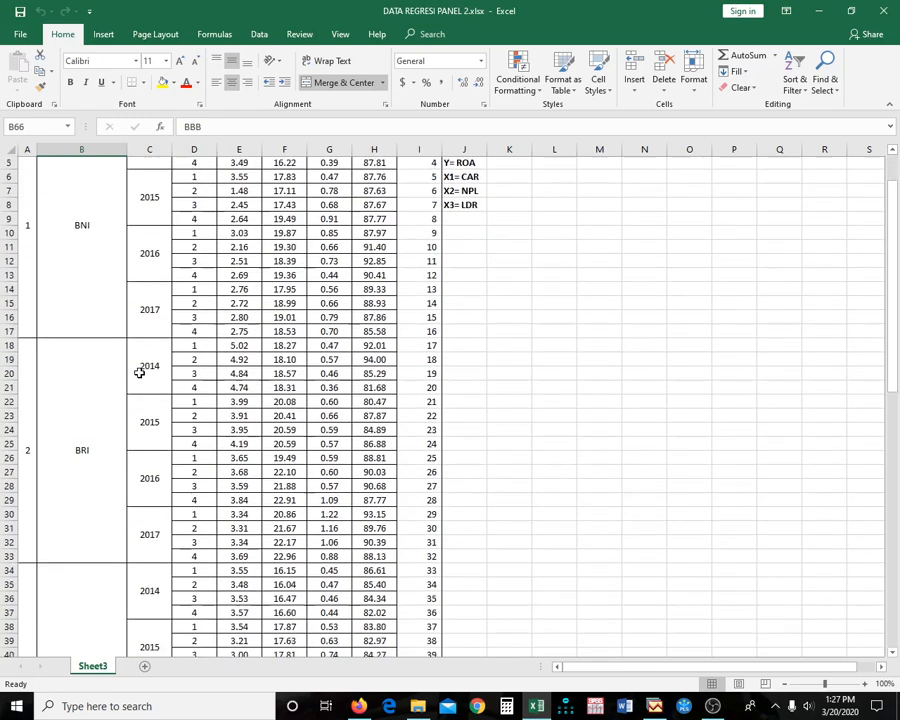
scroll(140, 373, down, 2)
scroll(96, 210, up, 1)
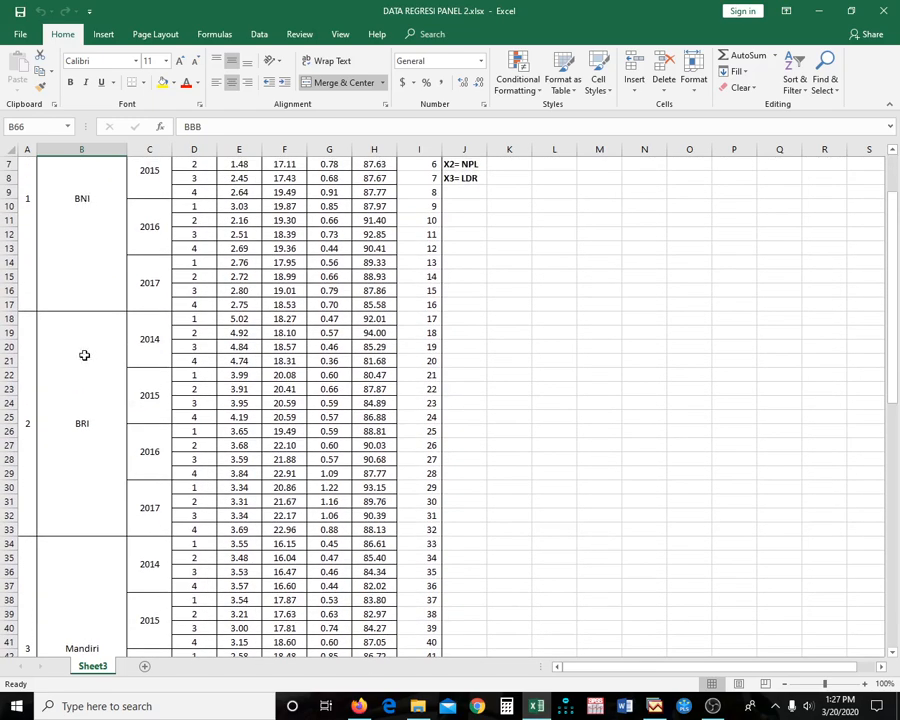
scroll(82, 418, down, 8)
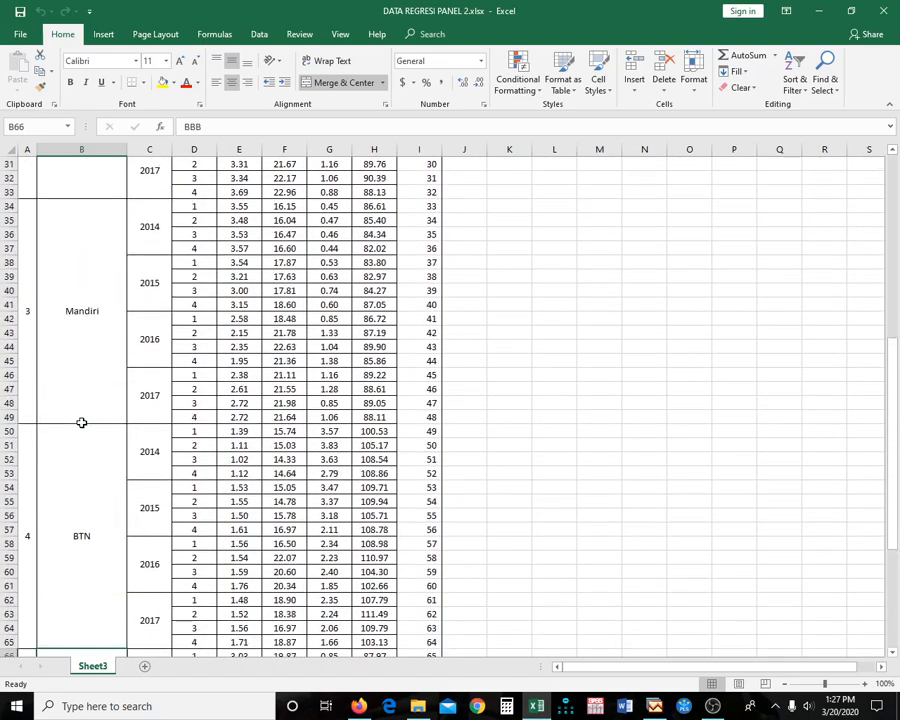
scroll(82, 422, down, 7)
scroll(82, 422, up, 17)
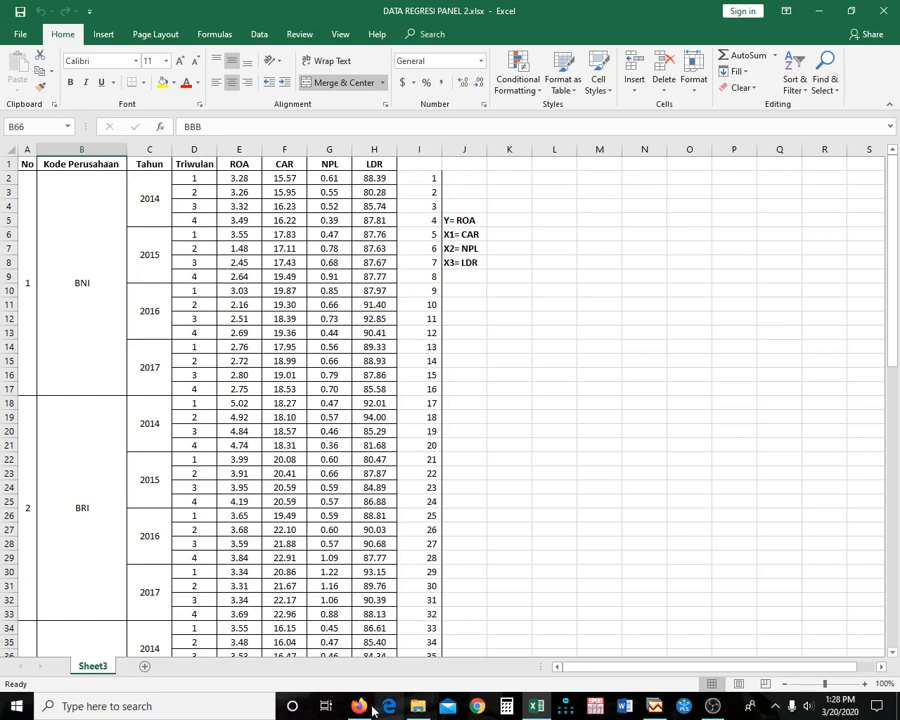
mouse_move(474, 712)
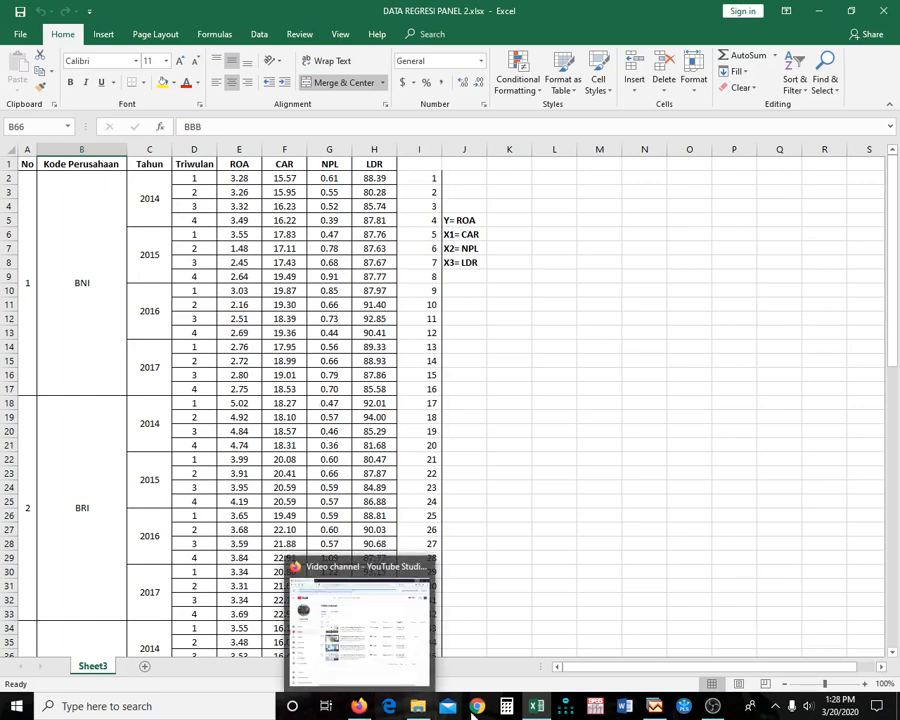
Back in EViews, create the panel workfile with quarterly frequency, start date 2014, end date 2017 and 5 cross sections
click(655, 706)
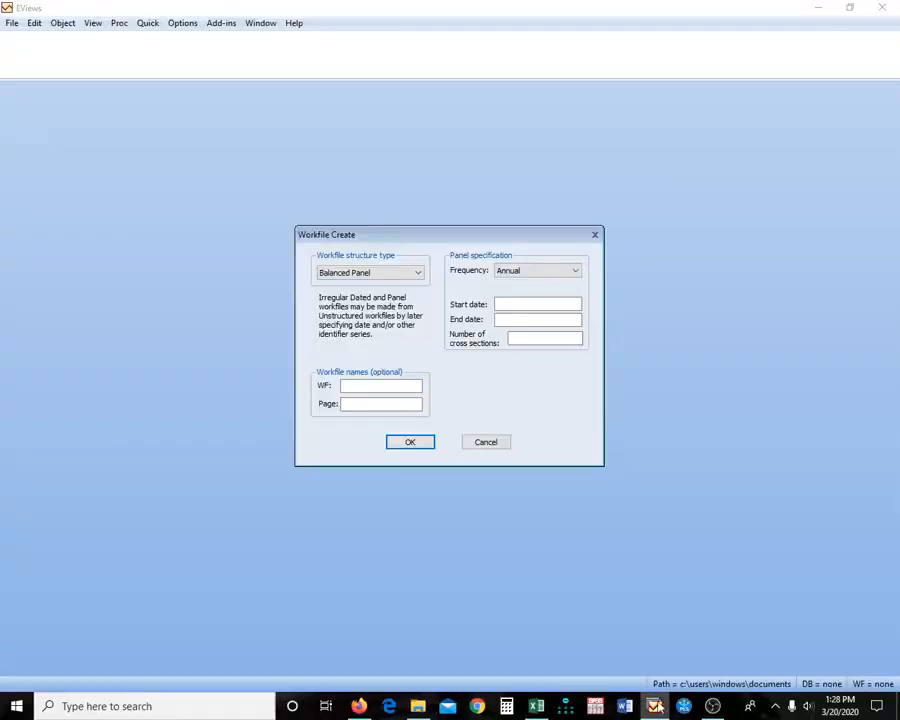
click(571, 274)
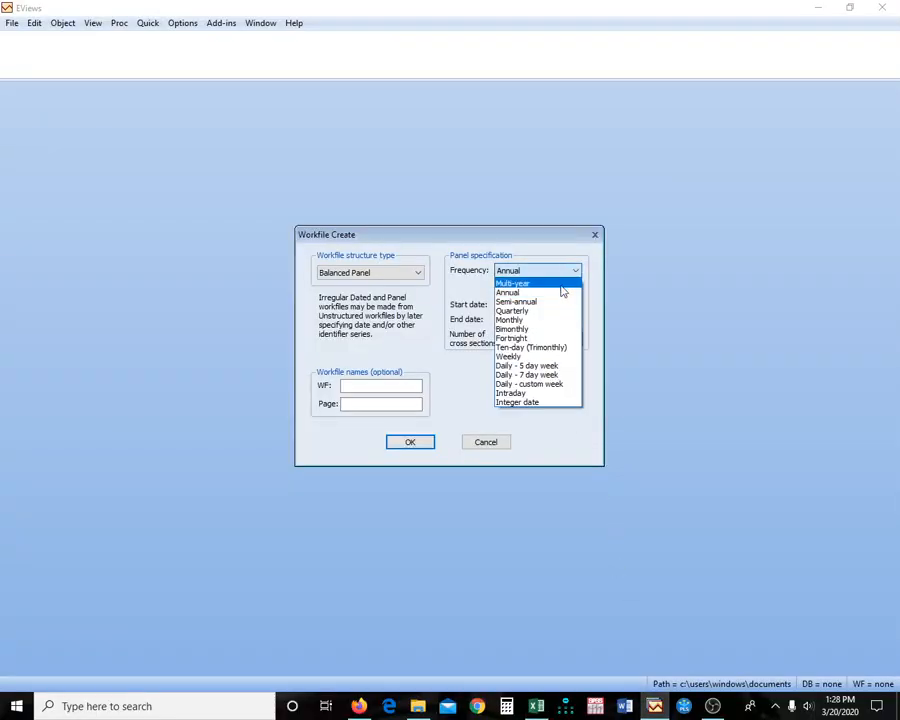
click(541, 315)
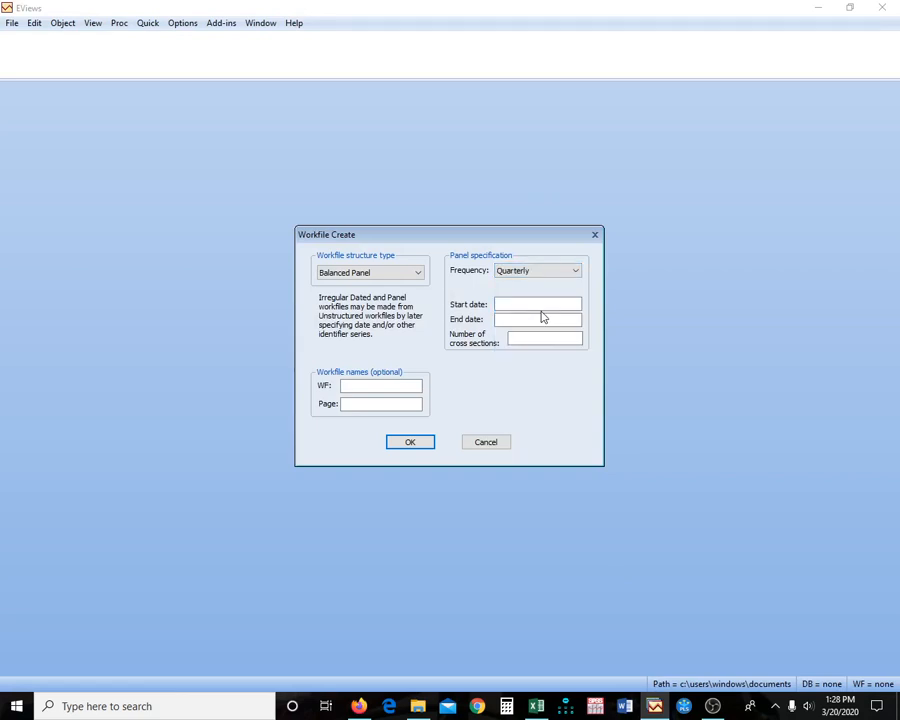
click(524, 307)
text(2014)
click(513, 318)
text(2017)
click(518, 340)
text(5)
click(419, 442)
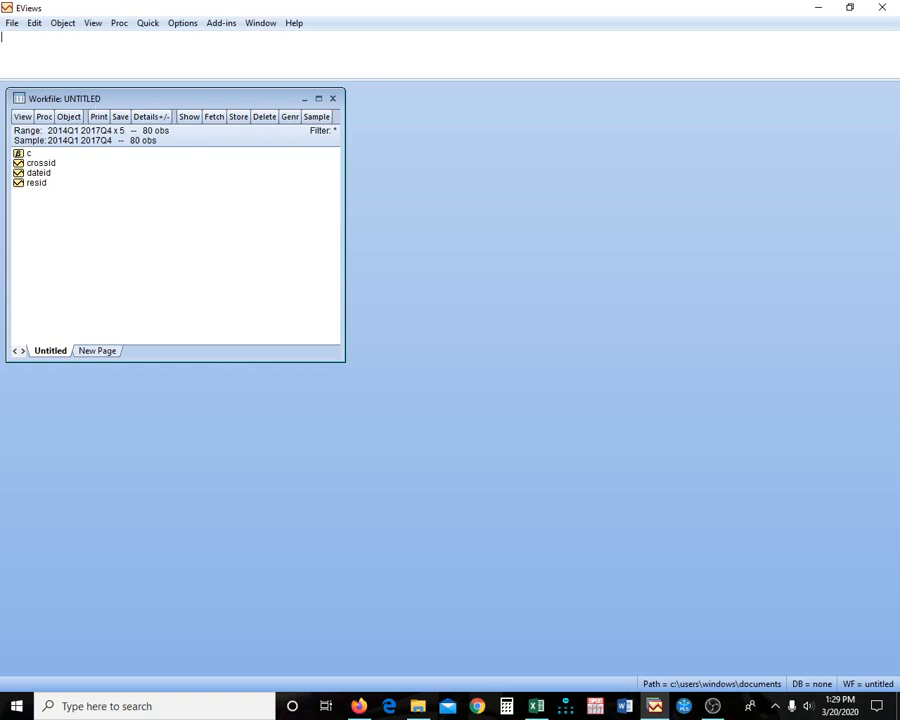
Open an empty group with the data command and place its window beside the workfile window
text(data)
key(Return)
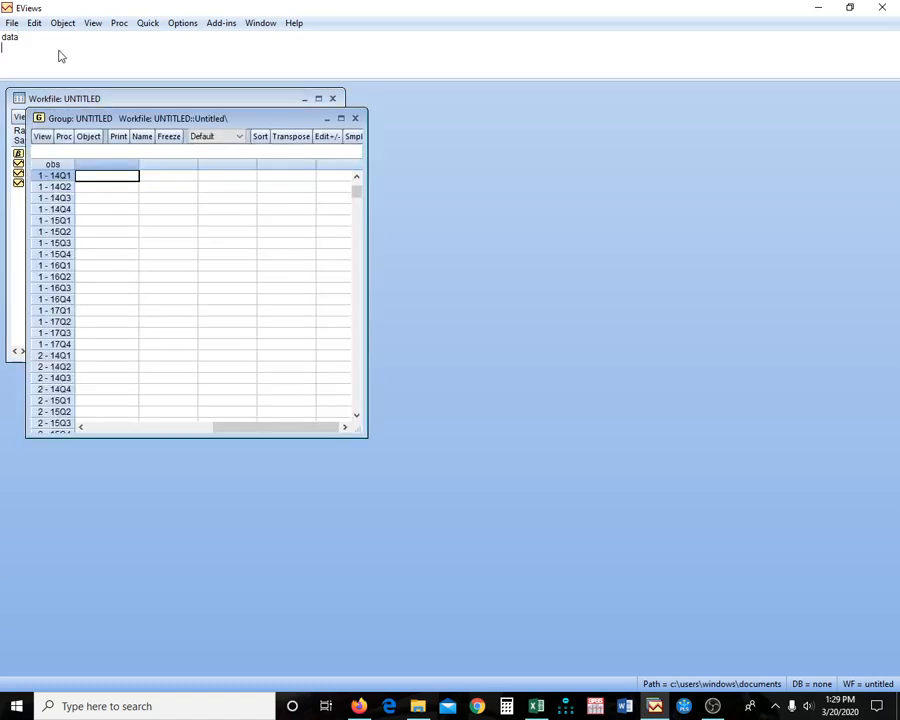
drag(198, 124, 530, 105)
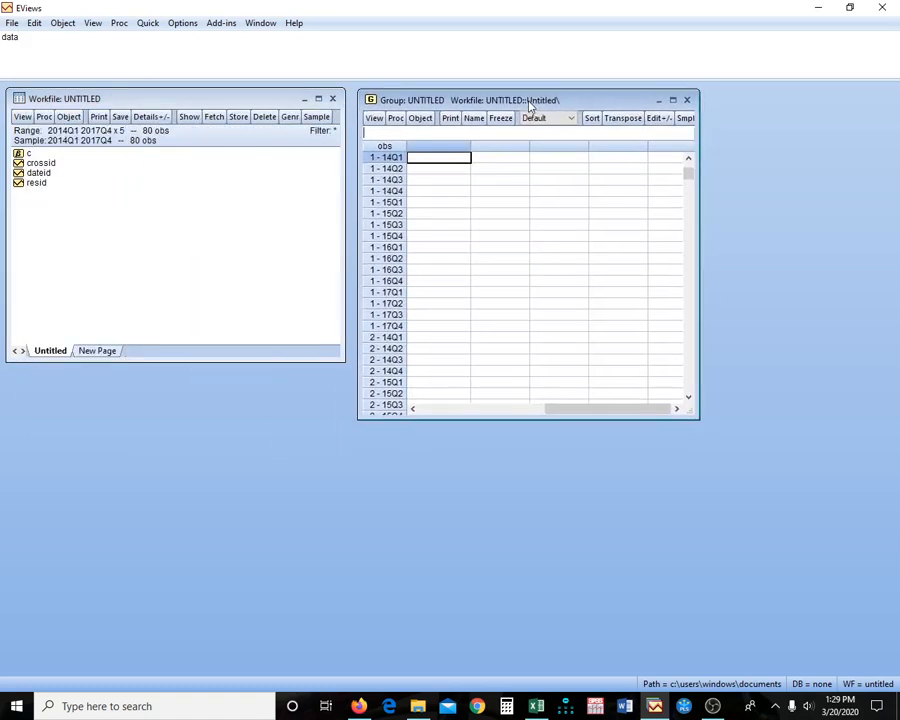
Switch to the Excel workbook and copy the ROA, CAR, NPL and LDR values in E2:H81 without the headers
click(537, 706)
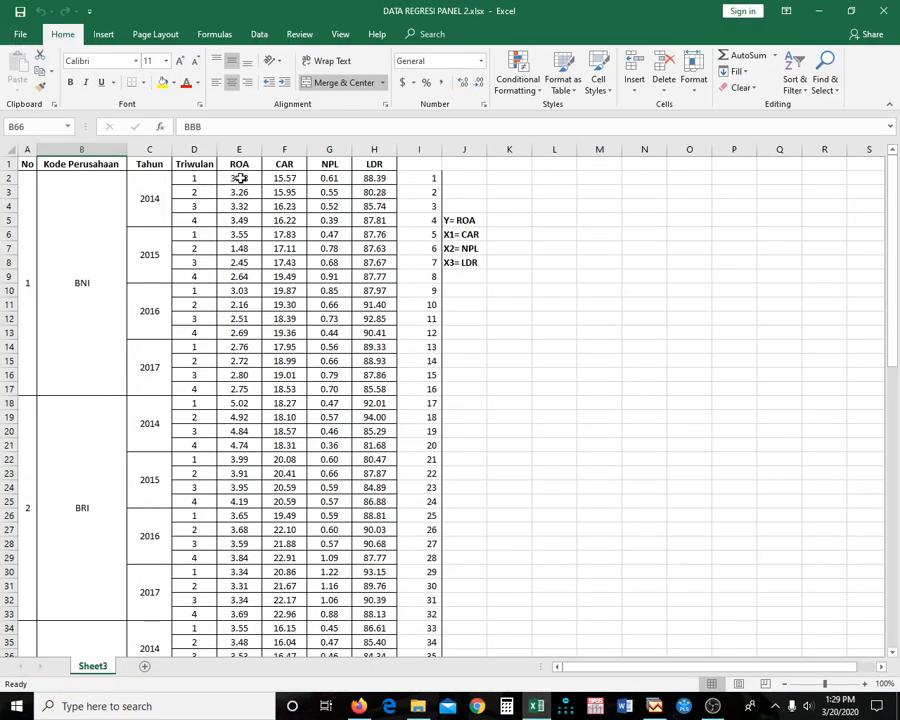
click(240, 177)
key(shift+Right)
key(shift+Right)
key(shift+Right)
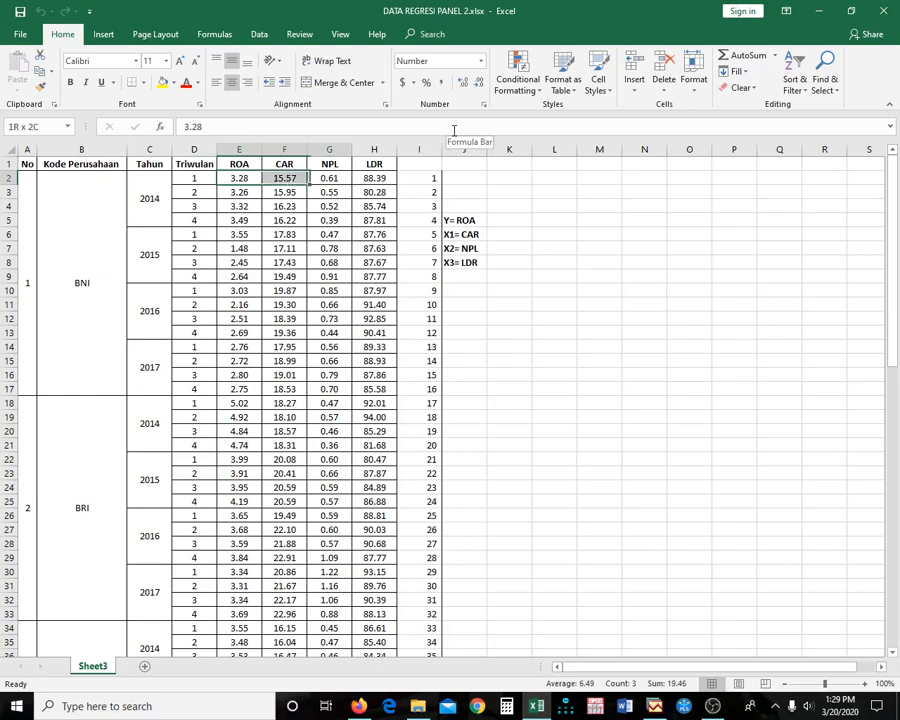
key(shift+Down)
key(shift+Down)
key(shift+Down)
key(shift+Down)
key(shift+Down)
key(shift+Down)
key(shift+Down)
key(shift+Down)
key(shift+Down)
key(shift+Down)
key(shift+Down)
key(shift+Down)
key(shift+Down)
key(shift+Down)
key(shift+Down)
key(shift+Down)
key(shift+Down)
key(shift+Down)
key(shift+Down)
key(shift+Down)
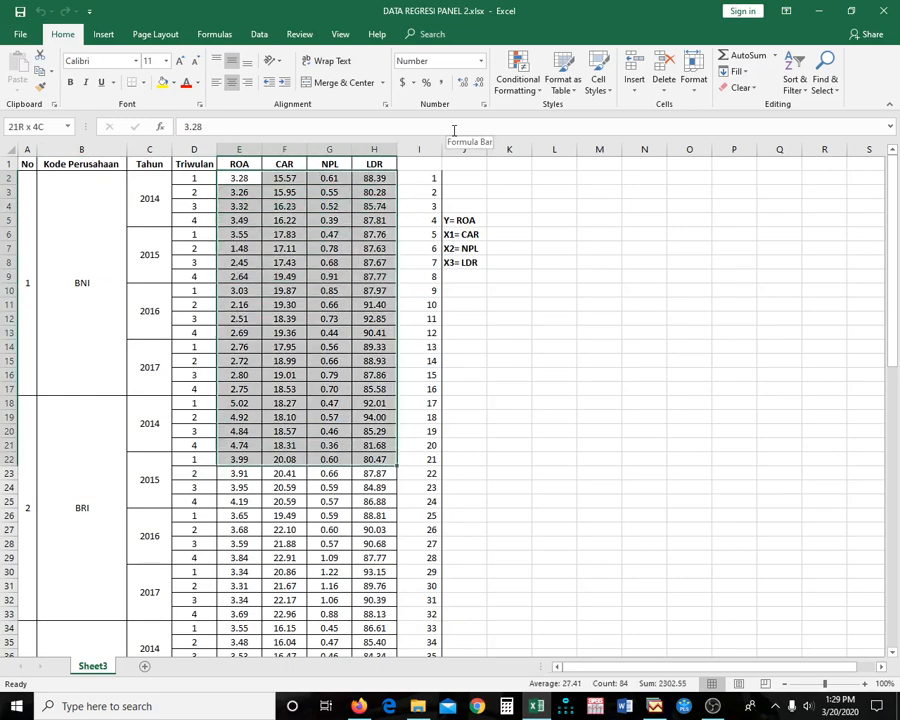
key(shift+Down)
key(shift+Down)
key(shift+Down)
key(shift+Down)
key(shift+Down)
key(shift+Down)
key(shift+Down)
key(shift+Down)
key(shift+Down)
key(shift+Down)
key(shift+Down)
key(shift+Down)
key(shift+Down)
key(shift+Down)
key(shift+Down)
key(shift+Down)
key(shift+Down)
key(shift+Down)
key(shift+Down)
key(shift+Down)
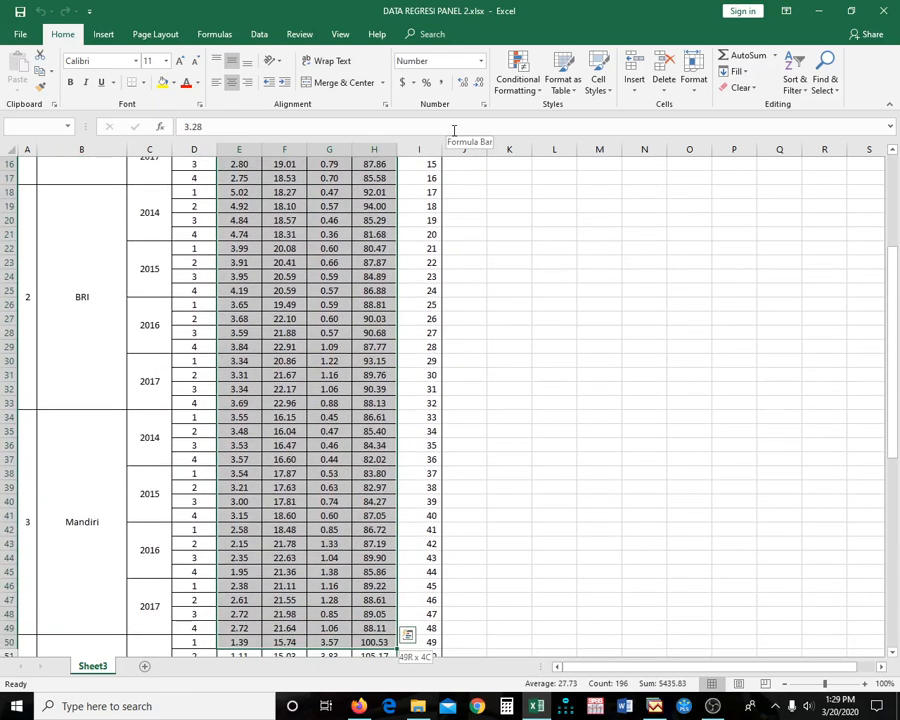
key(shift+Down)
key(shift+Down)
key(shift+Down)
key(shift+Down)
key(shift+Down)
key(shift+Down)
key(shift+Down)
key(shift+Down)
key(shift+Down)
key(shift+Down)
key(shift+Down)
key(shift+Down)
key(shift+Down)
key(shift+Down)
key(shift+Down)
key(shift+Down)
key(shift+Down)
key(shift+Down)
key(shift+Down)
key(shift+Down)
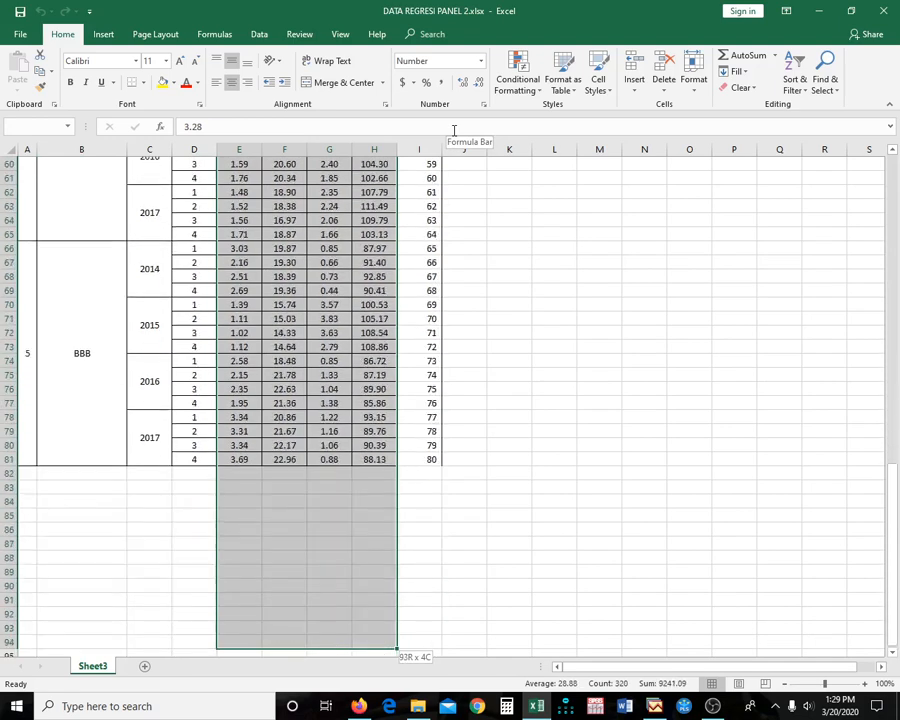
key(shift+Up)
key(shift+Up)
key(shift+Up)
key(shift+Up)
key(shift+Up)
key(shift+Up)
key(shift+Up)
key(shift+Up)
key(shift+Up)
key(shift+Up)
drag(453, 130, 453, 130)
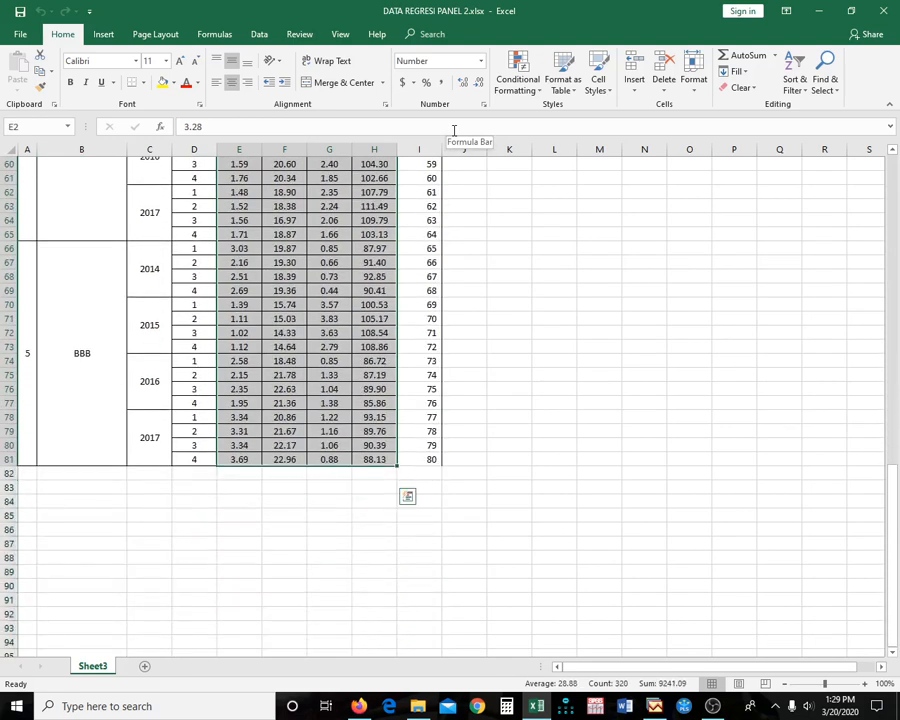
key(ctrl+c)
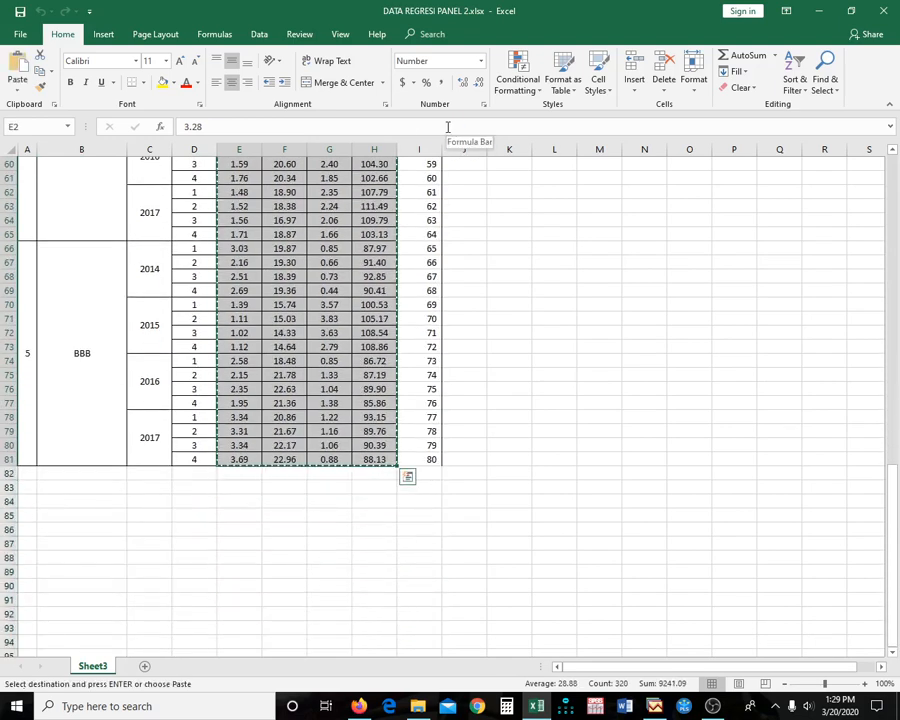
Switch to EViews and paste the copied values into the empty group starting at the first observation
click(654, 706)
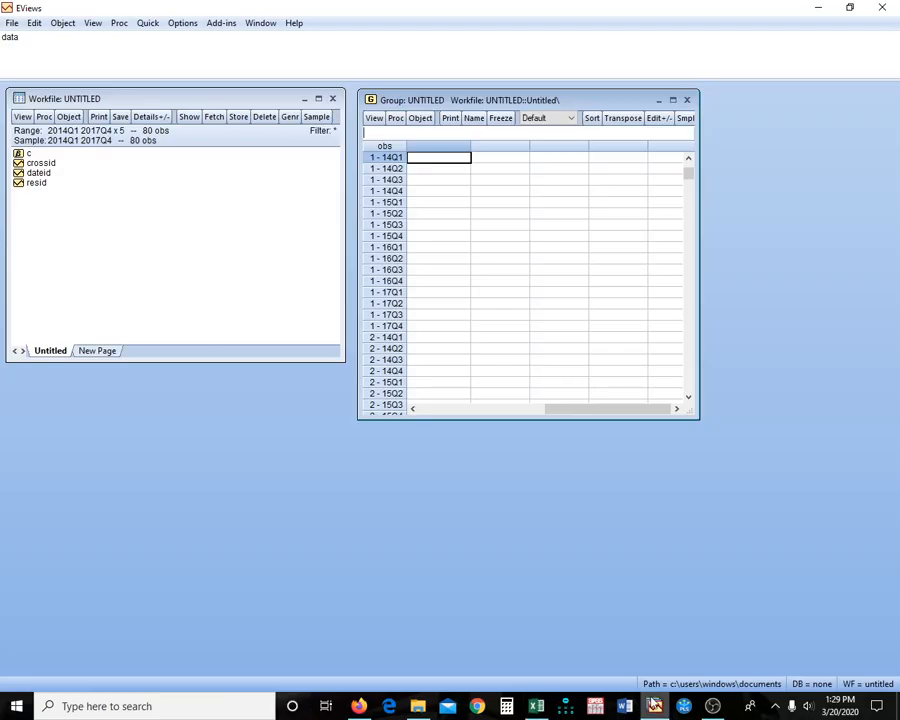
key(ctrl+v)
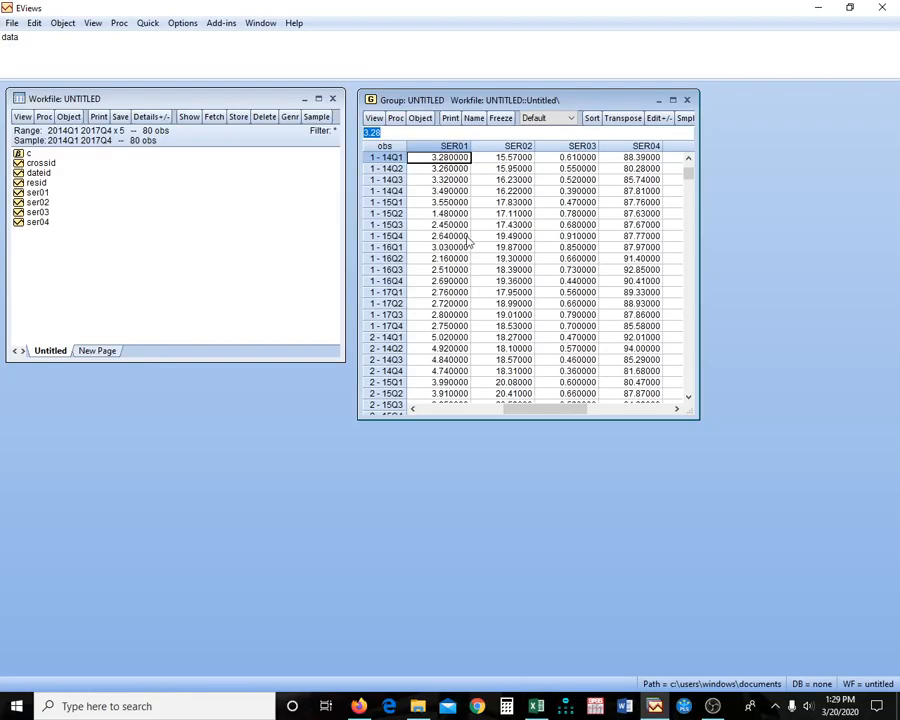
scroll(466, 238, down, 1)
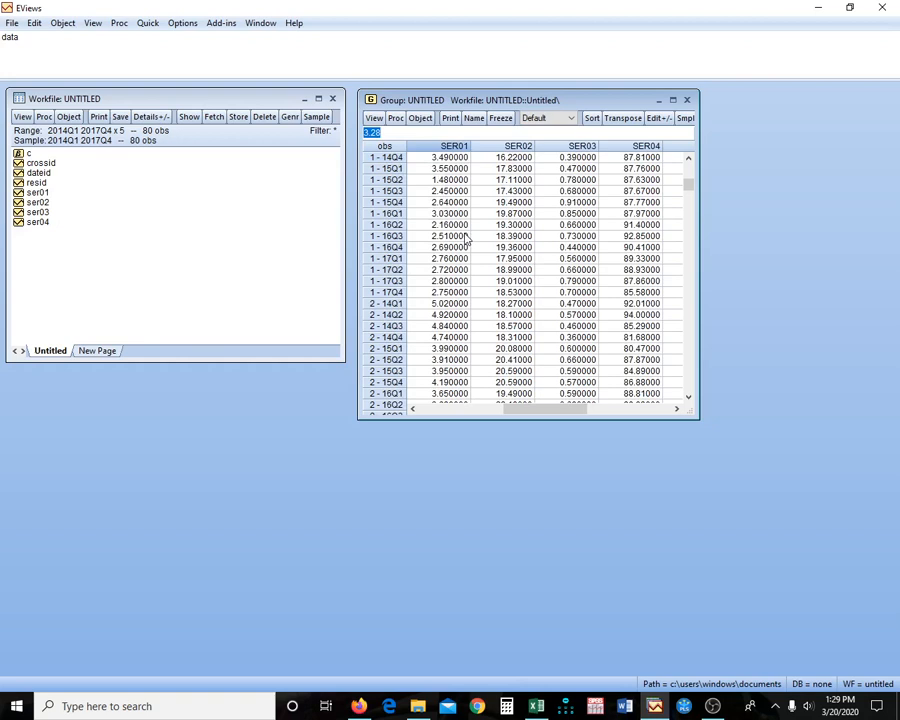
scroll(466, 238, up, 2)
Check the variable names in the Excel sheet and rename series SER01 as ROA in the EViews group
click(455, 158)
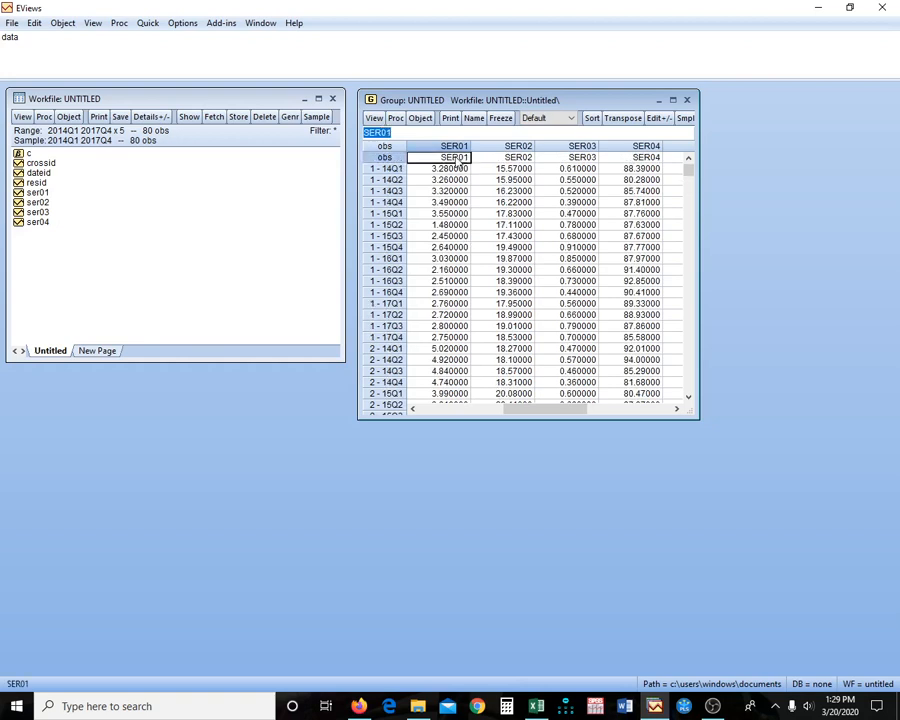
mouse_move(536, 706)
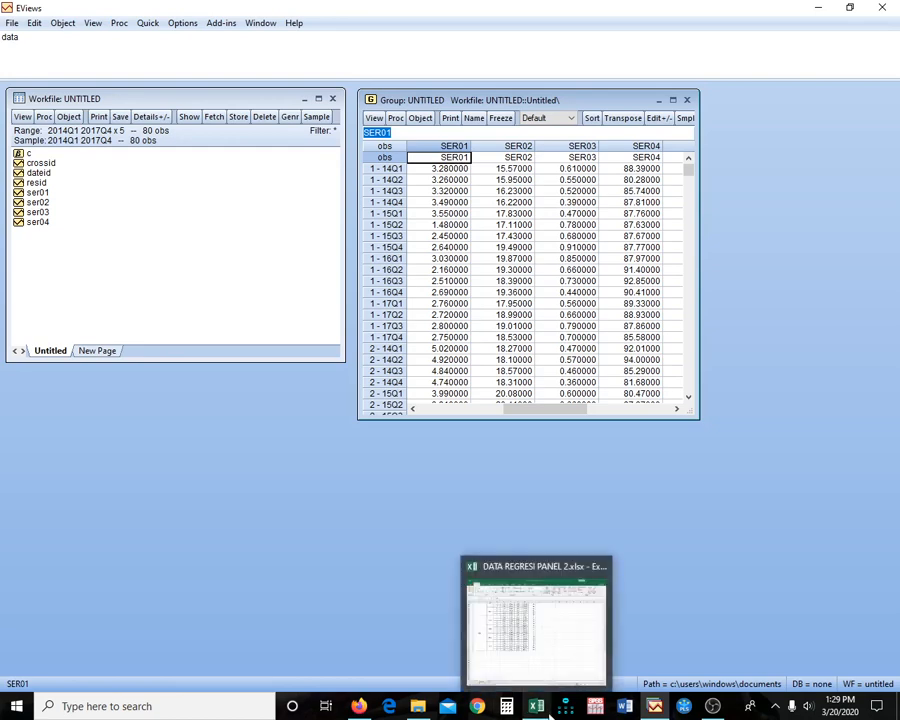
click(542, 643)
scroll(498, 394, up, 20)
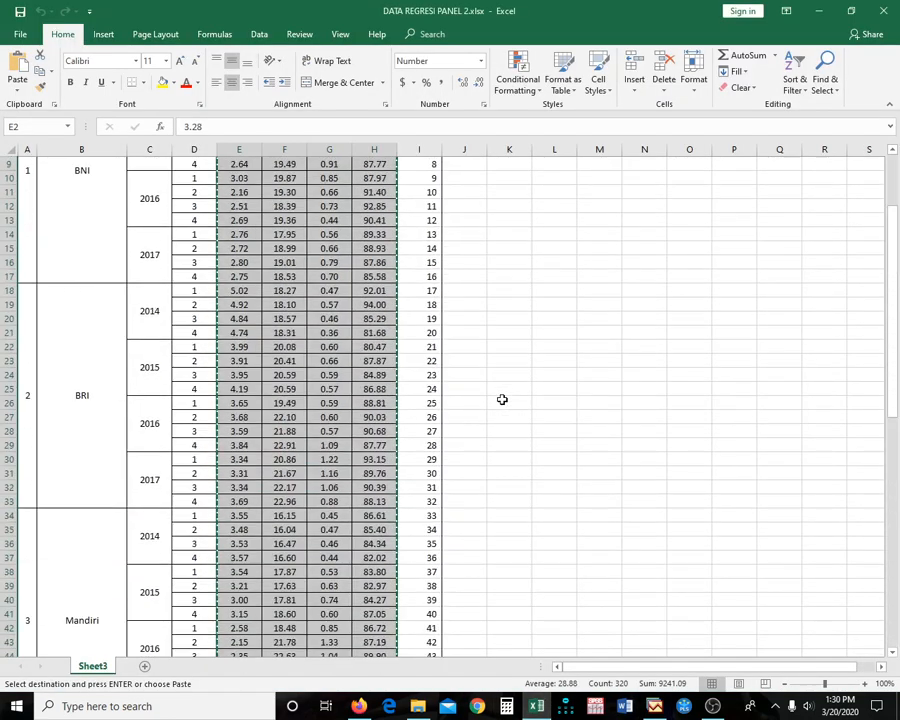
click(464, 221)
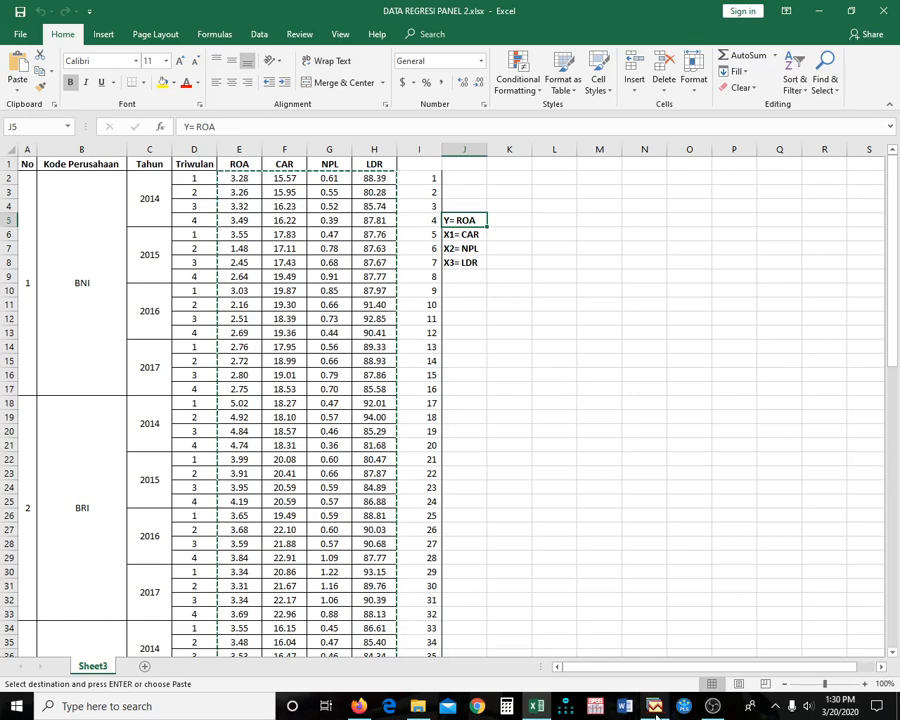
key(alt+Tab)
text(roa)
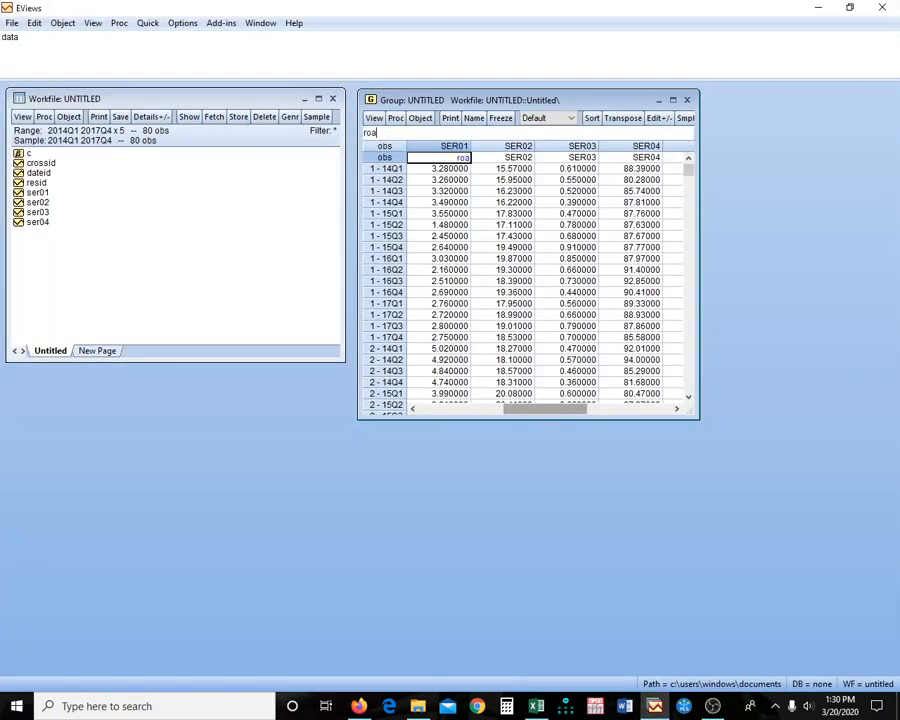
key(BackSpace)
key(BackSpace)
key(BackSpace)
text(ROA)
key(Return)
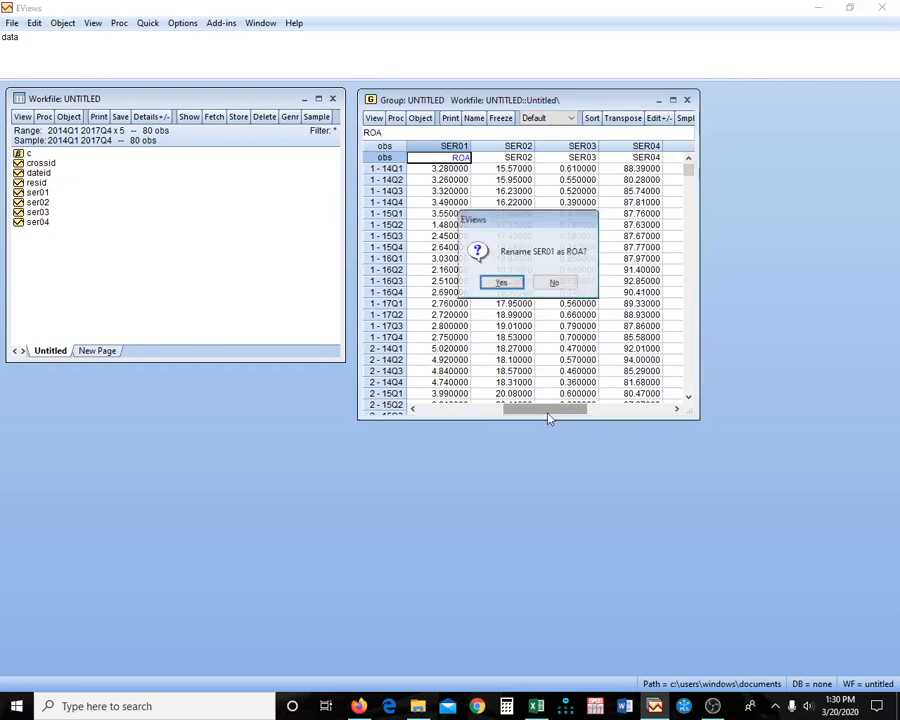
key(Return)
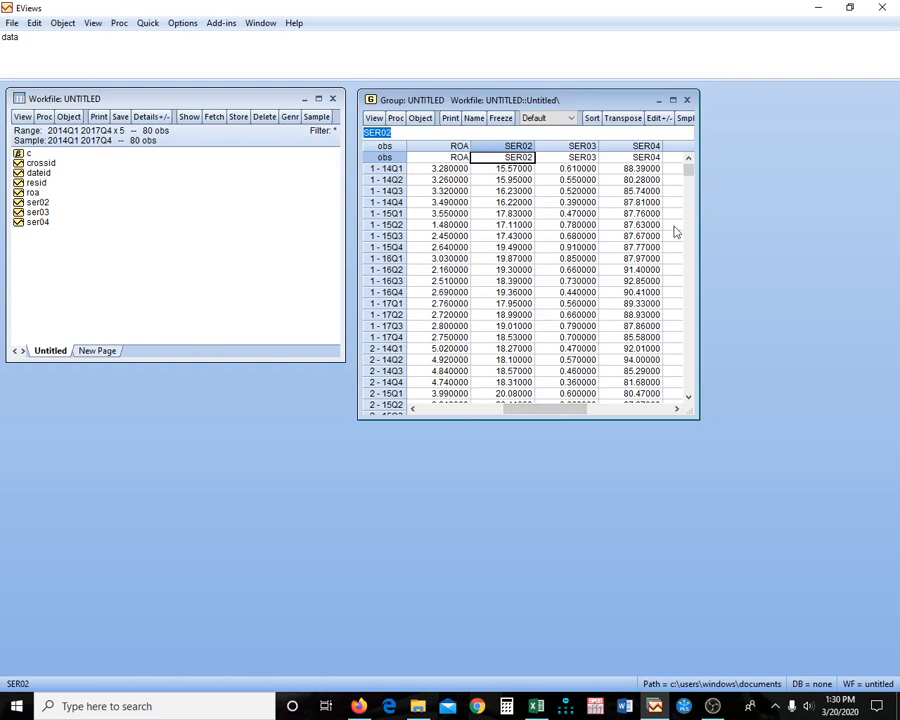
Rename series SER02 as NPL in the group and accept the change
text(NPL)
key(Return)
key(Return)
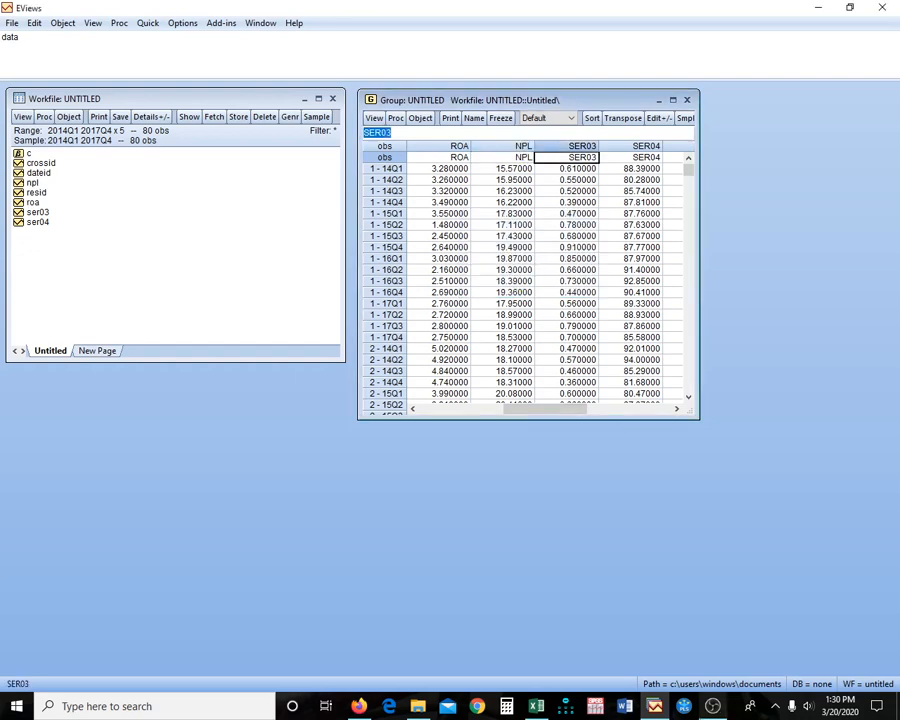
Check the variable order in the Excel sheet, return to EViews and rename the second series in the group from NPL to CAR
click(538, 708)
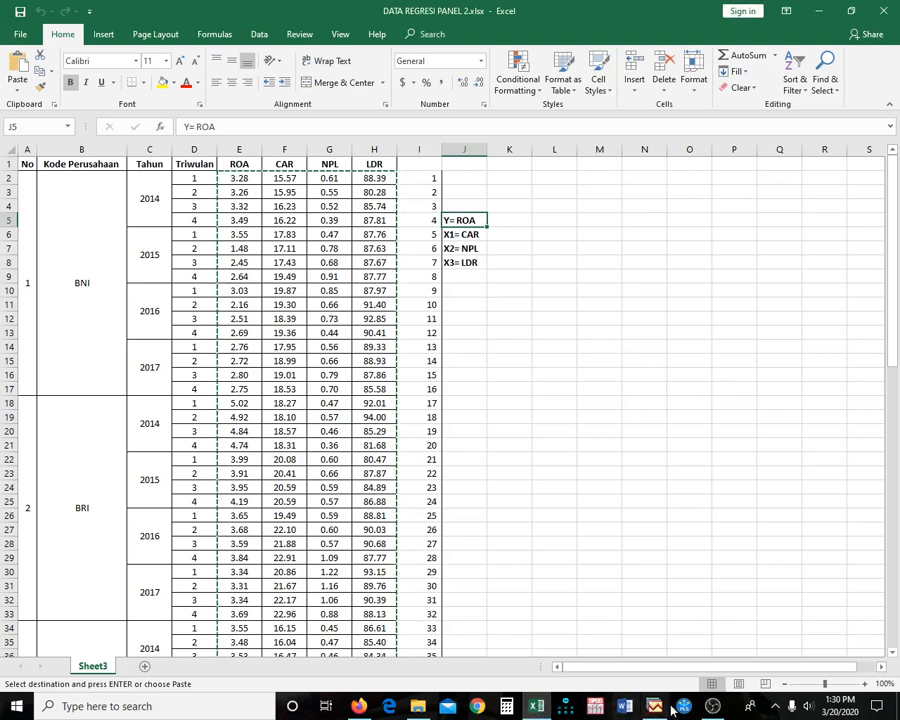
click(570, 708)
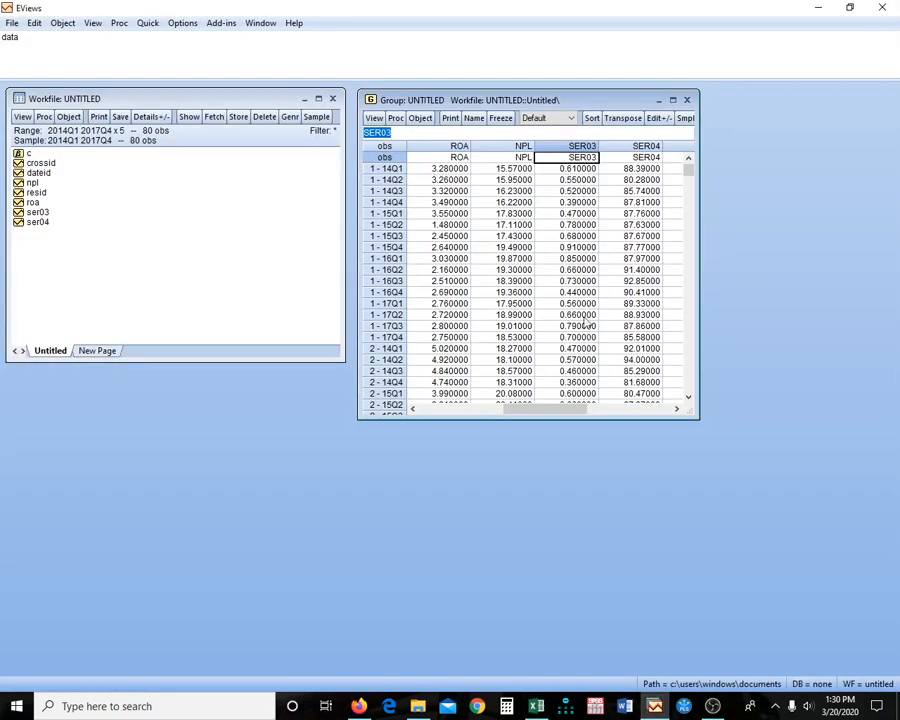
click(527, 157)
text(CAR)
key(Return)
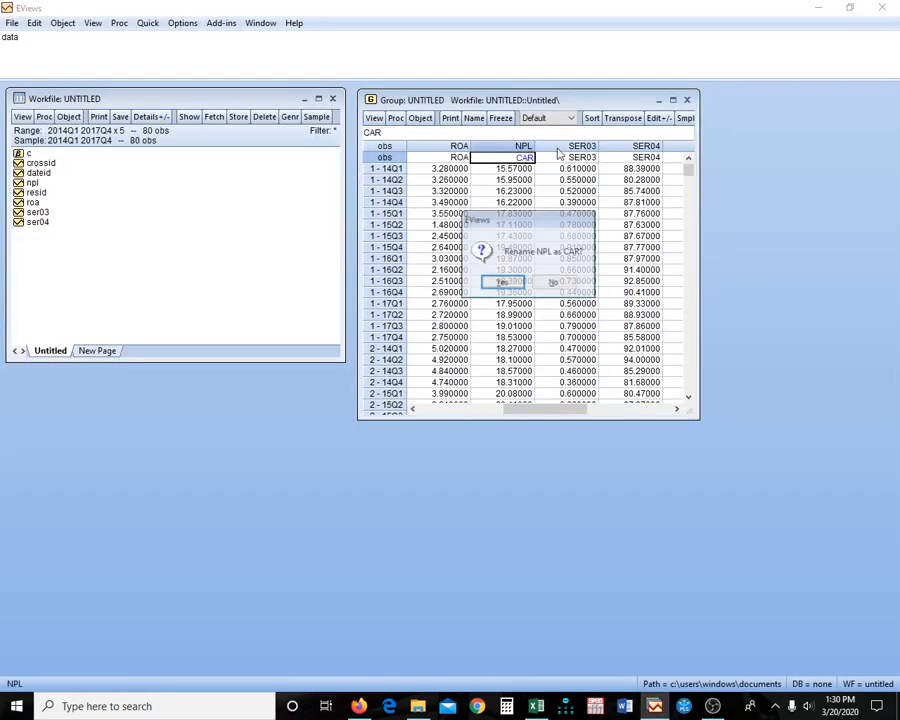
key(Return)
Rename series SER03 as NPL and series SER04 as LDR in the group, accepting both changes
text(NP)
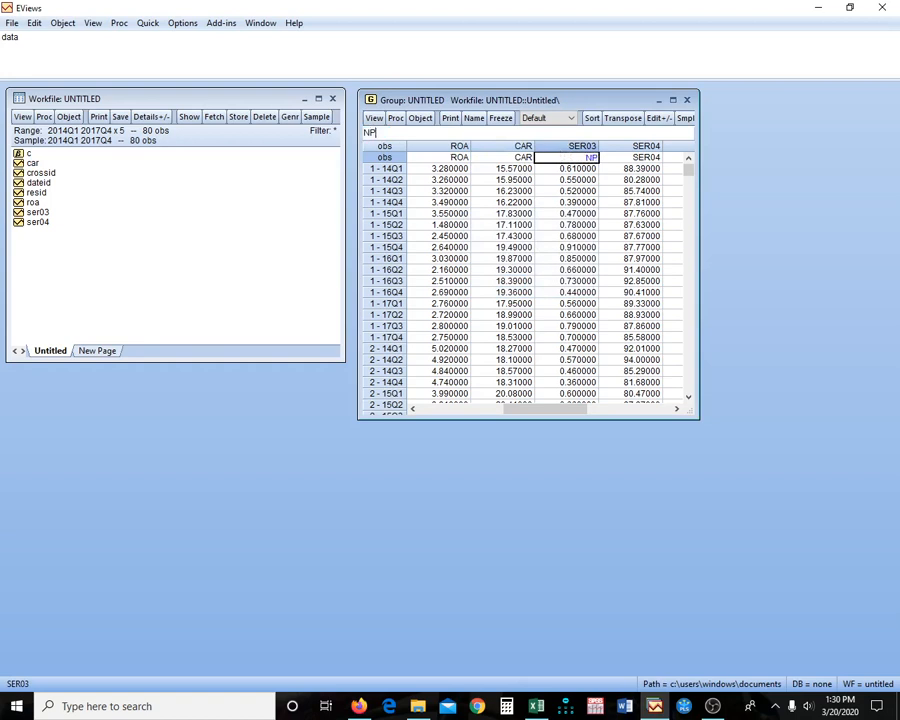
text(L)
key(Return)
key(Return)
text(LDR)
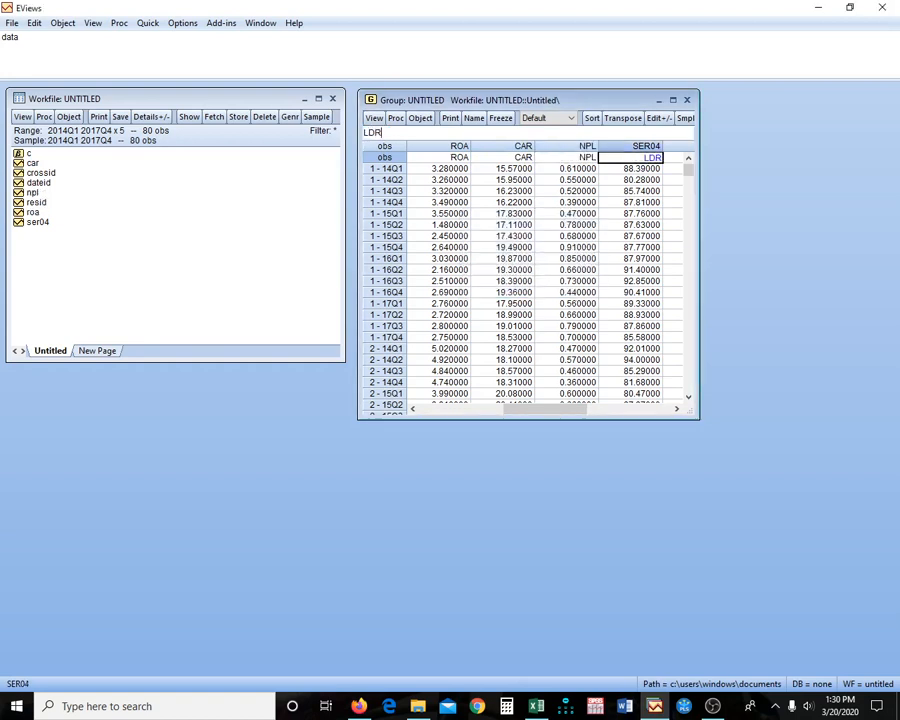
key(Return)
key(Return)
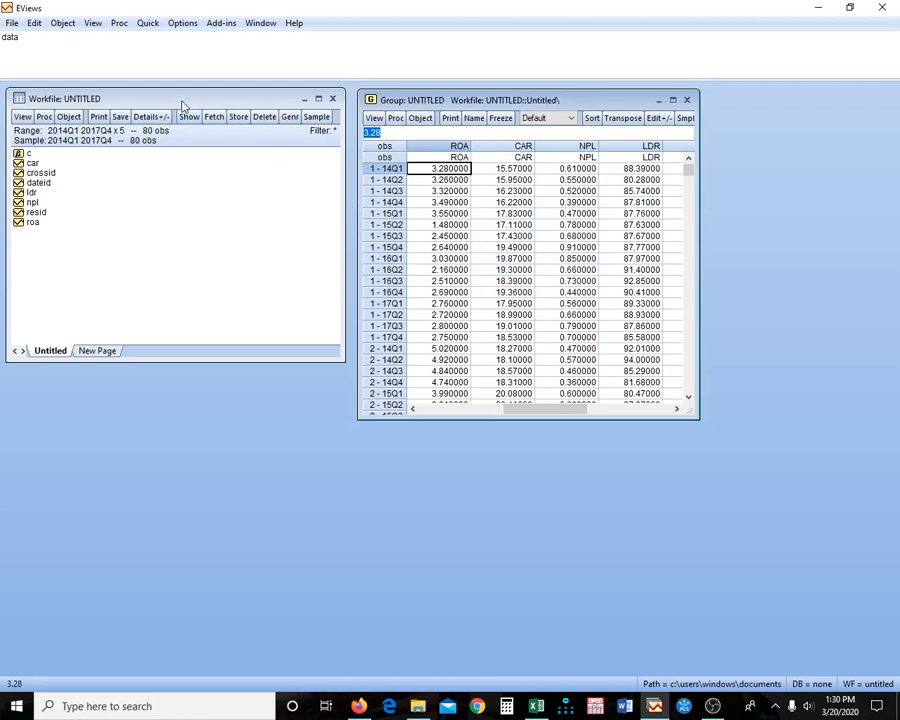
Estimate the least squares panel equation ROA C CAR NPL LDR with the cross-section effects set to None
click(148, 24)
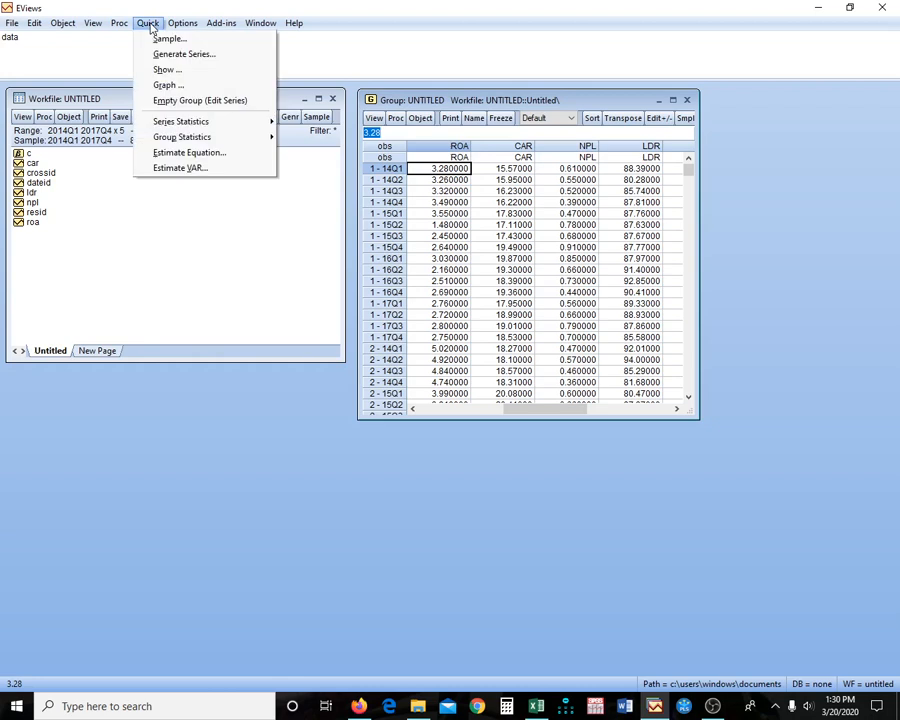
click(189, 153)
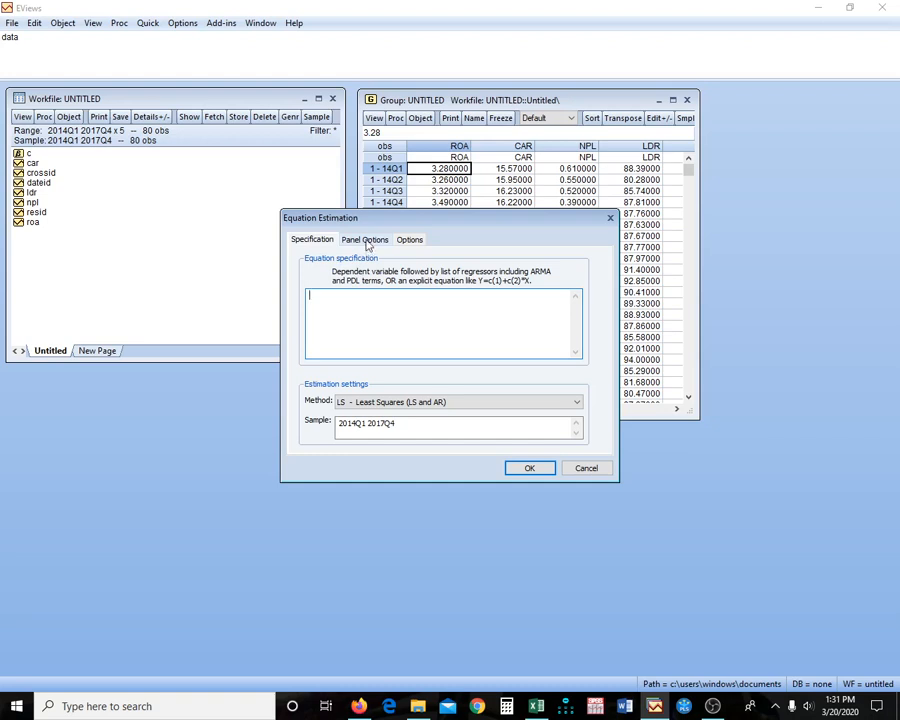
click(366, 243)
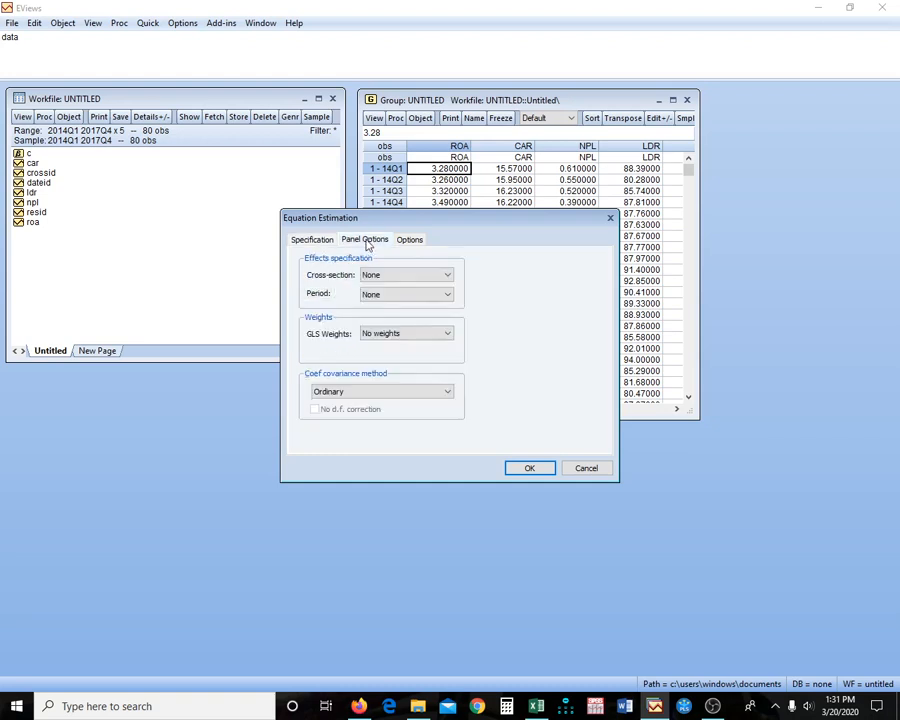
click(414, 282)
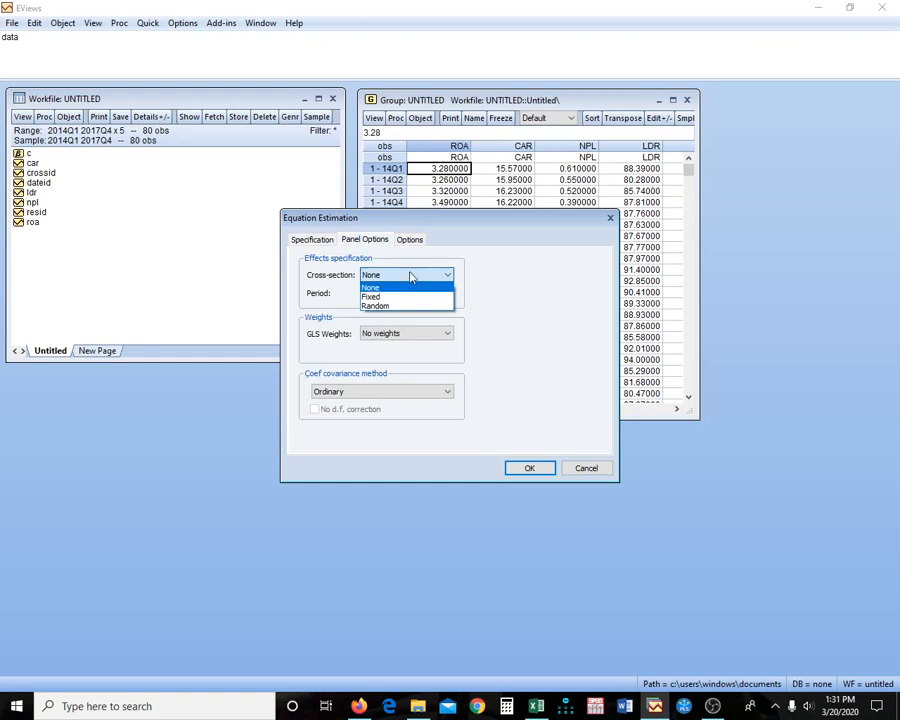
click(380, 285)
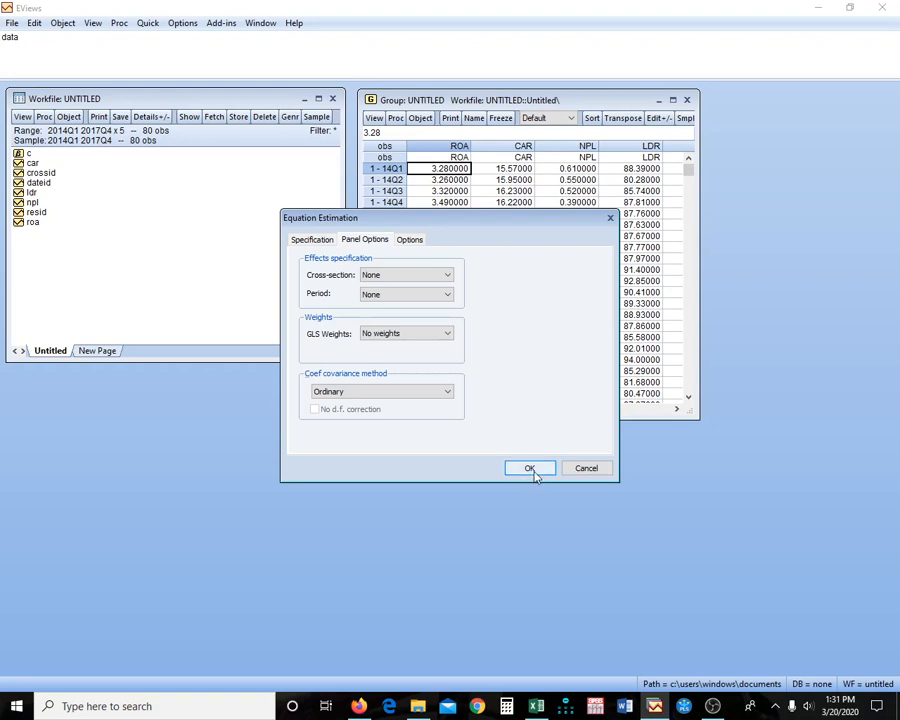
click(310, 240)
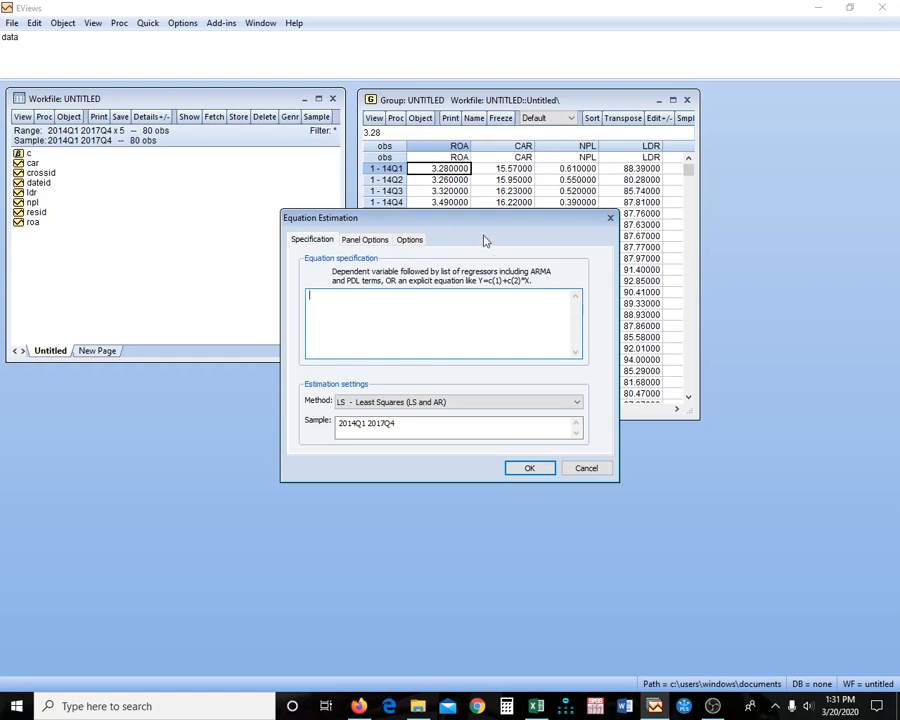
drag(489, 226, 601, 201)
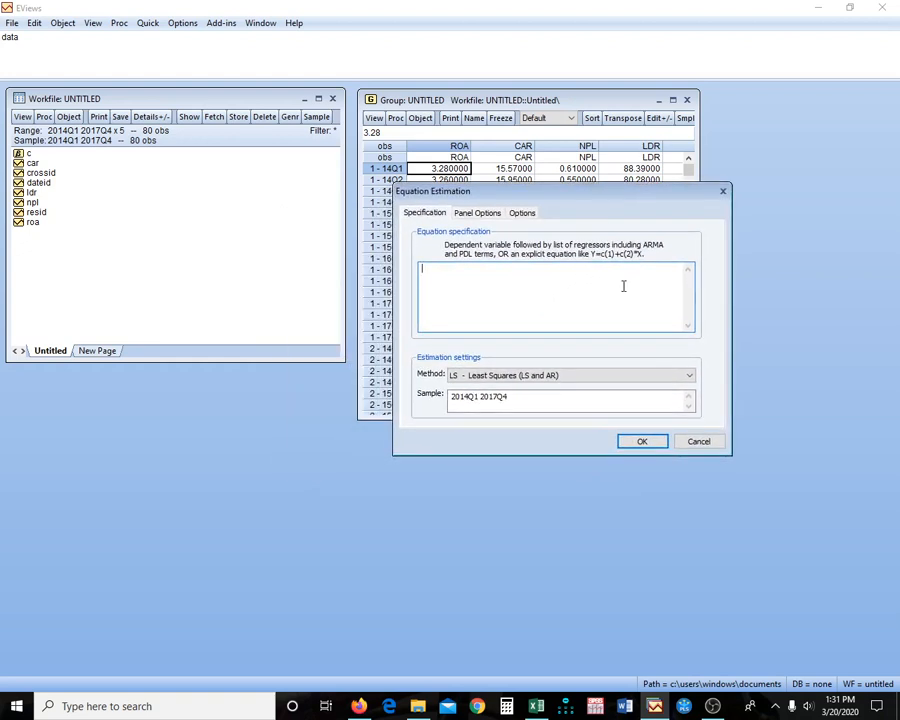
text(ROA C CAR NPL LDR)
click(645, 445)
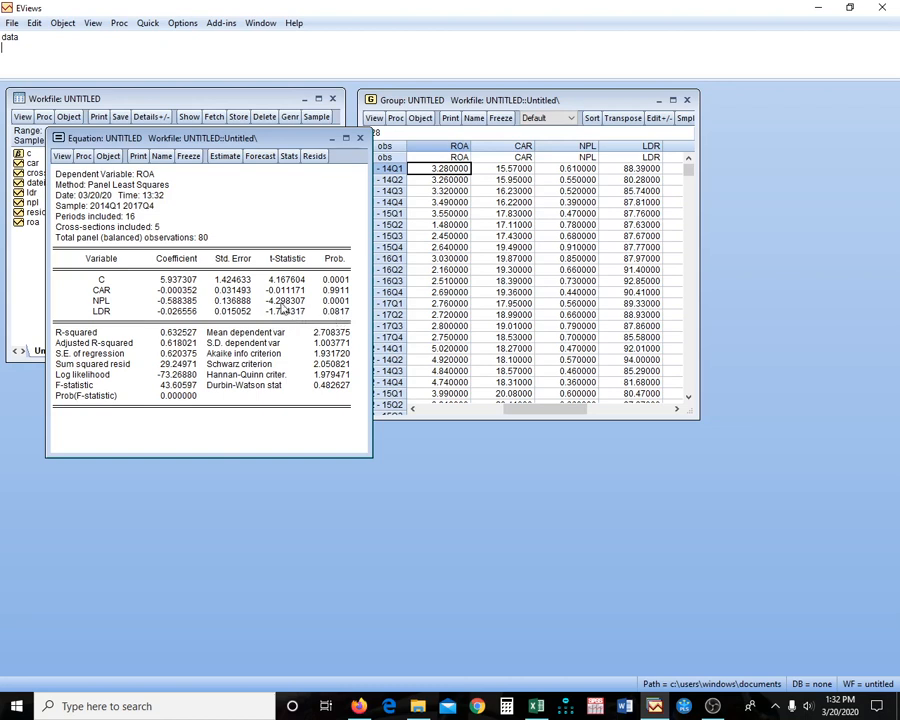
Run the histogram normality test on the equation's residuals and move the equation window clear of the workfile window
click(62, 156)
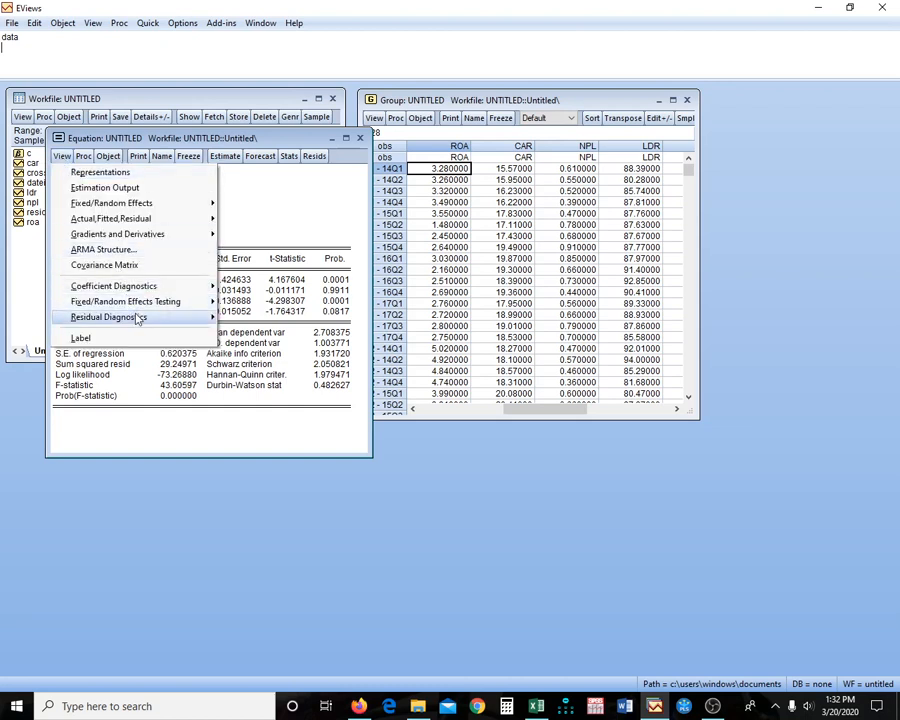
mouse_move(137, 318)
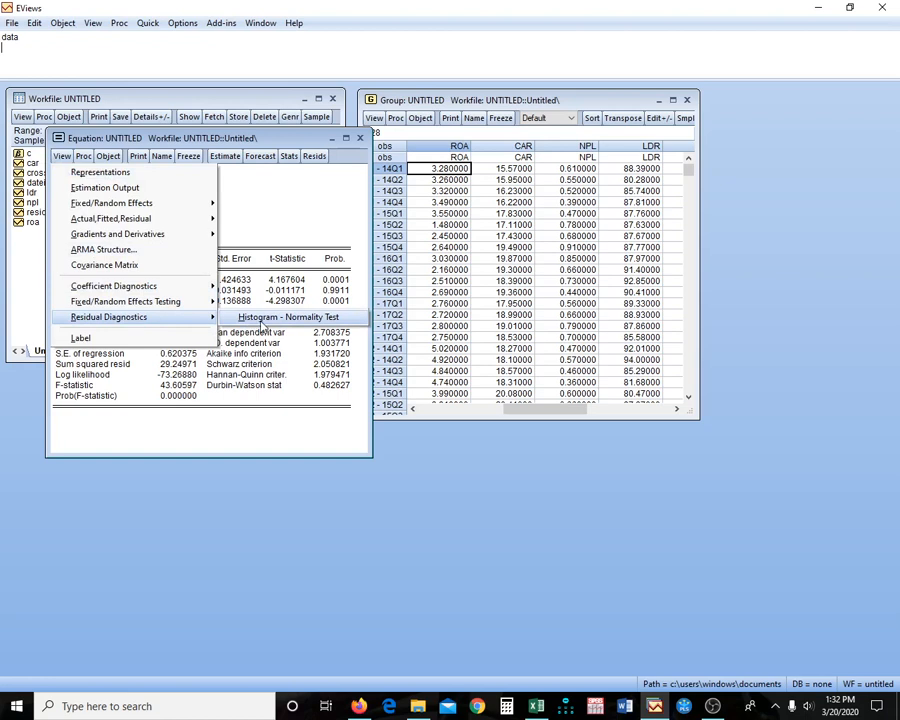
click(262, 318)
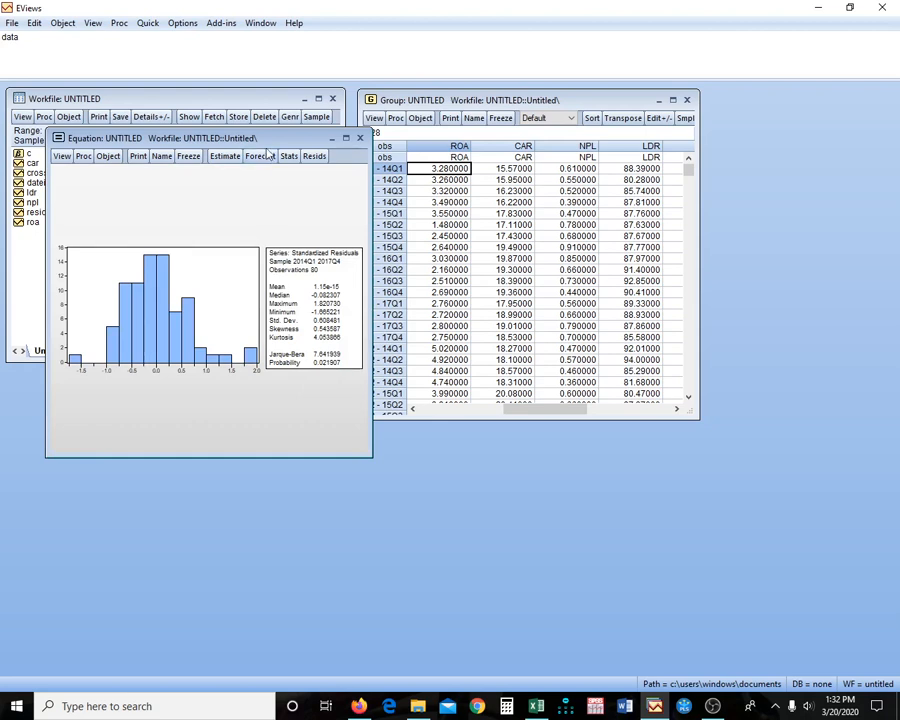
drag(285, 146, 549, 228)
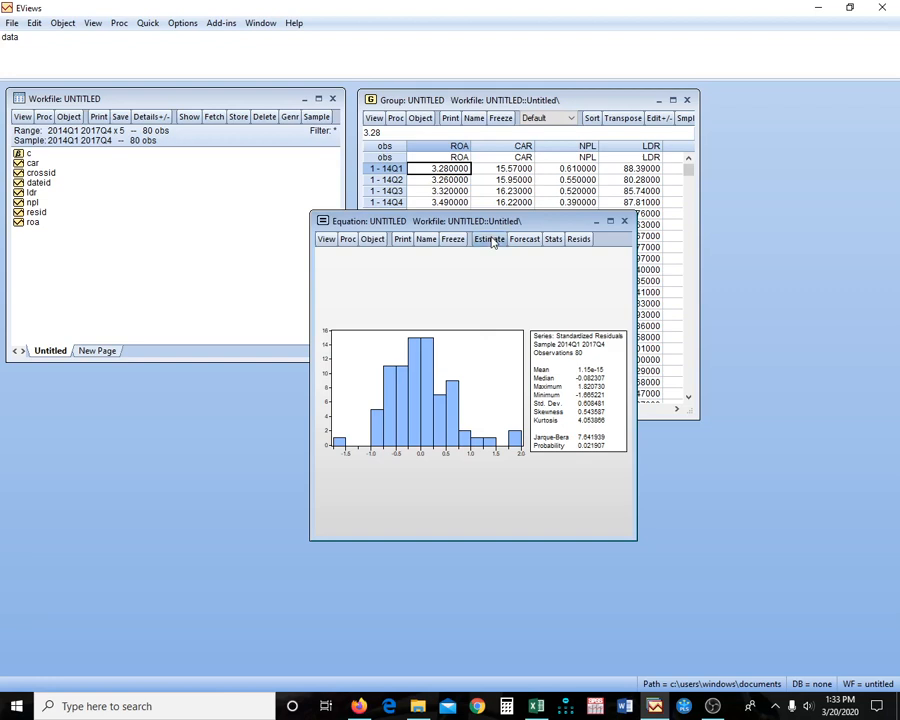
Re-estimate the equation with the cross-section effects set to Fixed
click(491, 241)
click(403, 273)
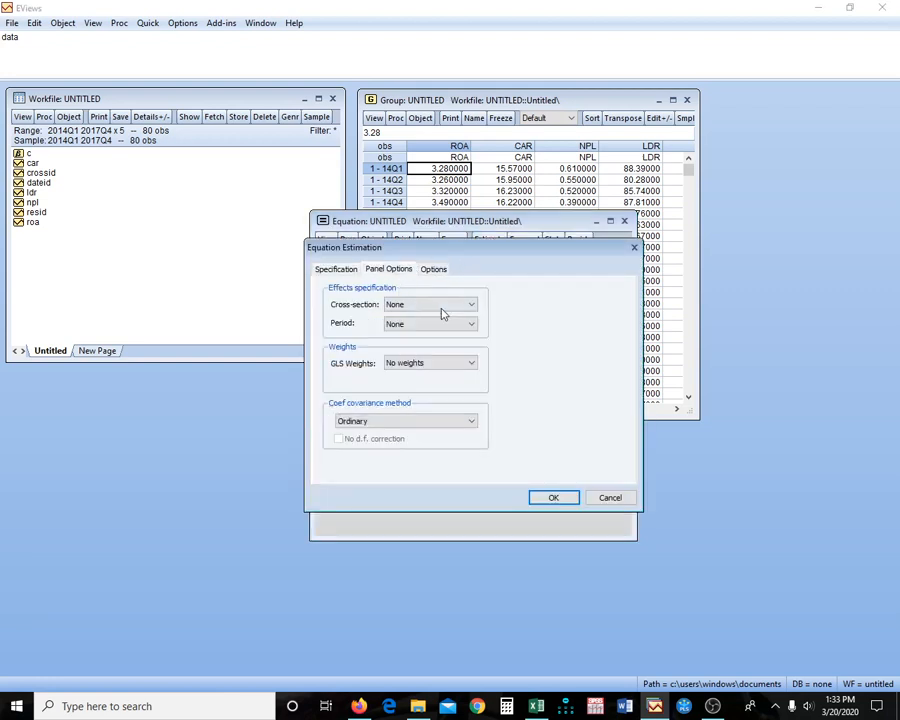
click(440, 305)
click(431, 327)
click(560, 502)
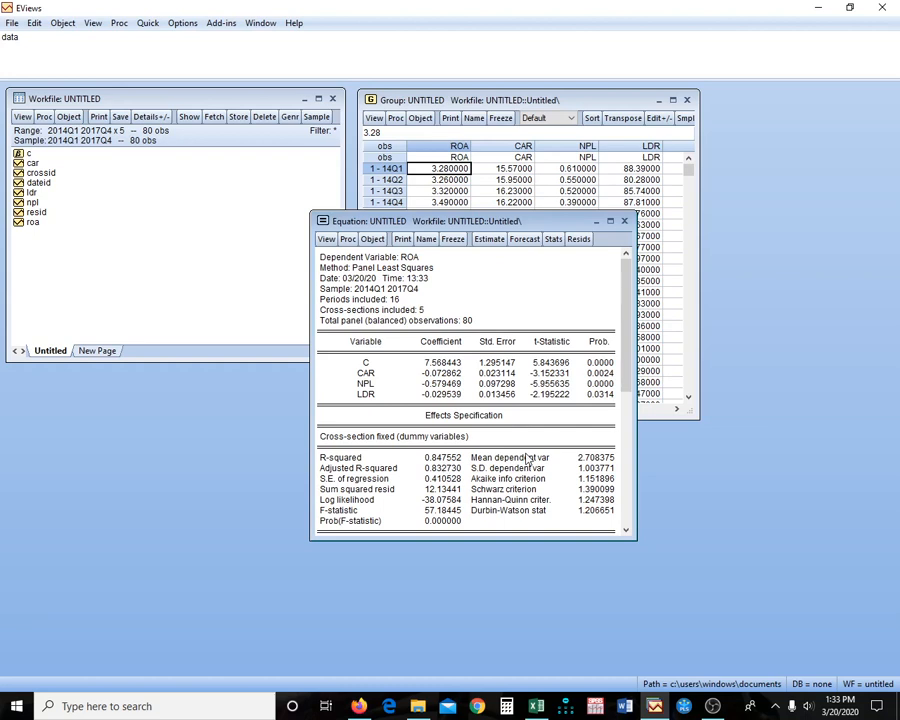
Run the Redundant Fixed Effects - Likelihood Ratio test on the fixed-effects equation and look through its output
click(326, 239)
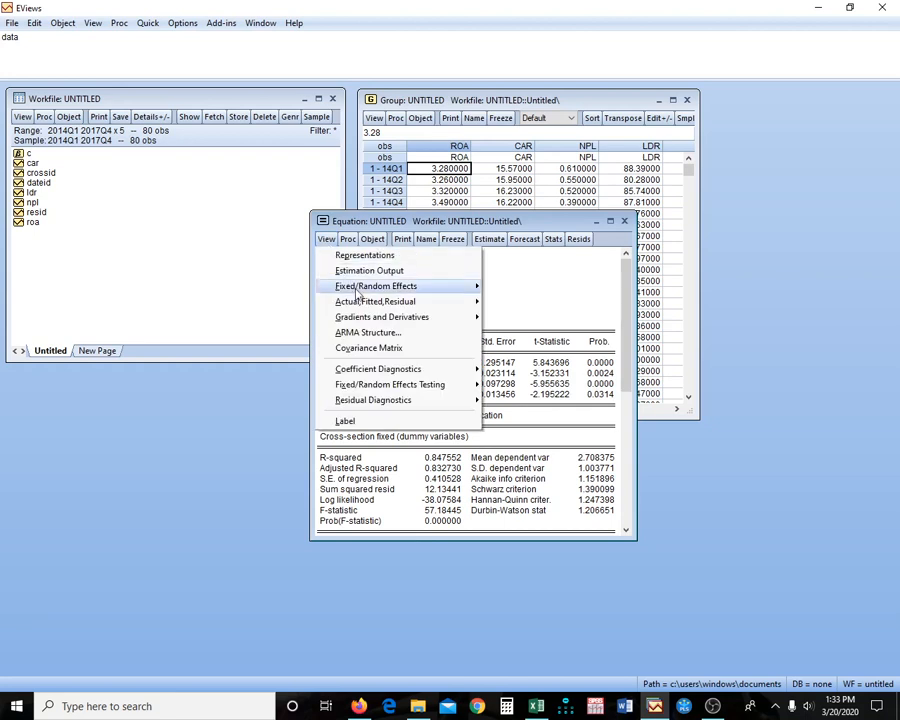
mouse_move(412, 388)
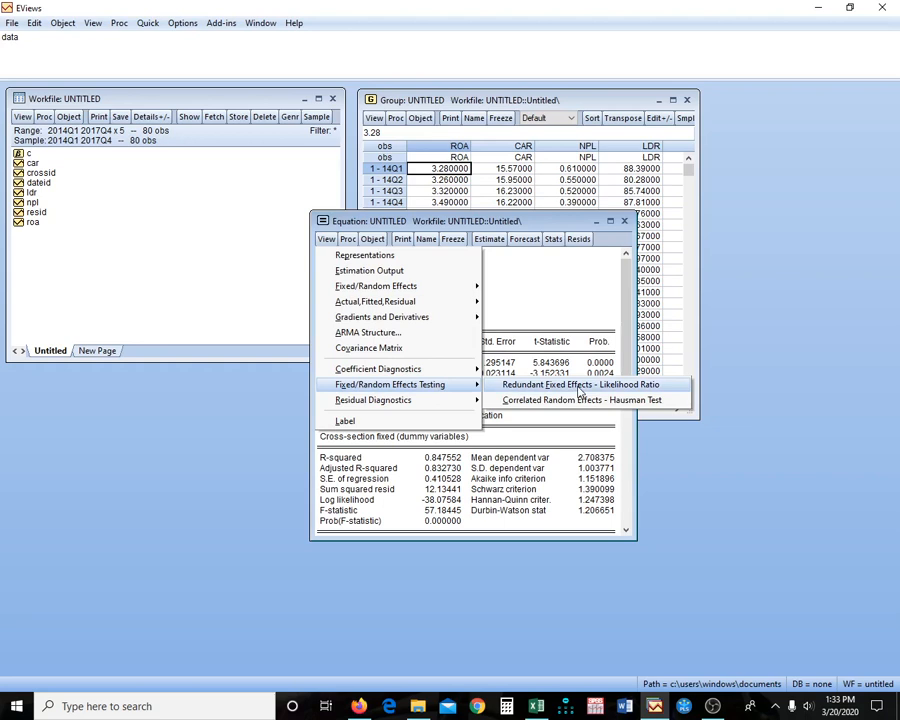
click(579, 386)
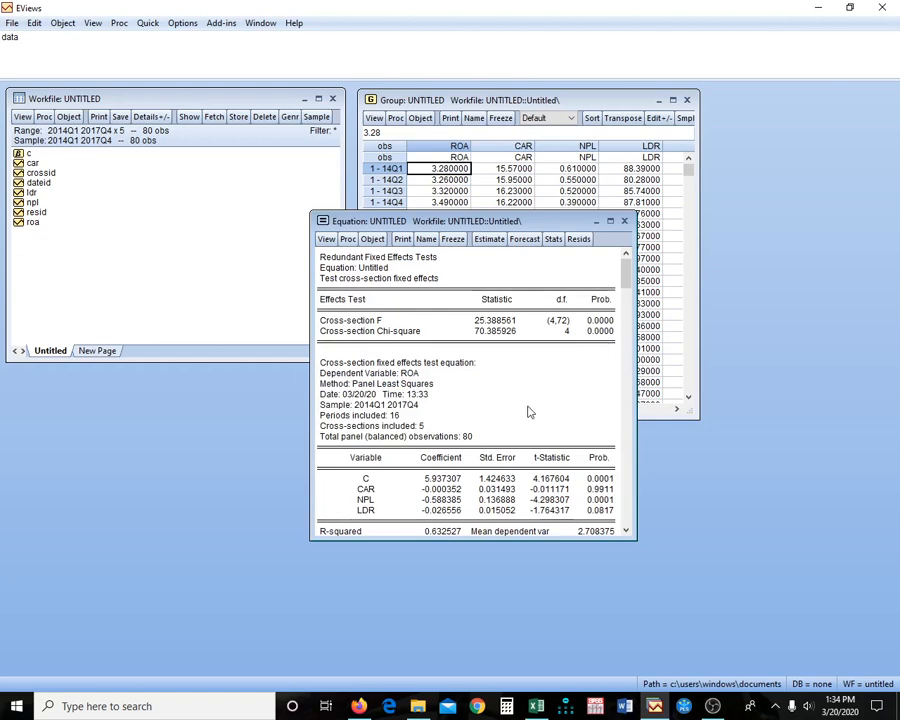
scroll(483, 432, down, 3)
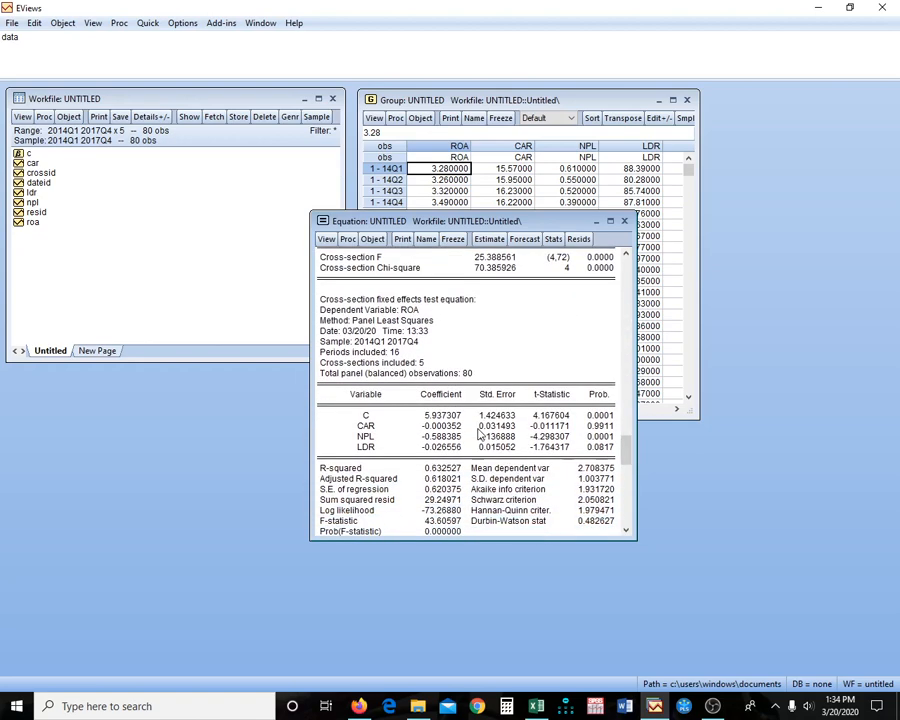
scroll(478, 434, up, 3)
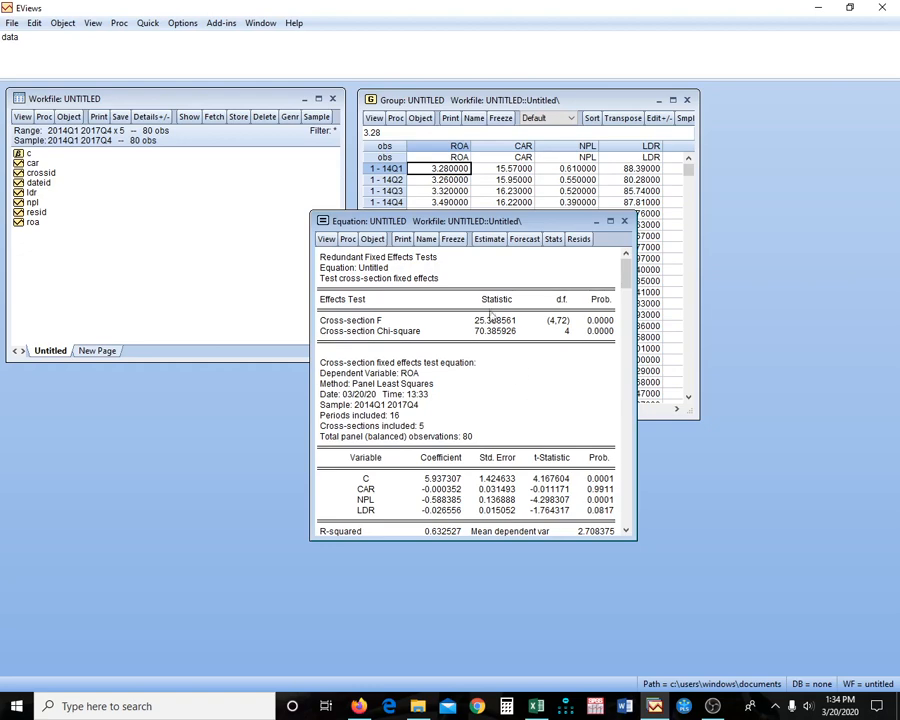
Re-estimate the equation with the cross-section effects changed to Random
click(486, 239)
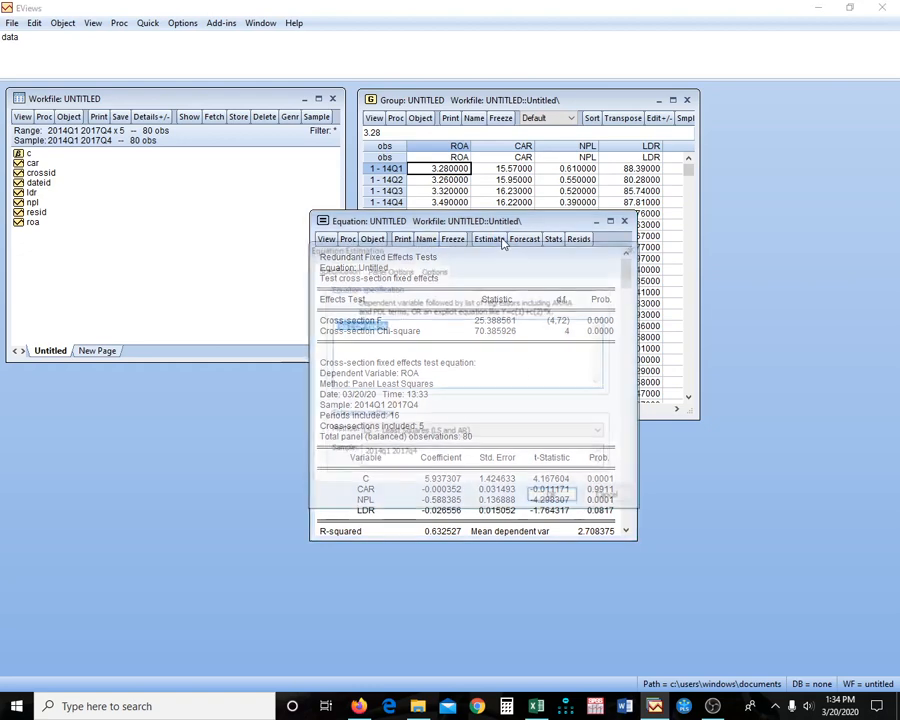
drag(478, 252, 828, 212)
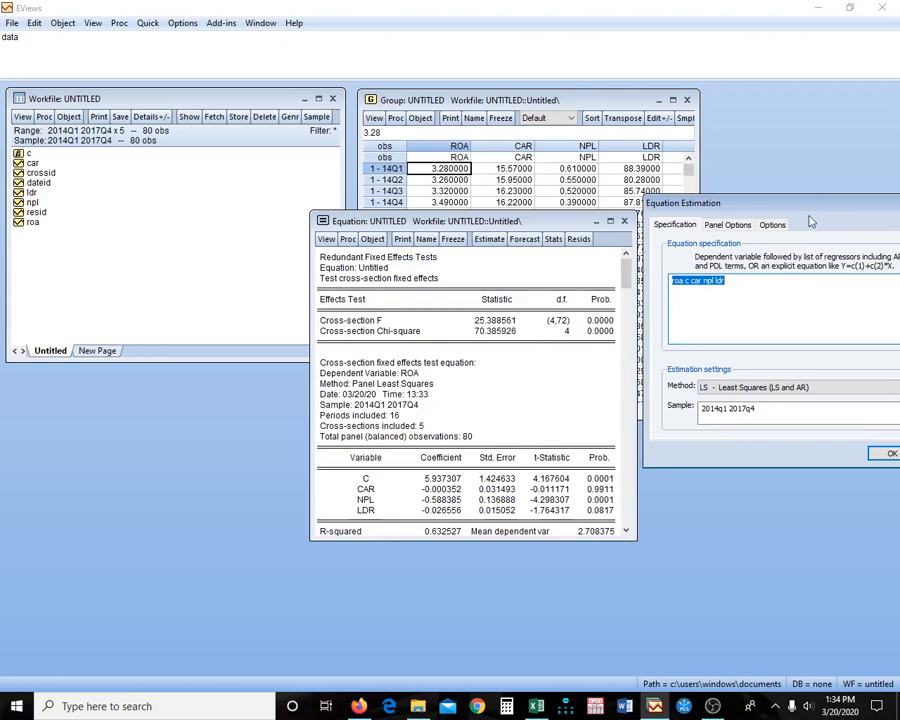
drag(831, 207, 494, 290)
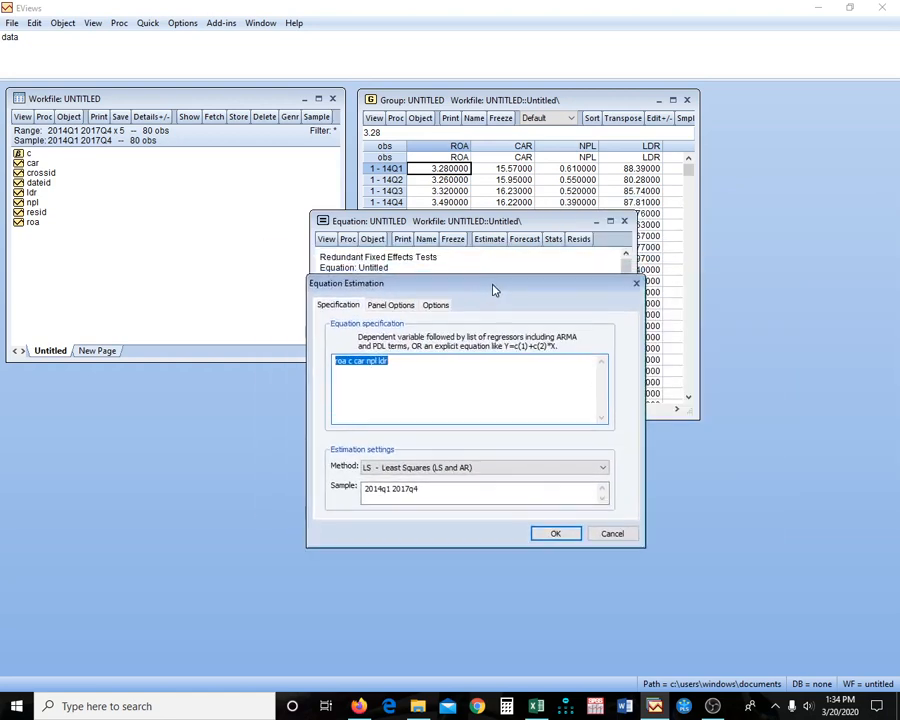
click(392, 305)
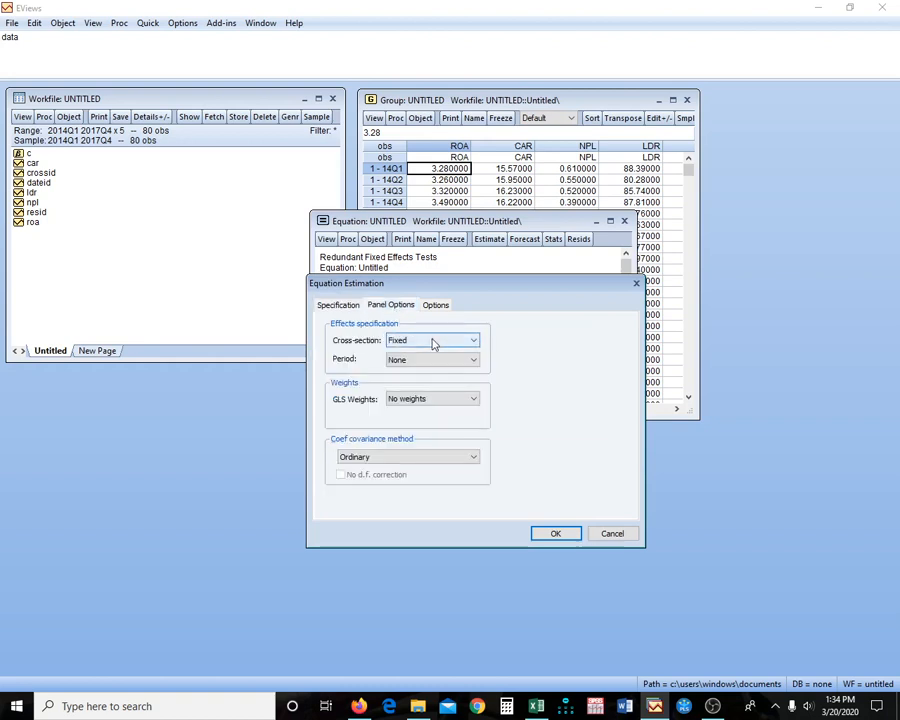
click(433, 341)
click(420, 371)
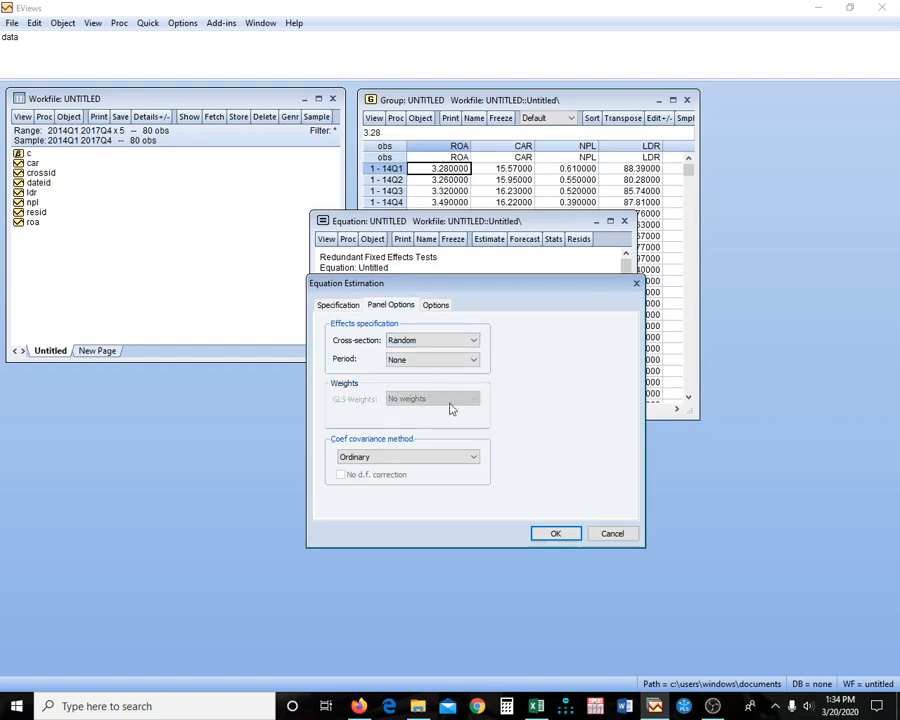
click(556, 534)
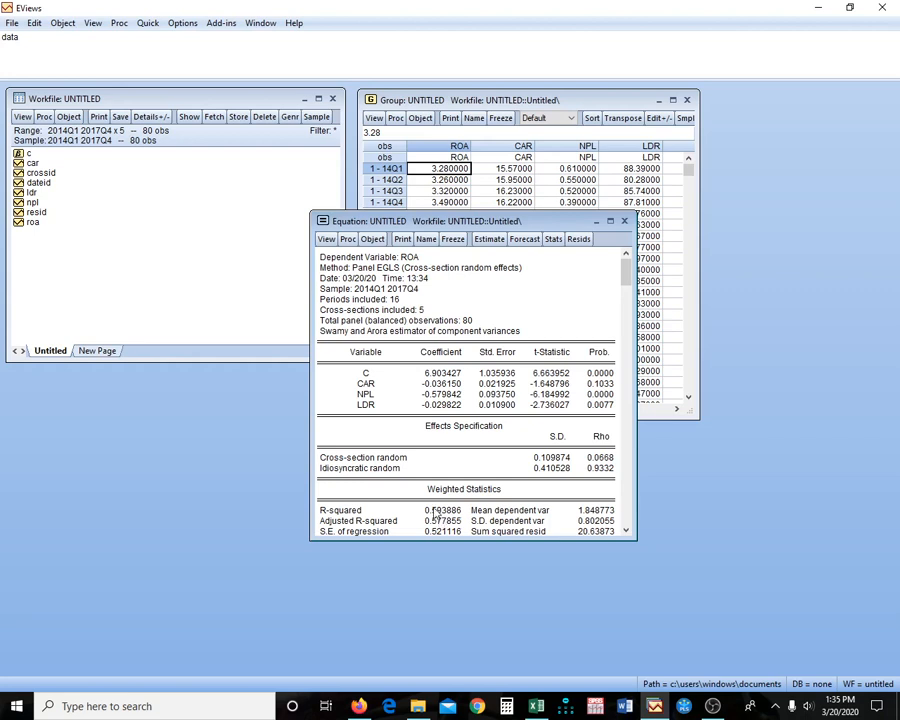
Run the Correlated Random Effects - Hausman Test on the random-effects equation
click(326, 242)
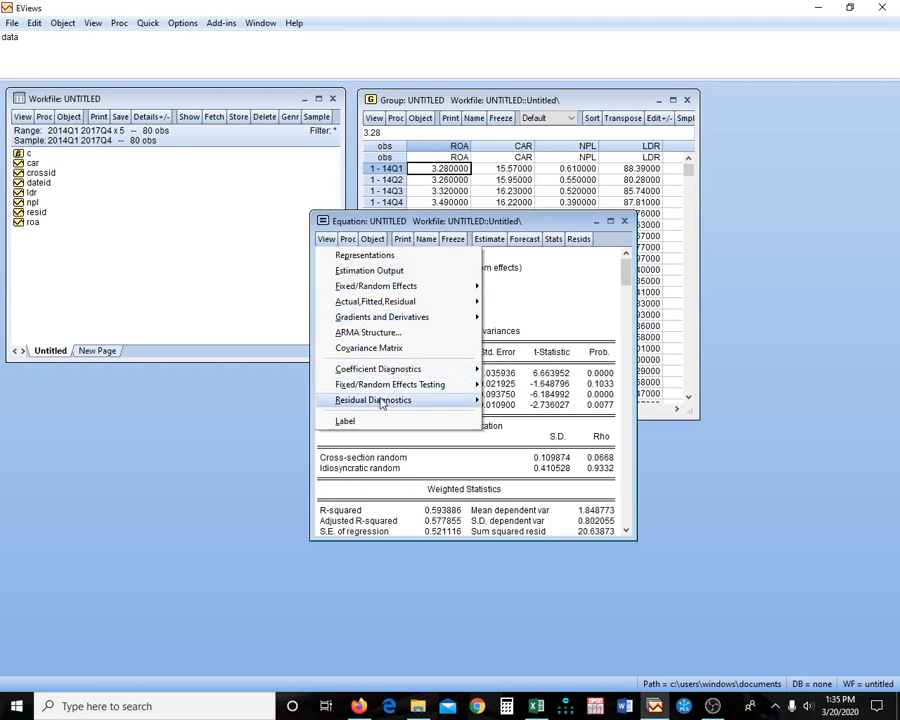
mouse_move(378, 400)
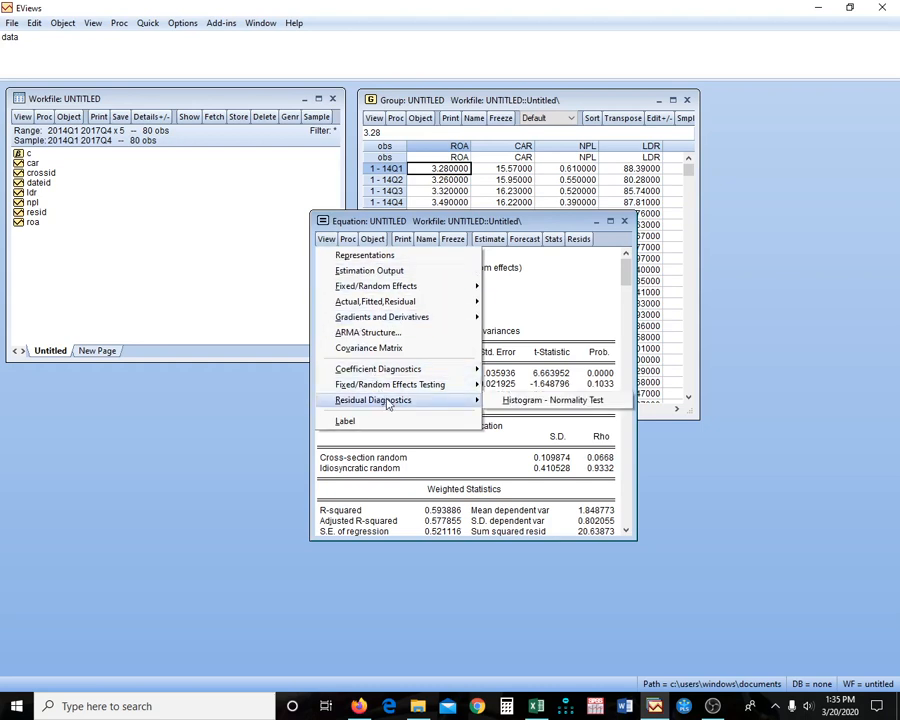
mouse_move(404, 390)
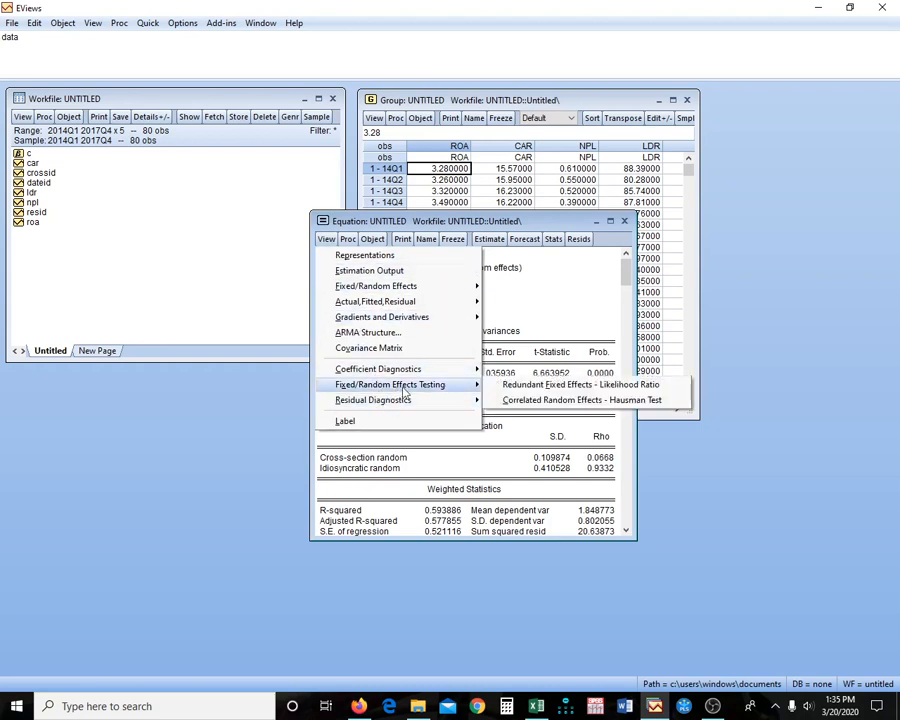
click(548, 401)
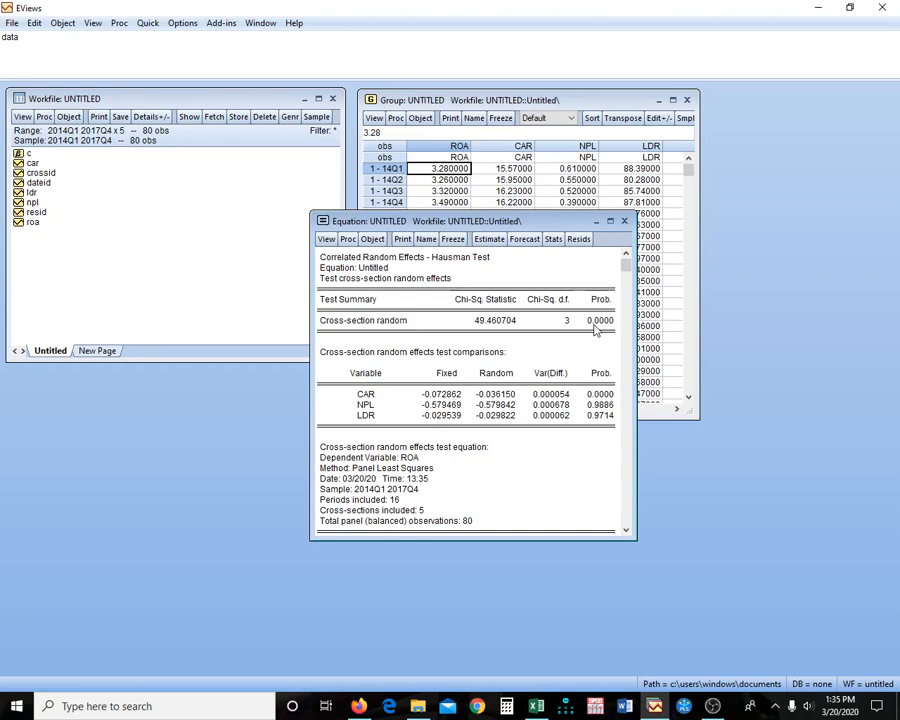
Look through the Hausman test output, including the cross-section random effects test equation
scroll(553, 424, down, 5)
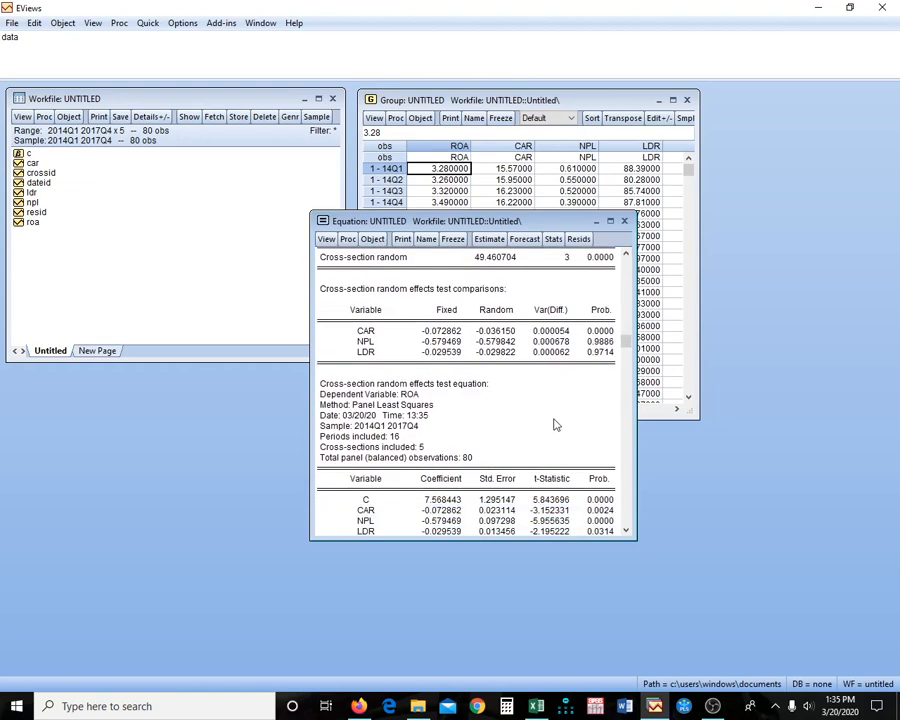
scroll(552, 427, down, 2)
scroll(548, 430, up, 10)
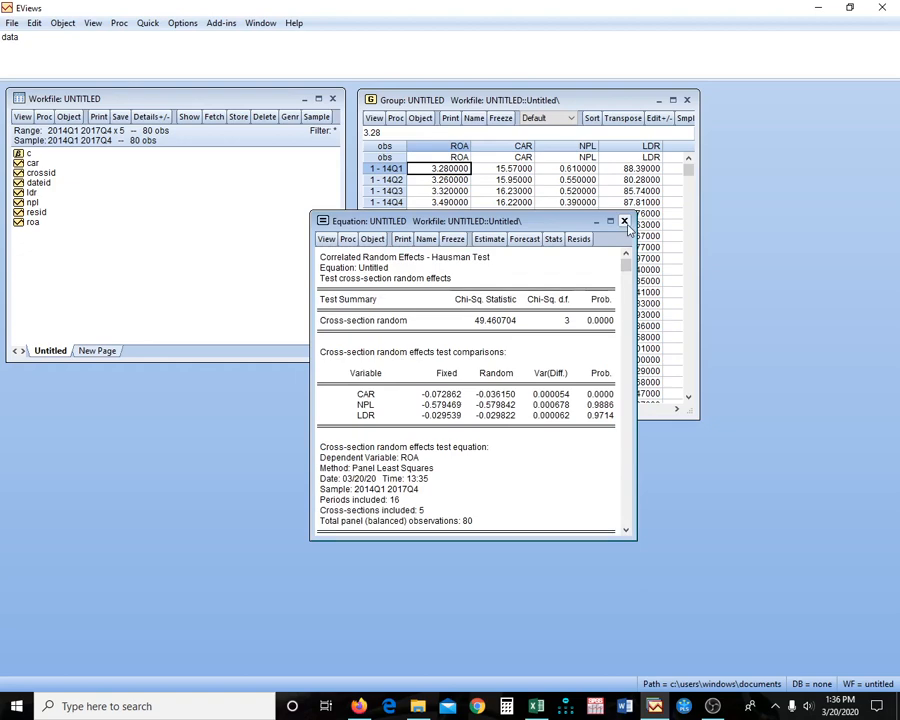
Re-estimate the equation with the cross-section effects set to None
click(500, 240)
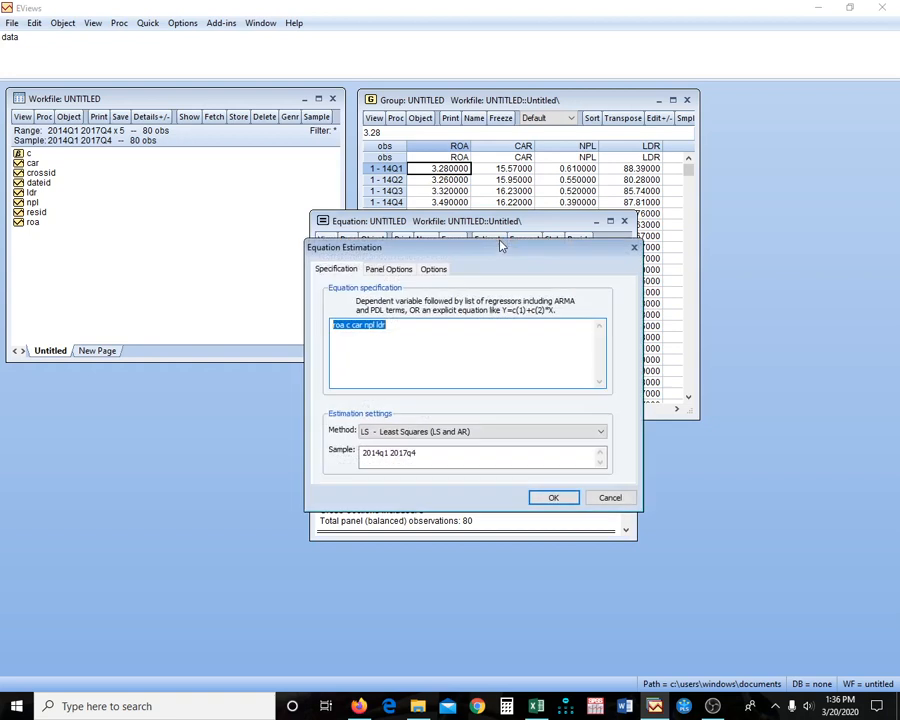
click(398, 272)
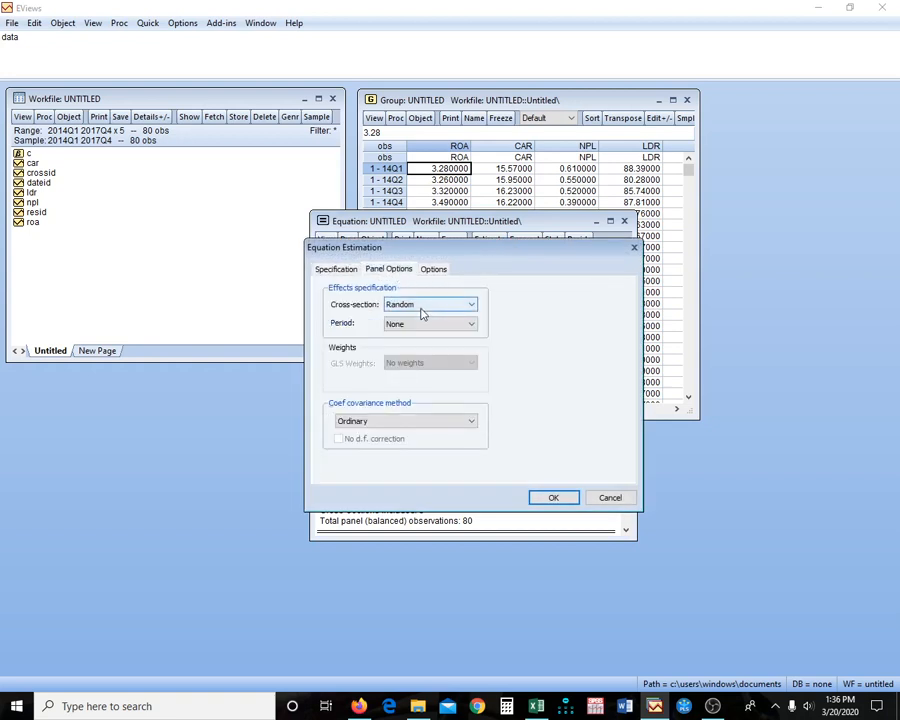
click(421, 305)
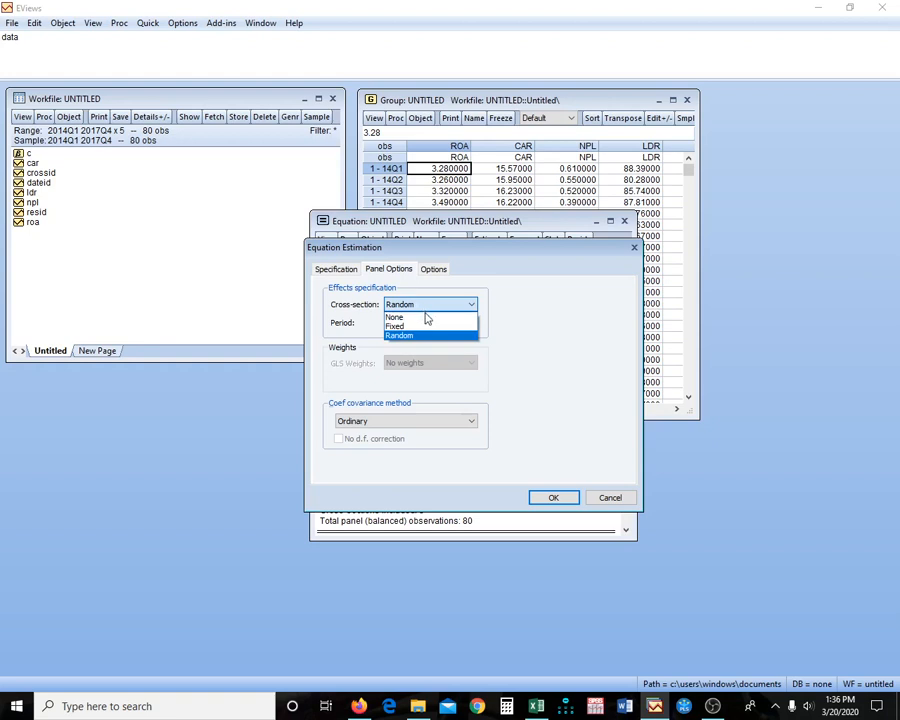
click(426, 317)
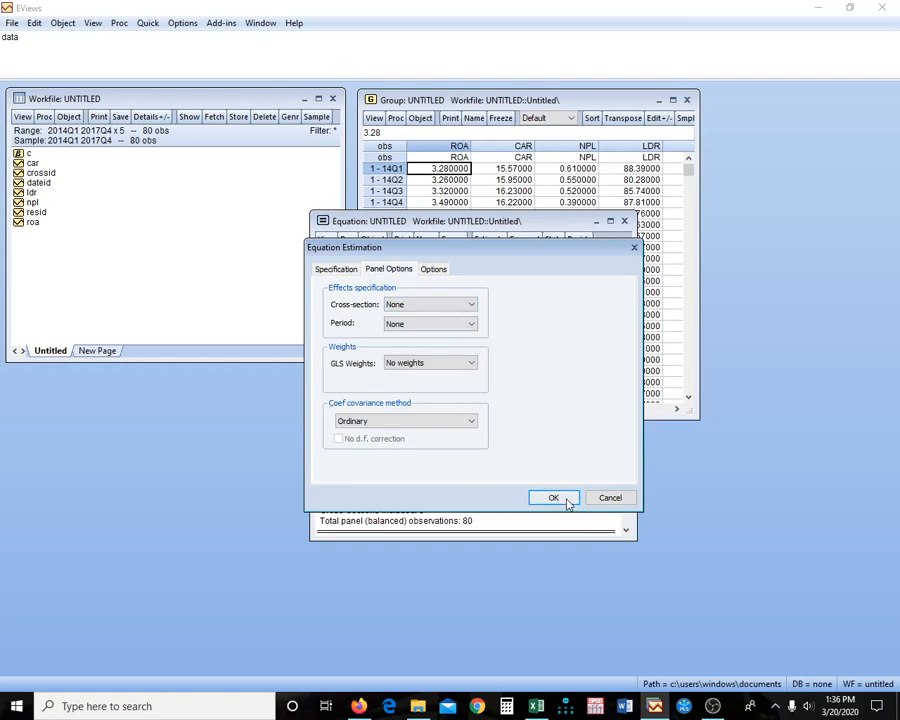
click(560, 498)
Select the whole regression output for copying and create a blank document in Word
drag(325, 260, 610, 491)
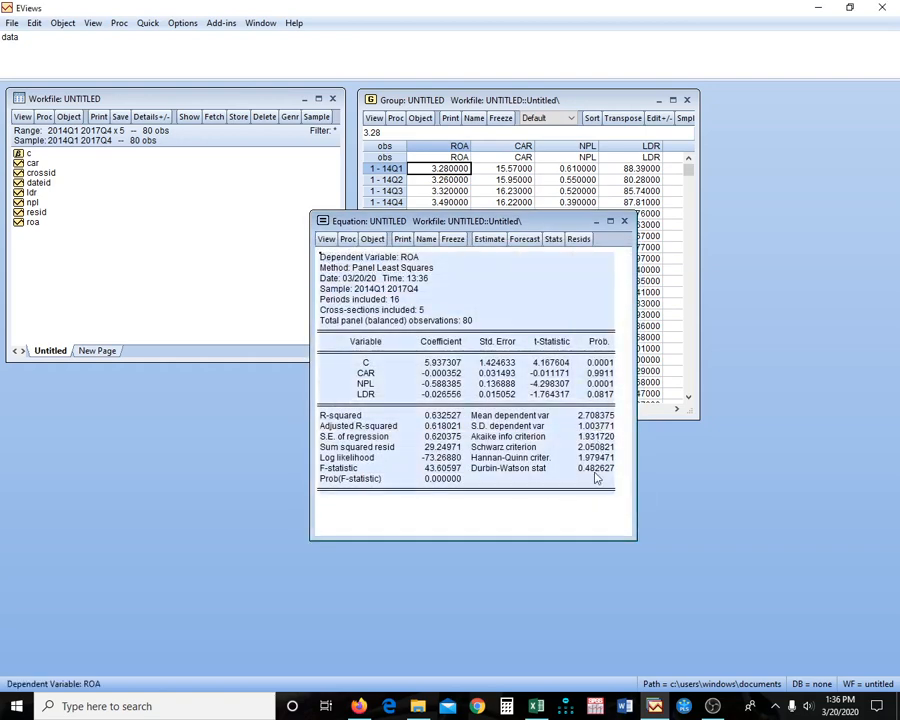
key(ctrl+c)
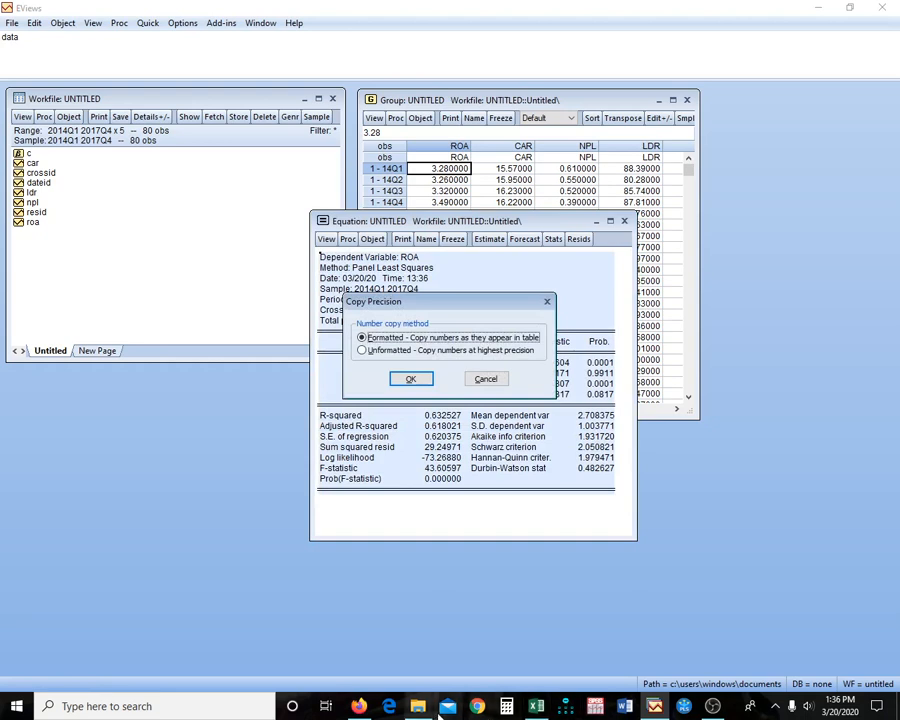
click(625, 707)
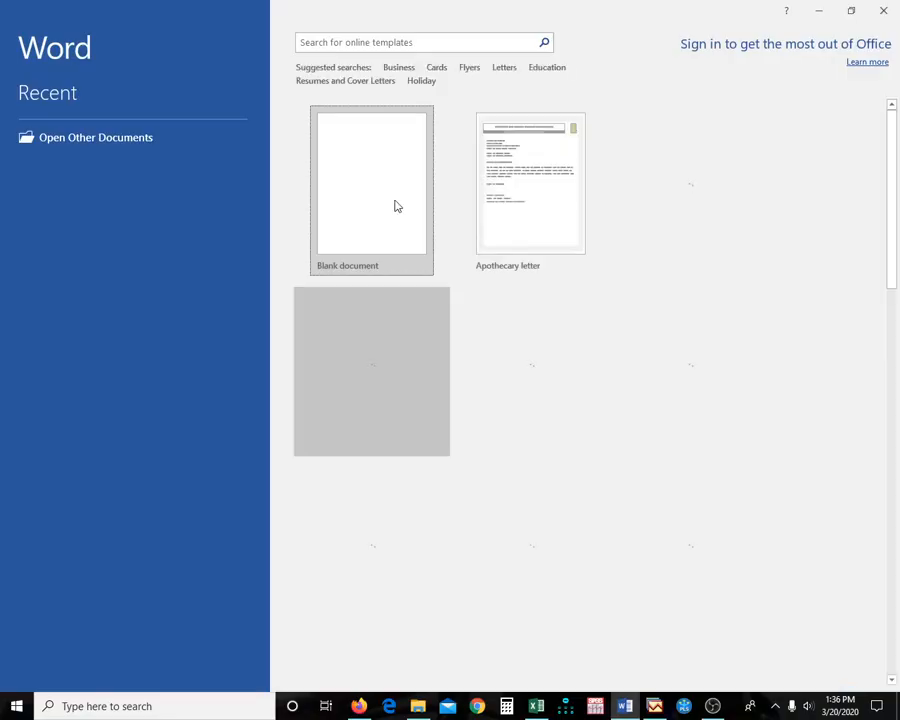
click(395, 205)
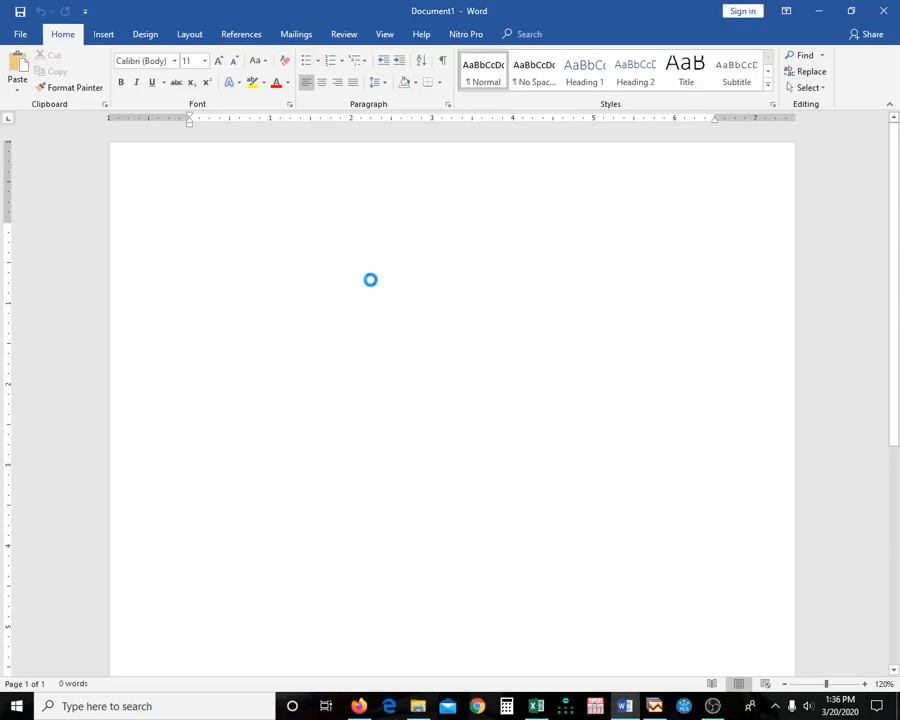
key(ctrl+v)
key(ctrl+Home)
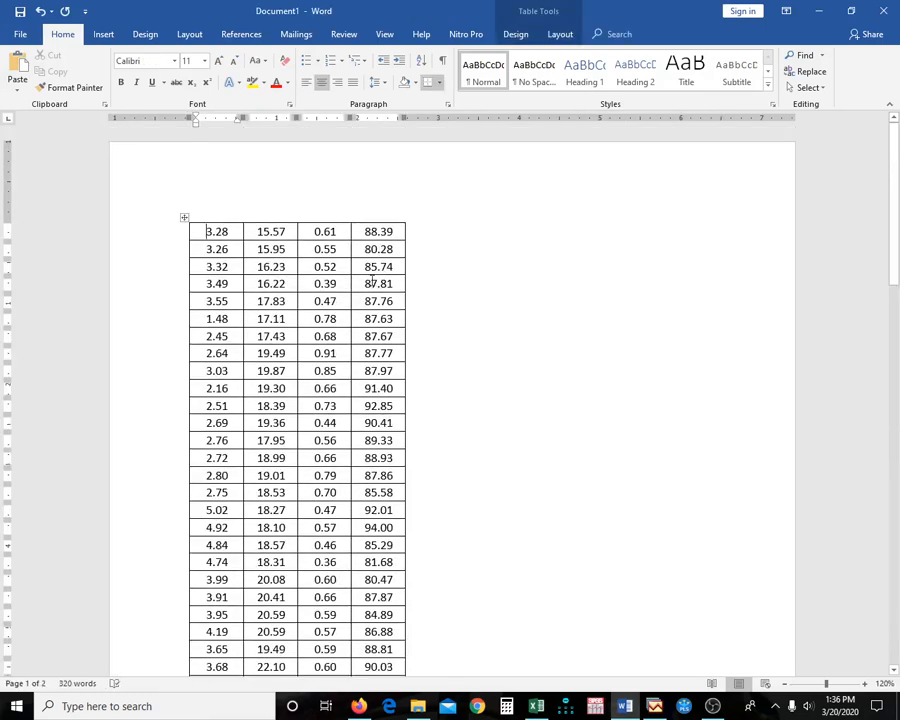
key(ctrl+z)
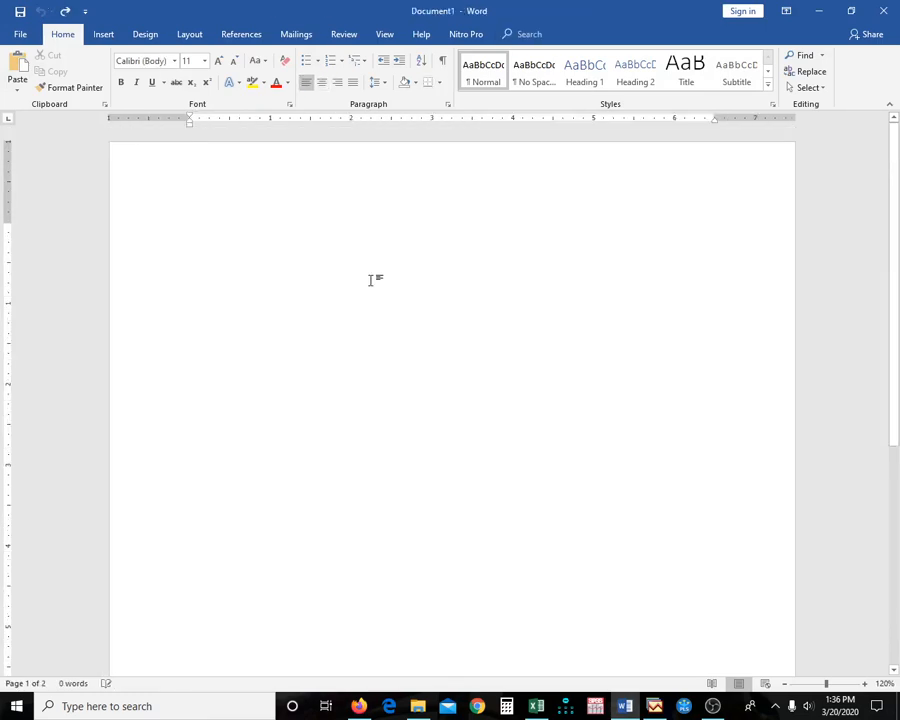
Switch to EViews to copy the regression output with formatted numbers, and paste it into the blank Word document
click(654, 706)
click(410, 378)
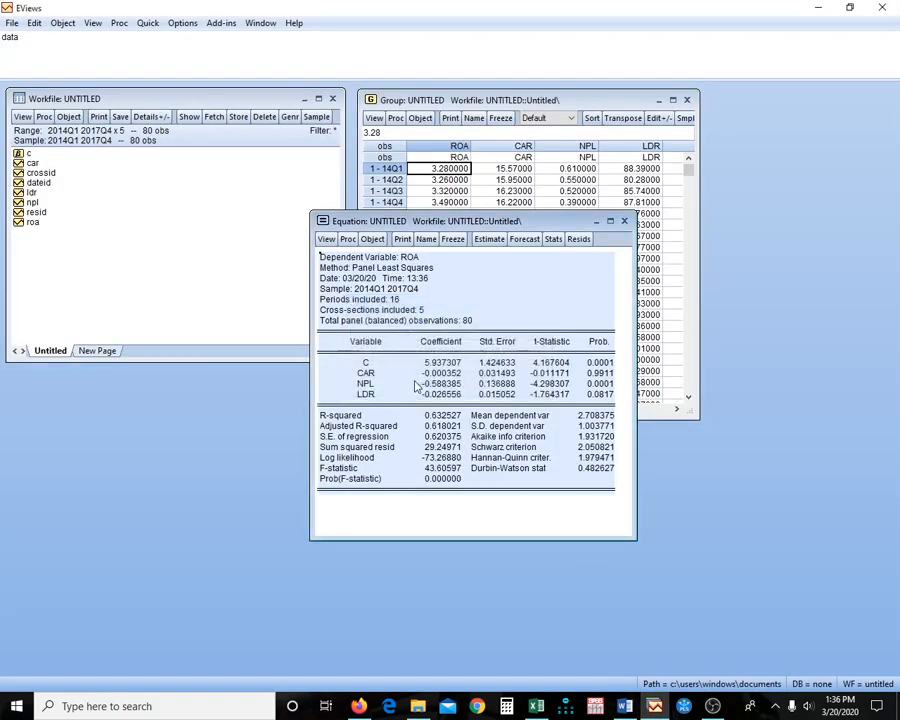
key(alt+Tab)
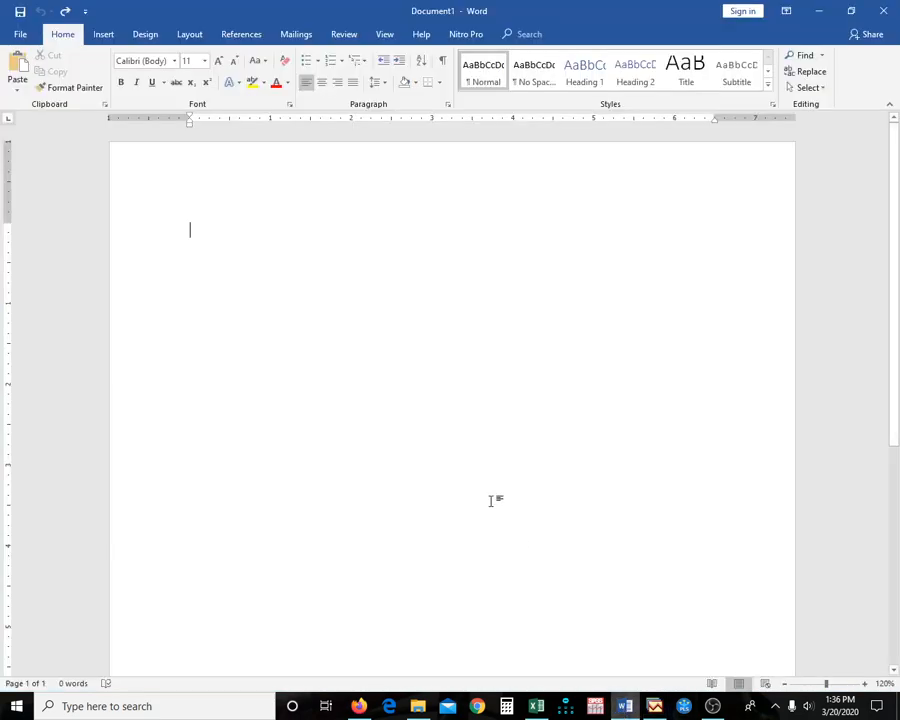
key(ctrl+v)
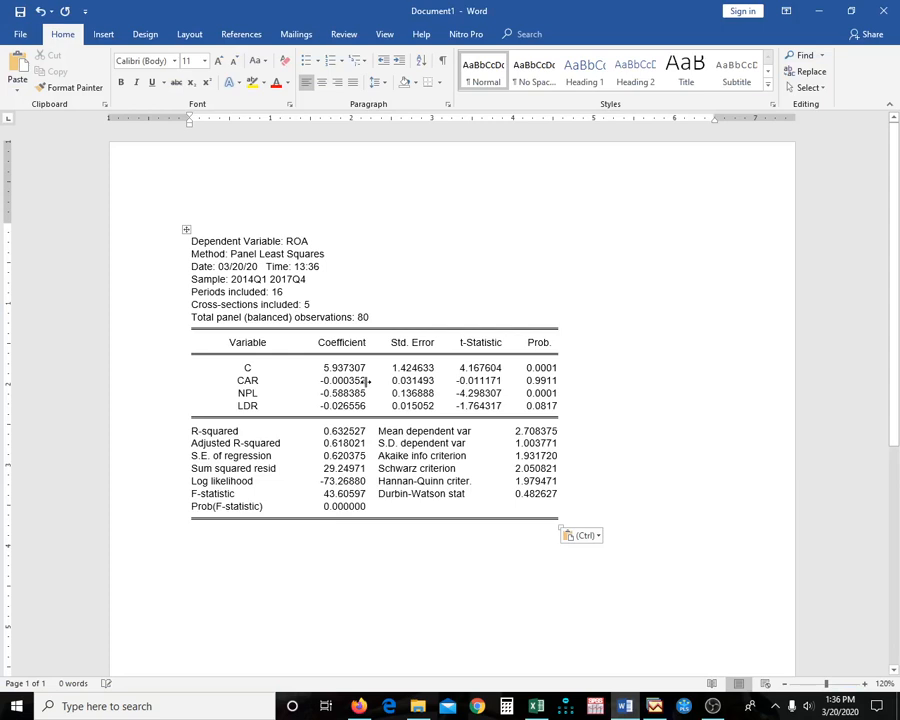
Add the bold heading "COMMON EFFECT MODEL:" on a new line above the regression table
key(ctrl+Home)
key(Return)
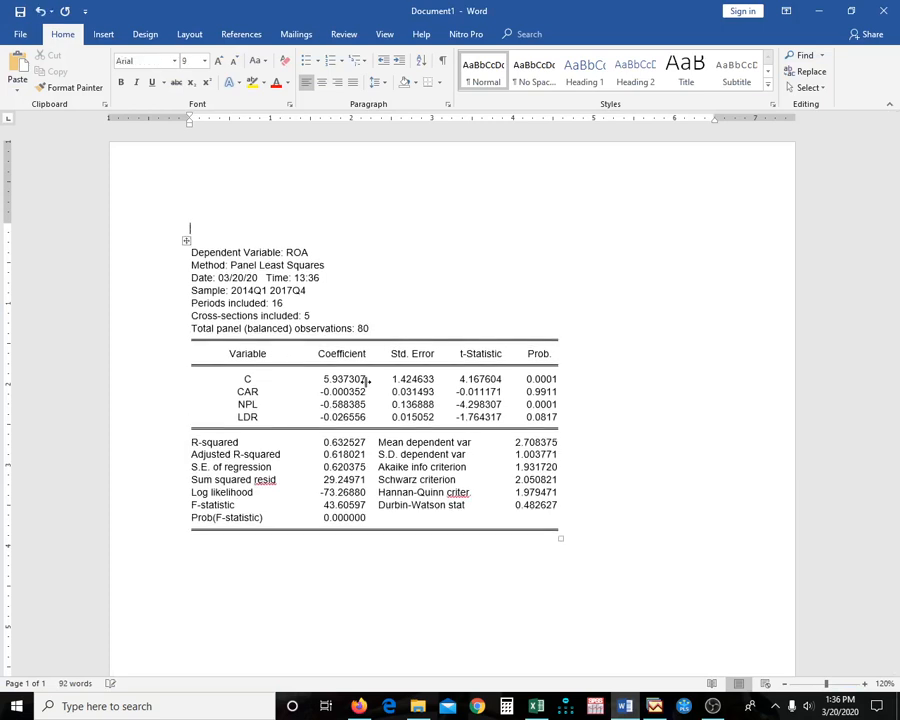
text(cOMM)
key(BackSpace)
key(BackSpace)
key(BackSpace)
key(BackSpace)
text(COMMA)
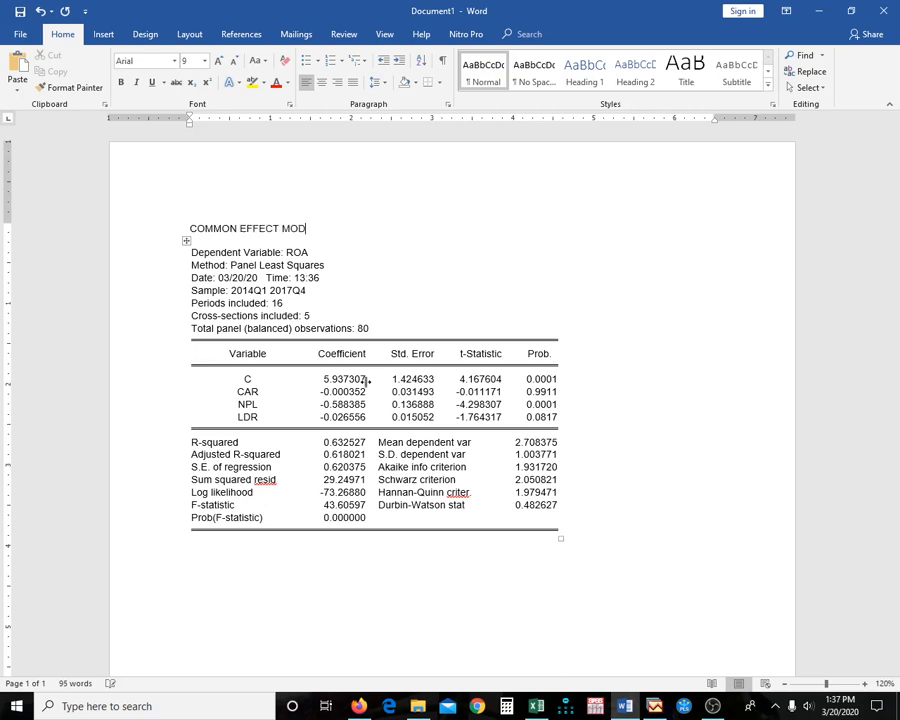
text(EL)
key(ctrl+shift+Left)
key(ctrl+shift+Left)
key(ctrl+shift+Left)
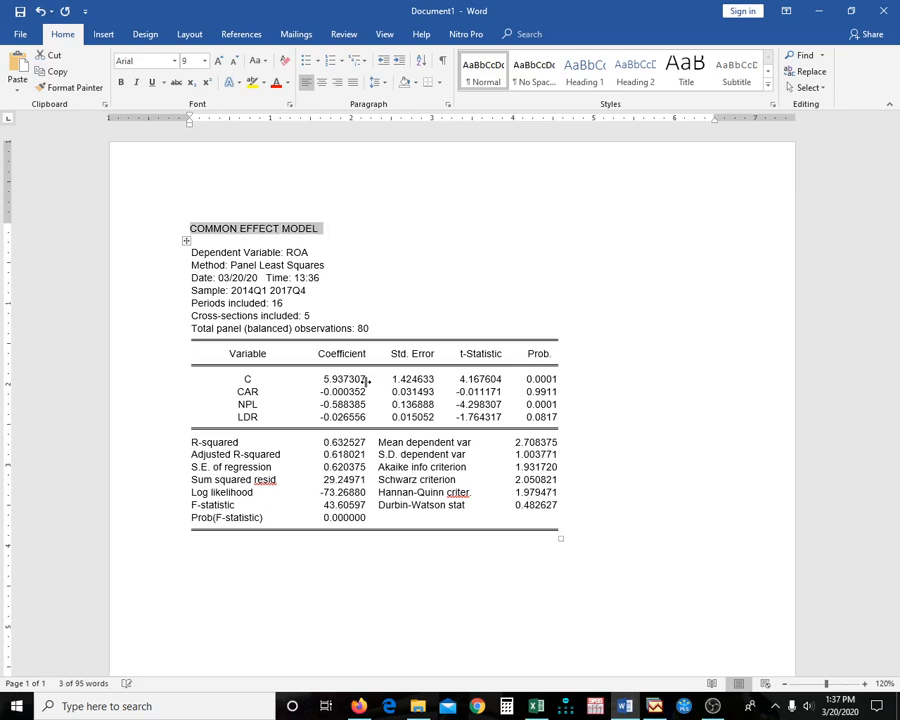
key(ctrl+b)
key(Right)
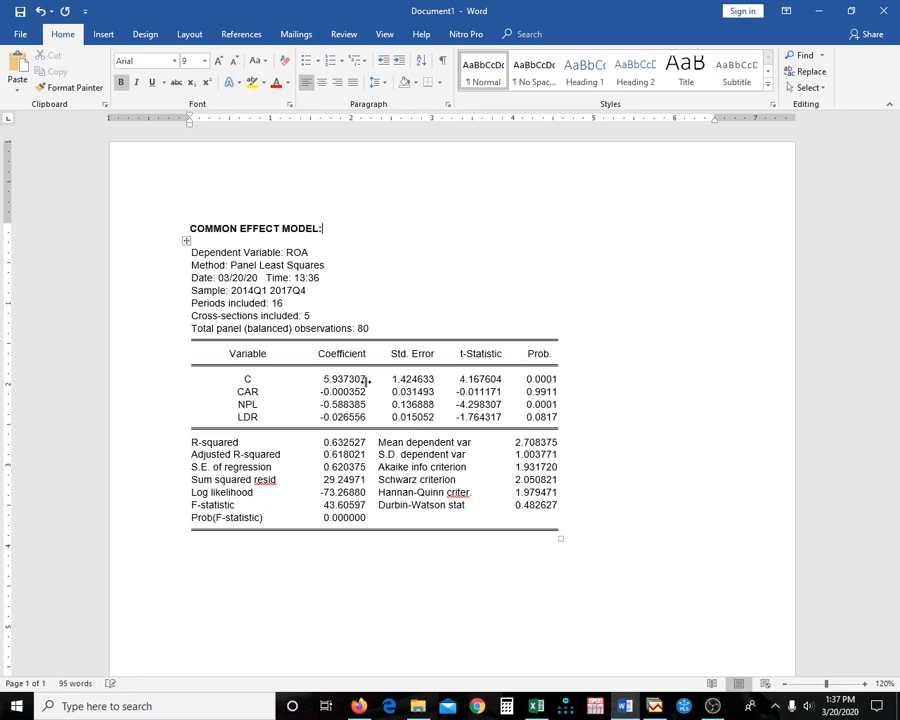
Place the text cursor on the empty line below the regression table
key(Down)
key(Down)
key(Down)
key(Down)
key(Down)
key(Down)
key(Down)
key(Down)
key(Down)
key(Down)
key(Down)
key(Down)
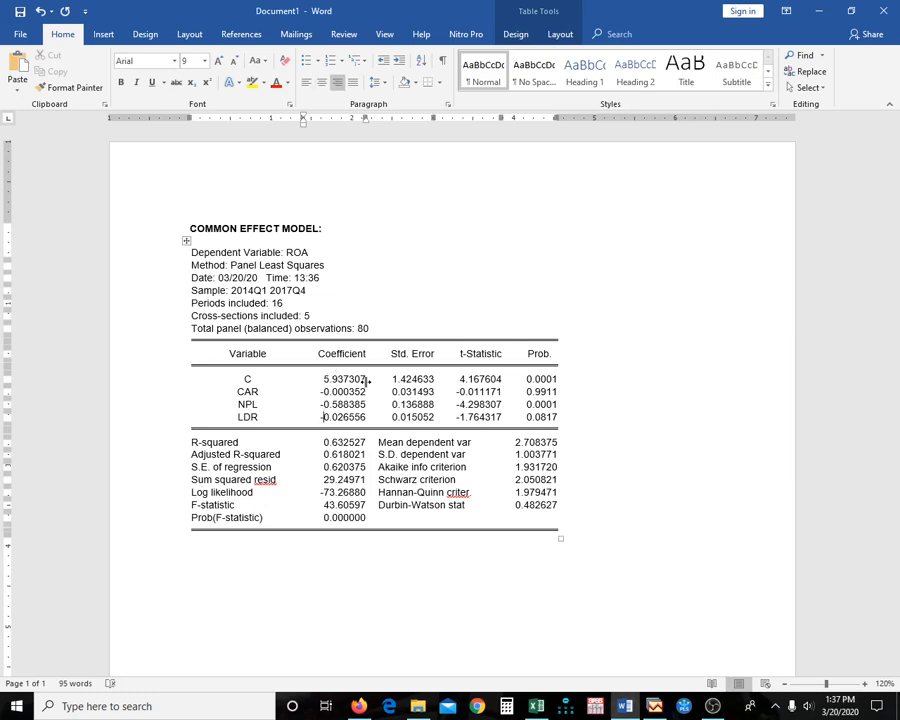
key(Down)
key(Down)
key(Down)
key(Down)
key(Down)
key(Down)
key(Down)
key(Down)
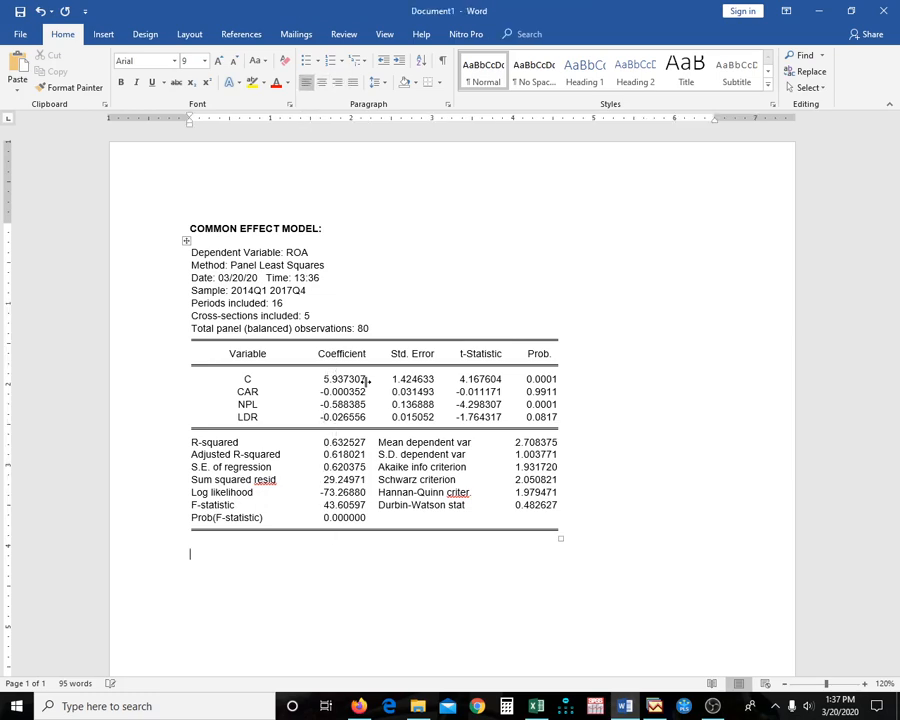
Switch to EViews, display the residual histogram and normality test for the equation, and freeze it as a separate graph
key(alt+Tab)
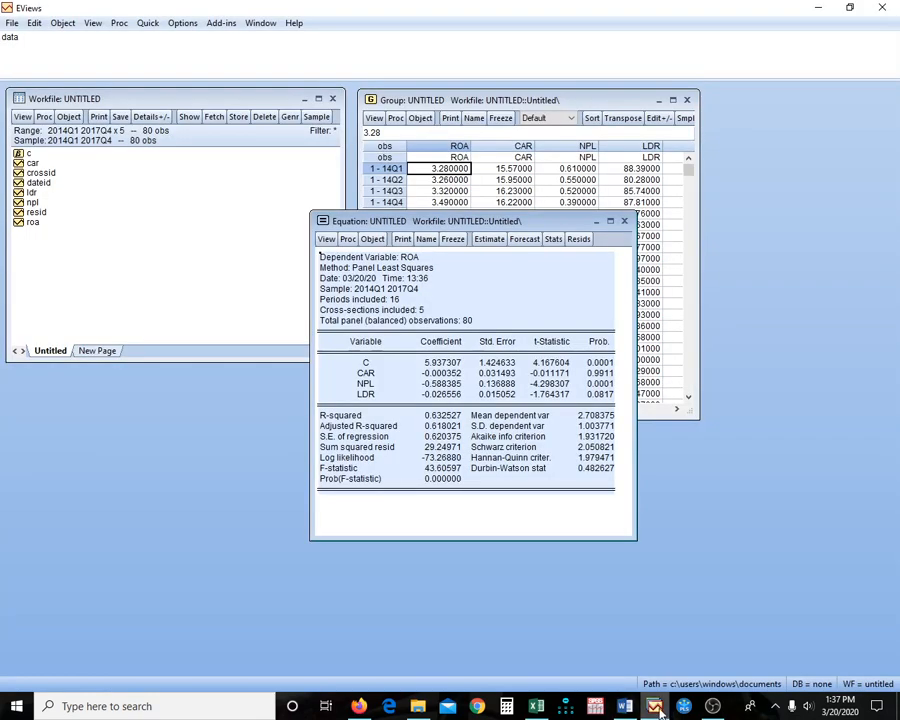
click(326, 239)
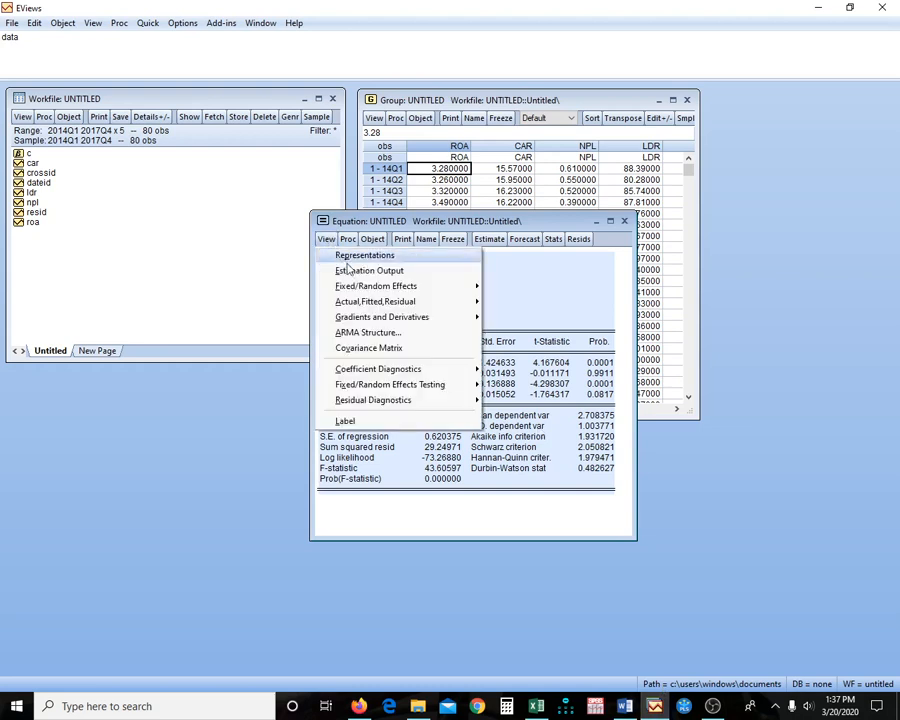
mouse_move(412, 390)
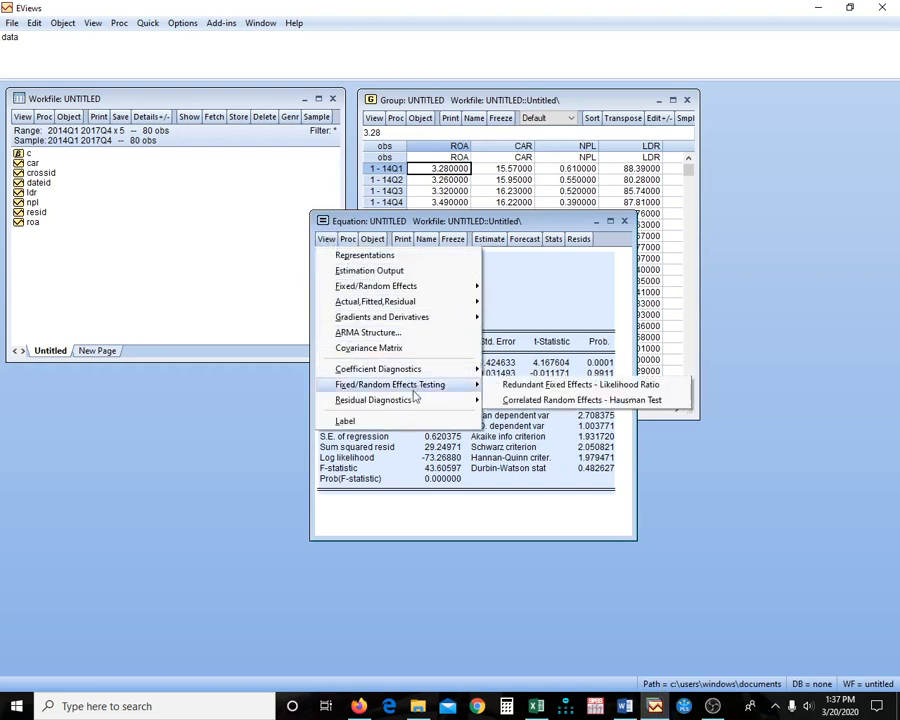
click(519, 400)
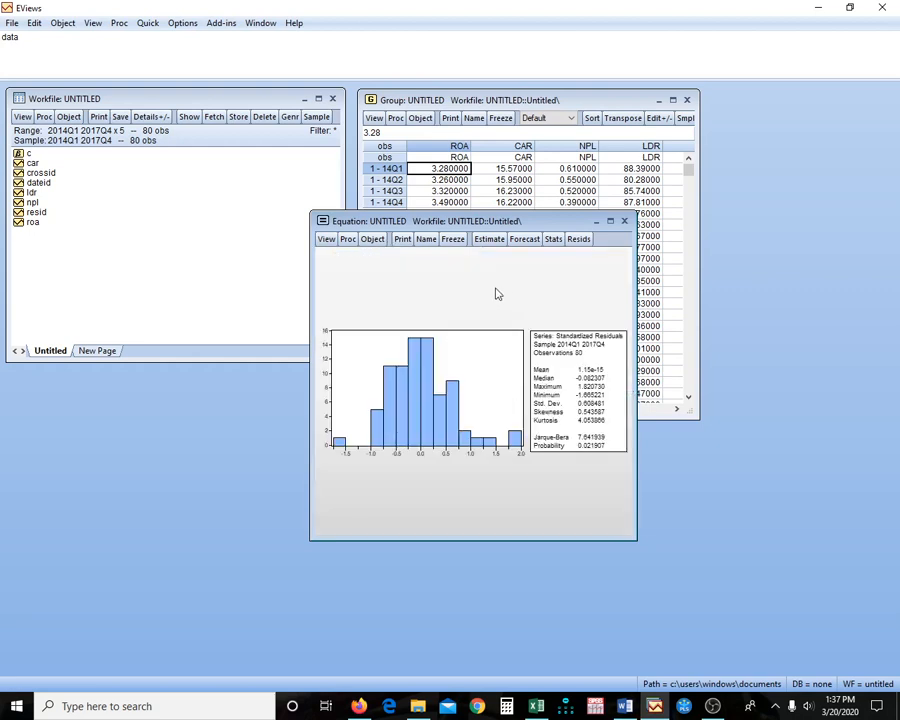
click(452, 242)
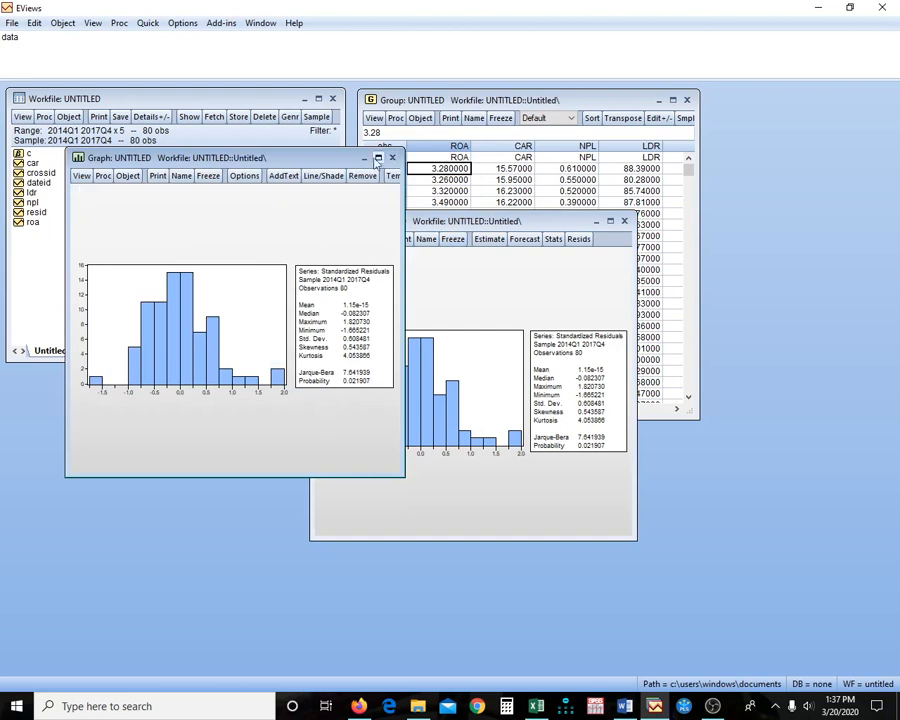
drag(365, 160, 441, 226)
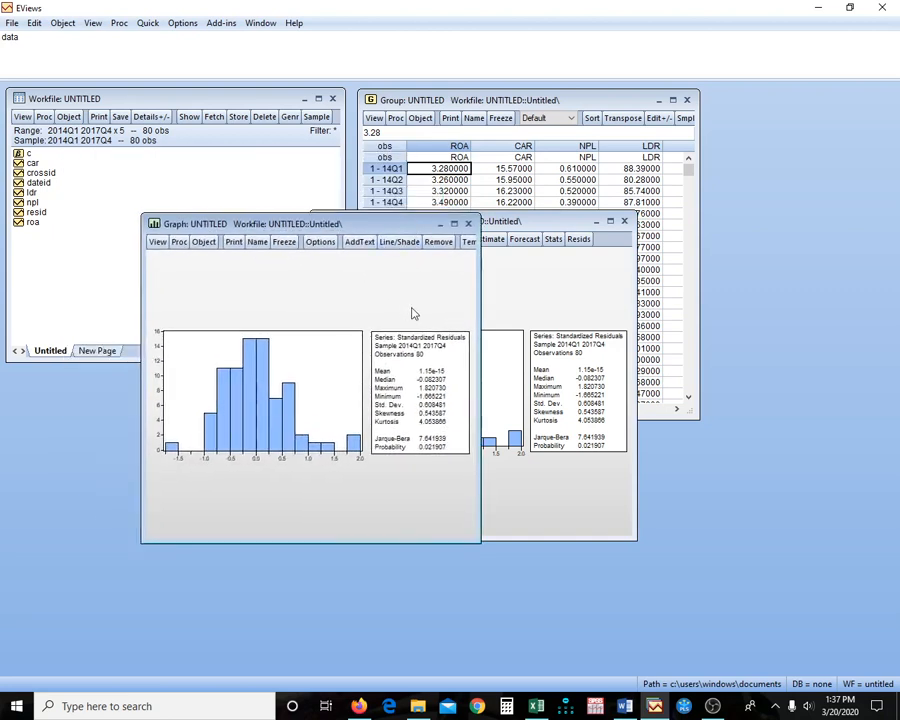
Open a new Paint 3D project and paste the screenshot of the EViews screen into it
click(15, 708)
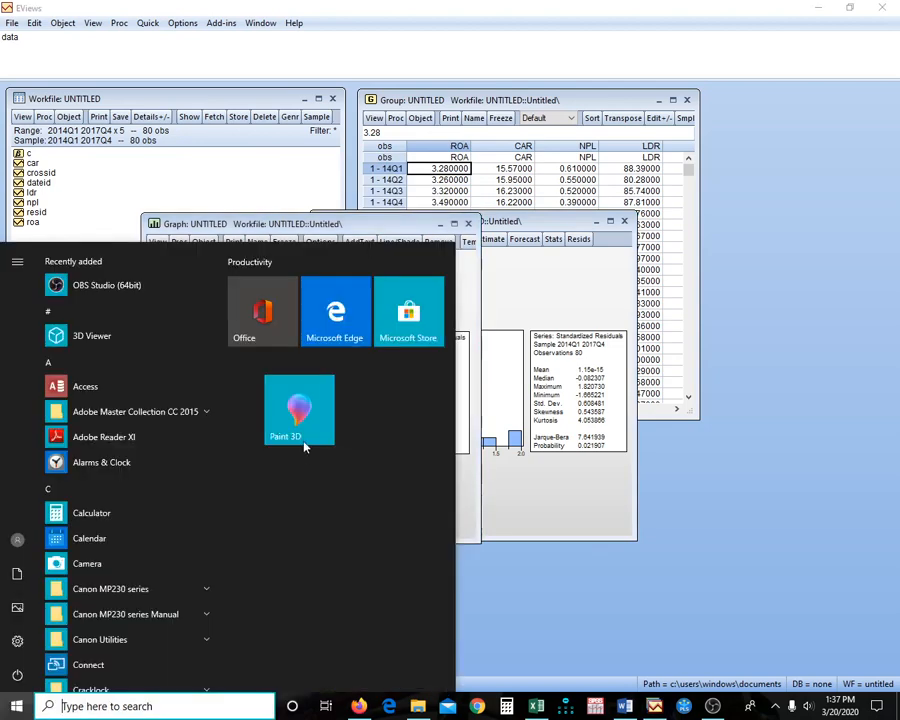
click(300, 410)
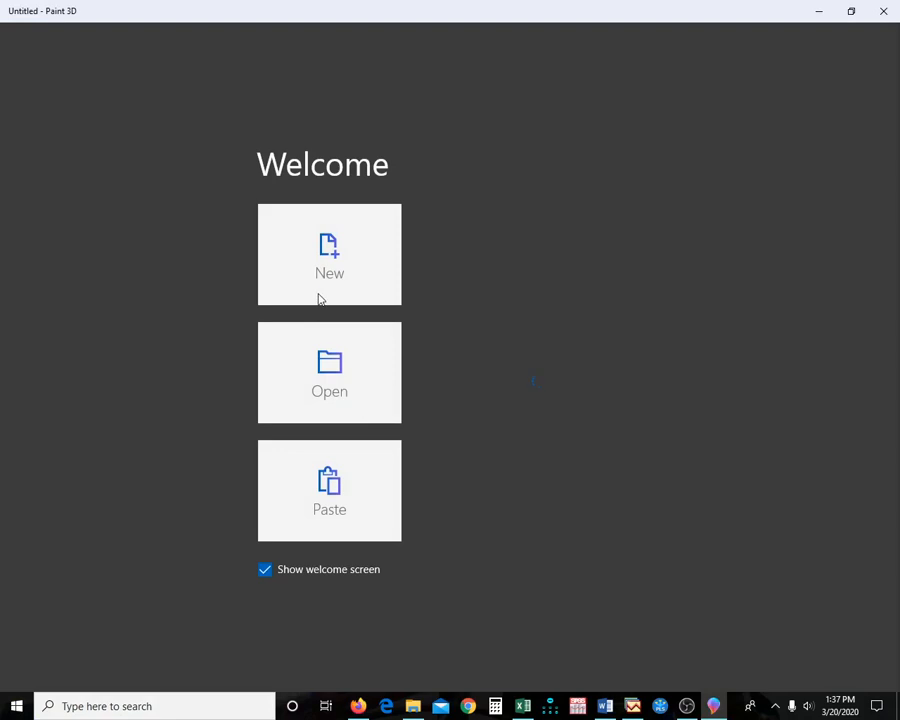
click(336, 271)
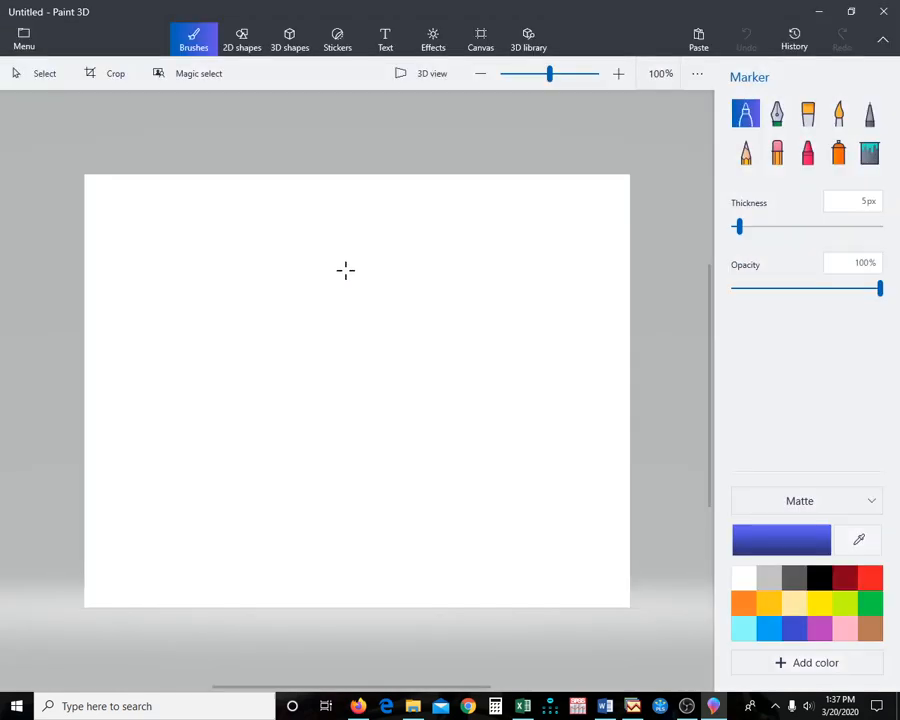
key(ctrl+v)
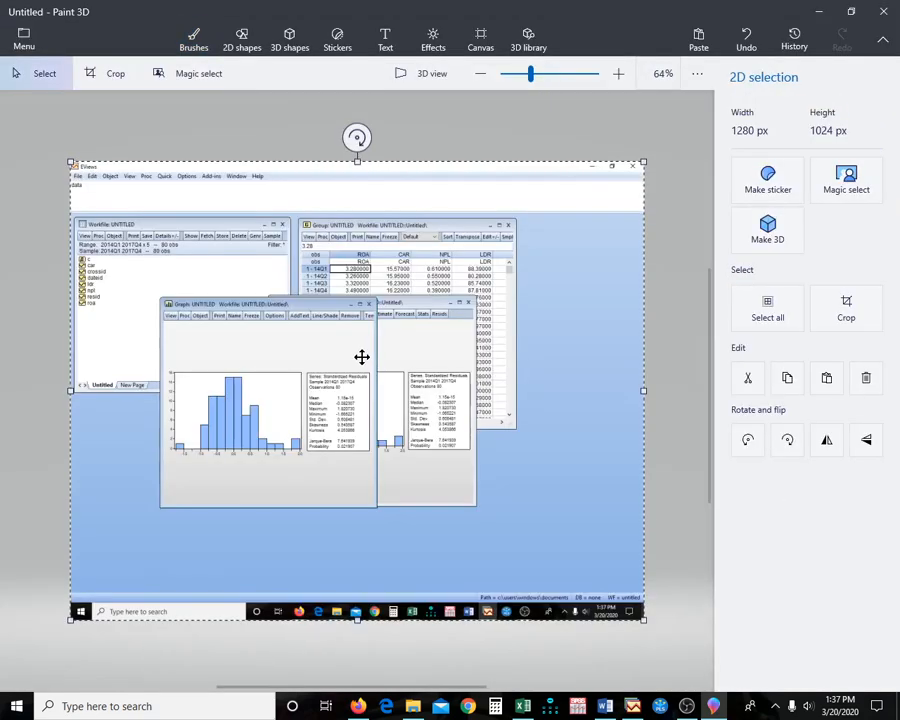
Select the graph window area in the screenshot, about 486 × 477 px, copy it, and paste it into Word below the regression table
click(112, 73)
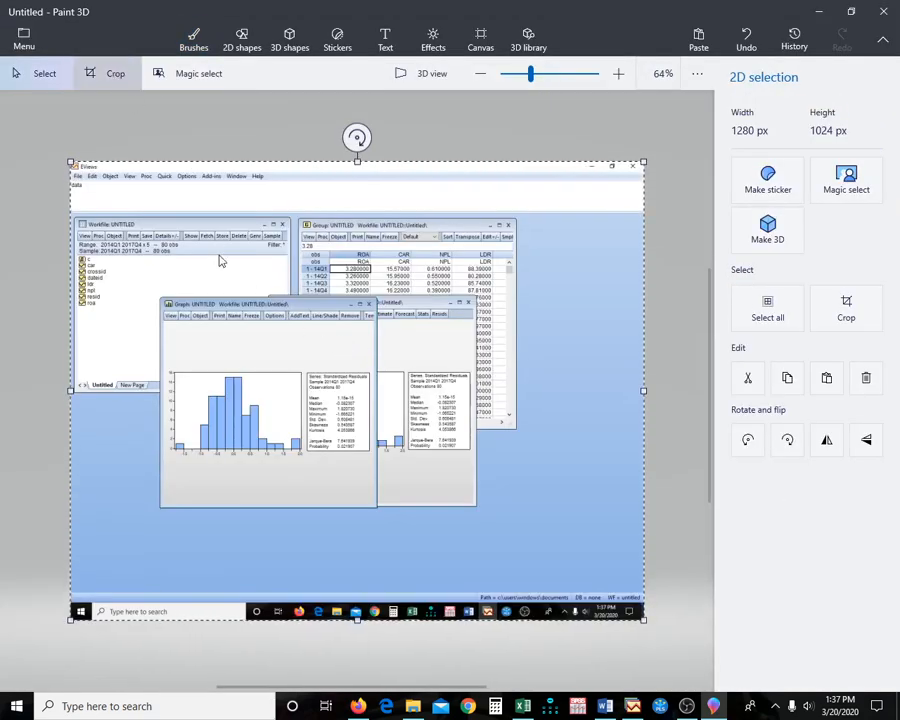
click(161, 301)
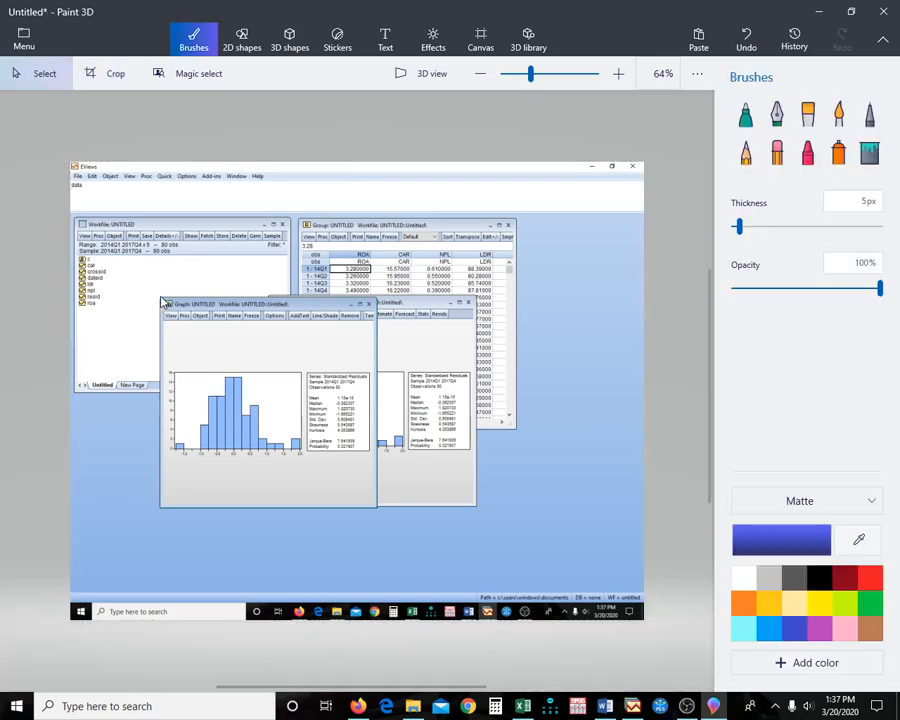
drag(161, 301, 377, 509)
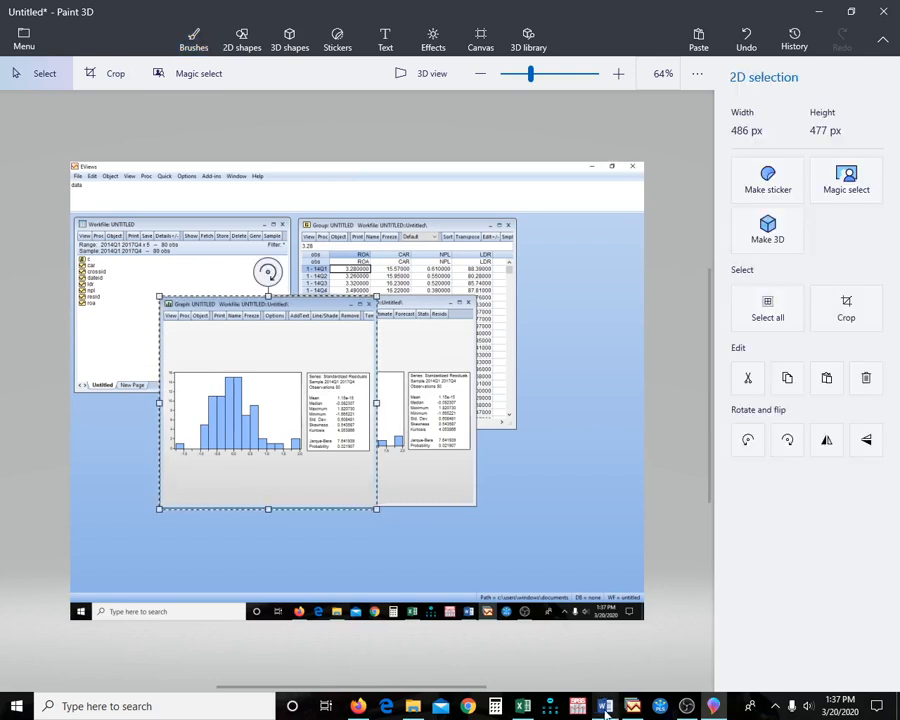
click(604, 705)
click(460, 601)
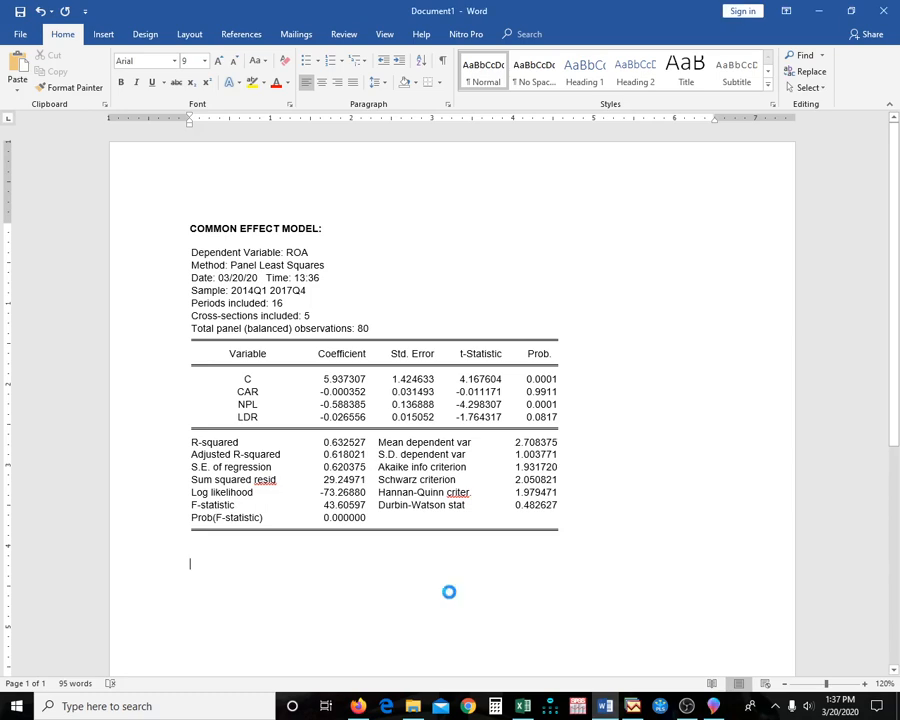
key(ctrl+v)
Resize the pasted histogram picture proportionally to about 4.3 inches wide
click(540, 310)
drag(598, 245, 480, 383)
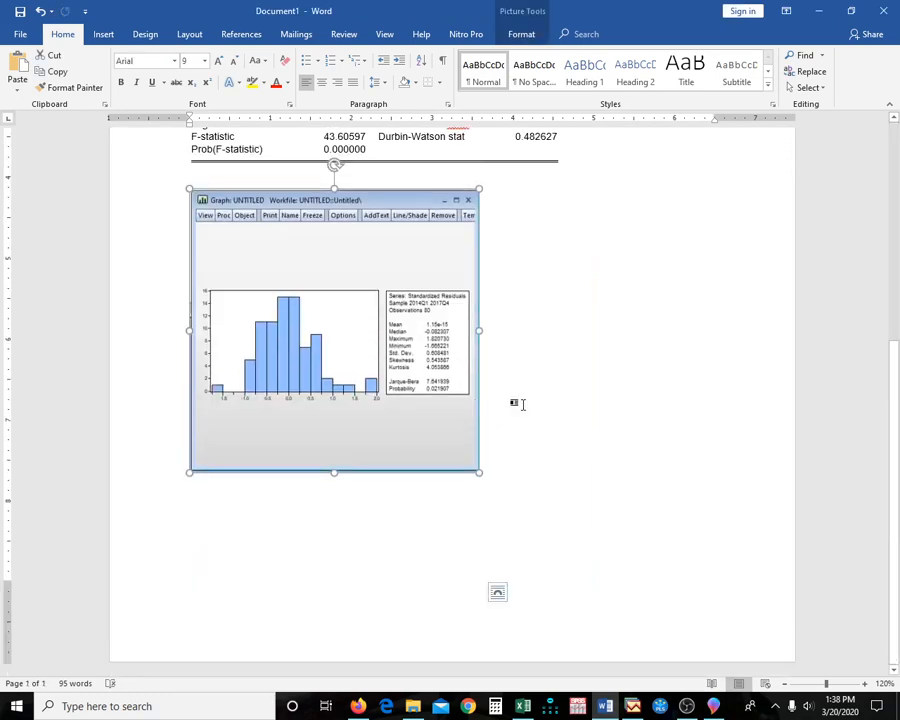
click(544, 400)
click(428, 396)
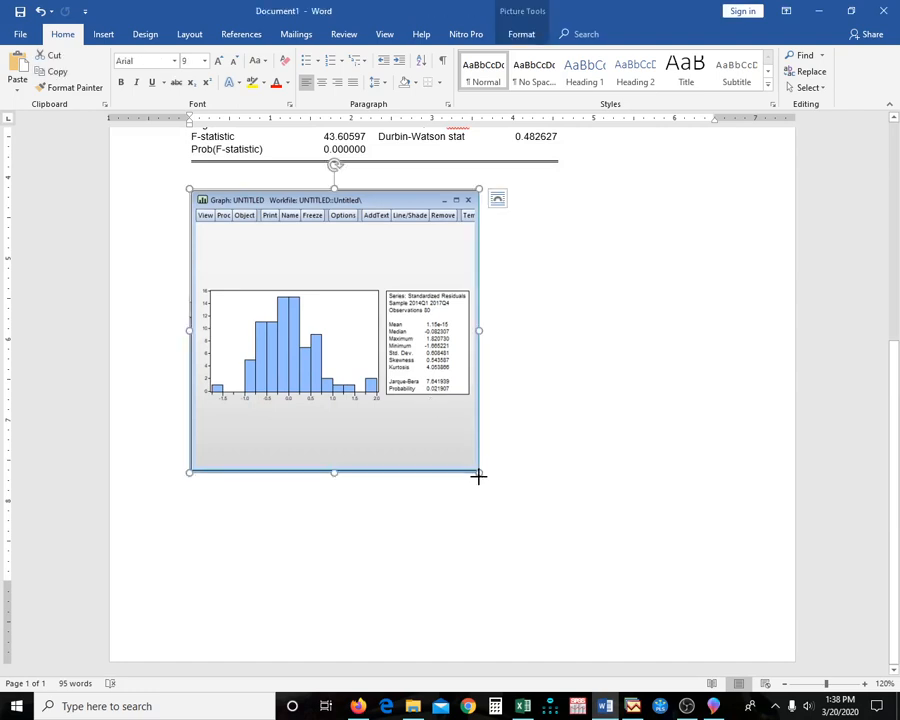
drag(478, 477, 538, 521)
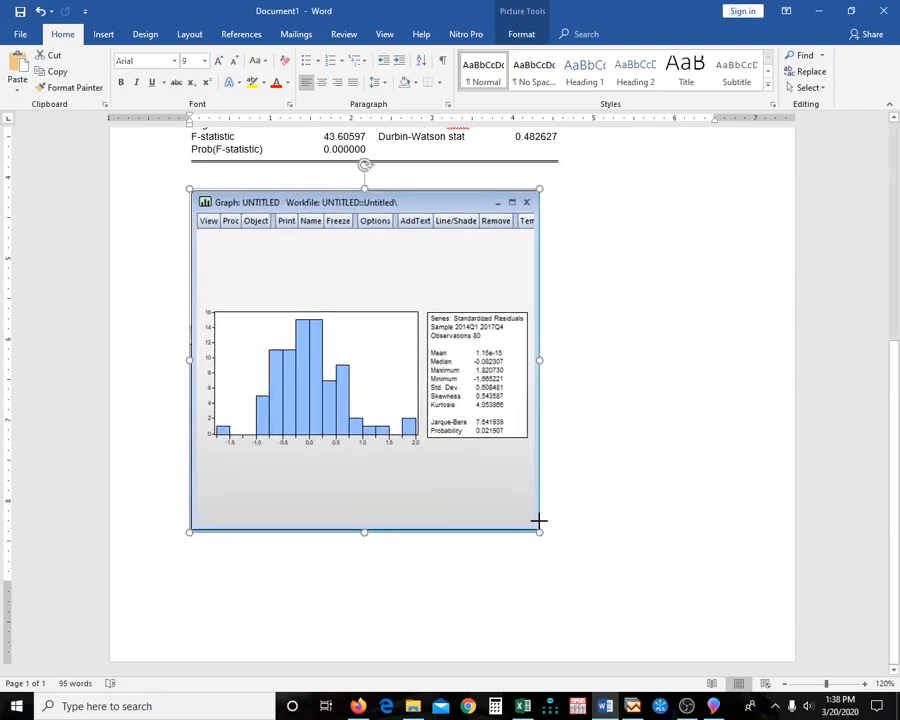
Add the bold heading "FIXED EFFECT MODEL:" on a new page after the histogram picture
click(628, 467)
key(Return)
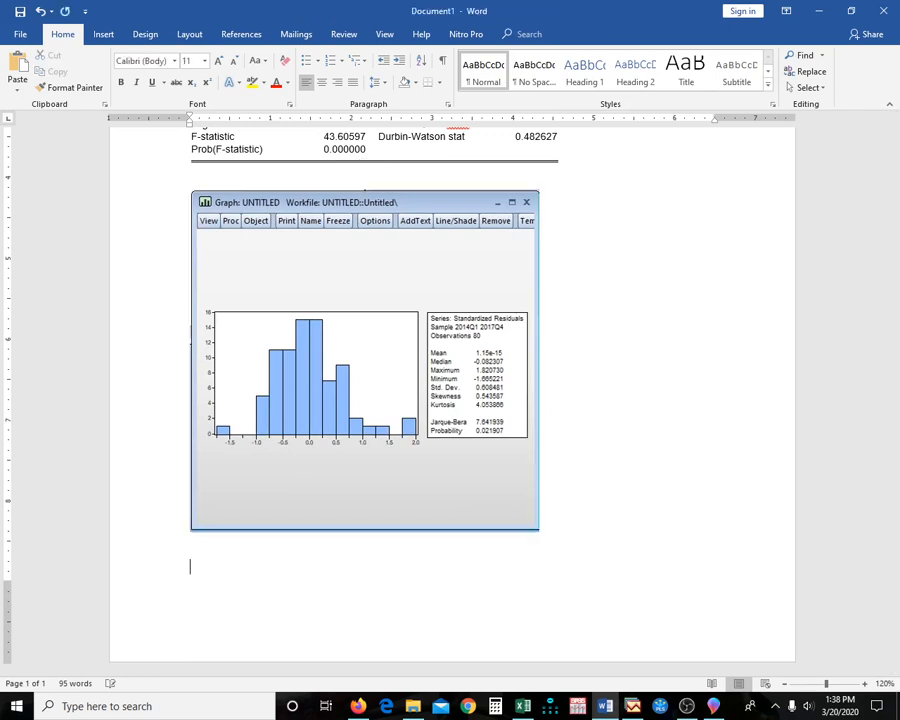
key(Return)
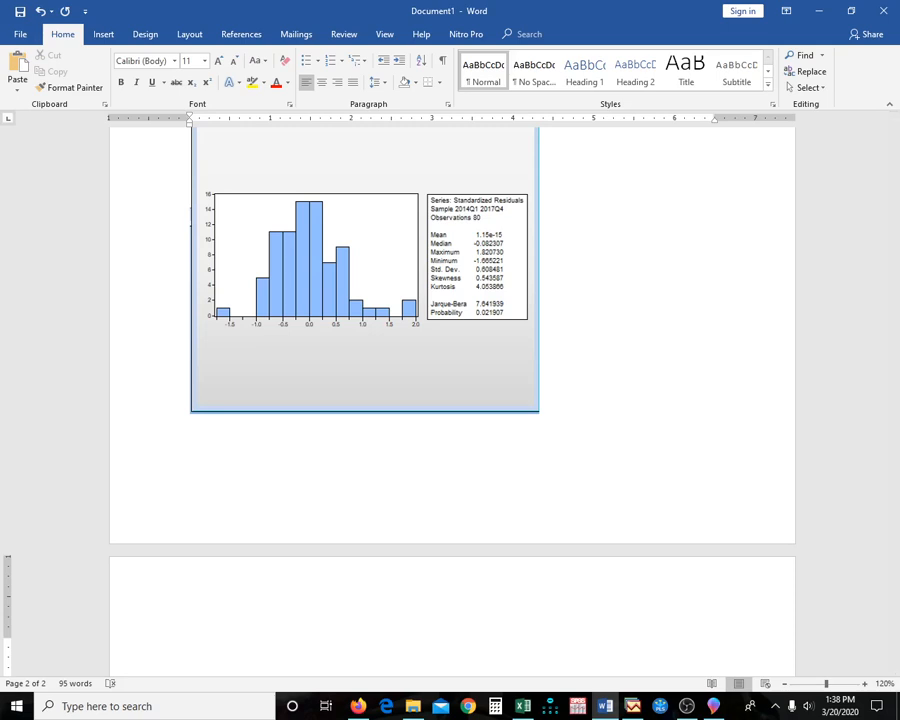
text(FIXED EFFECT MODEL)
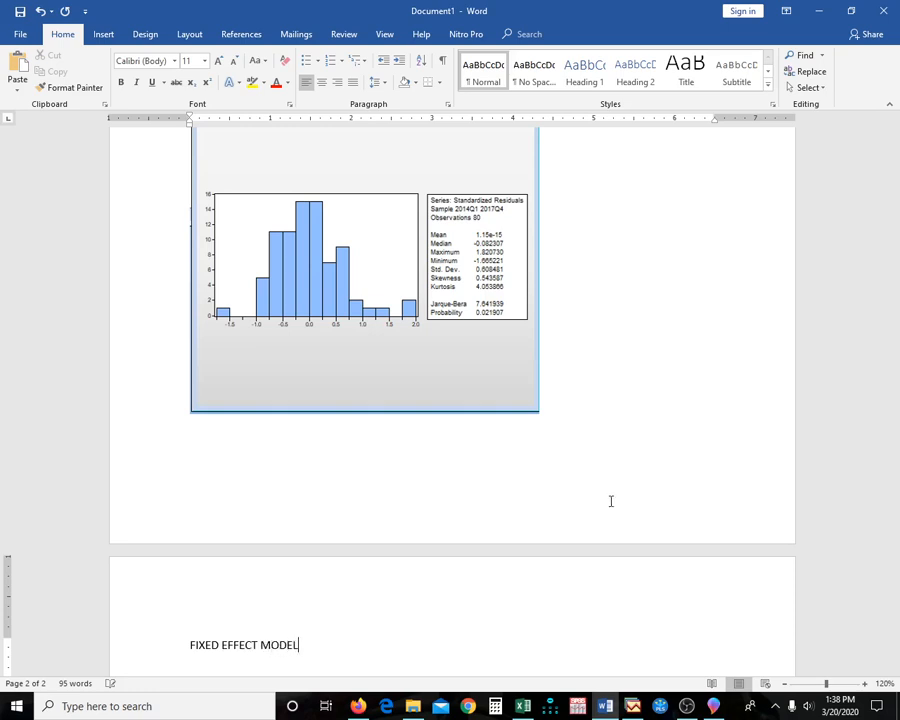
key(ctrl+shift+Left)
key(ctrl+shift+Left)
key(ctrl+shift+Left)
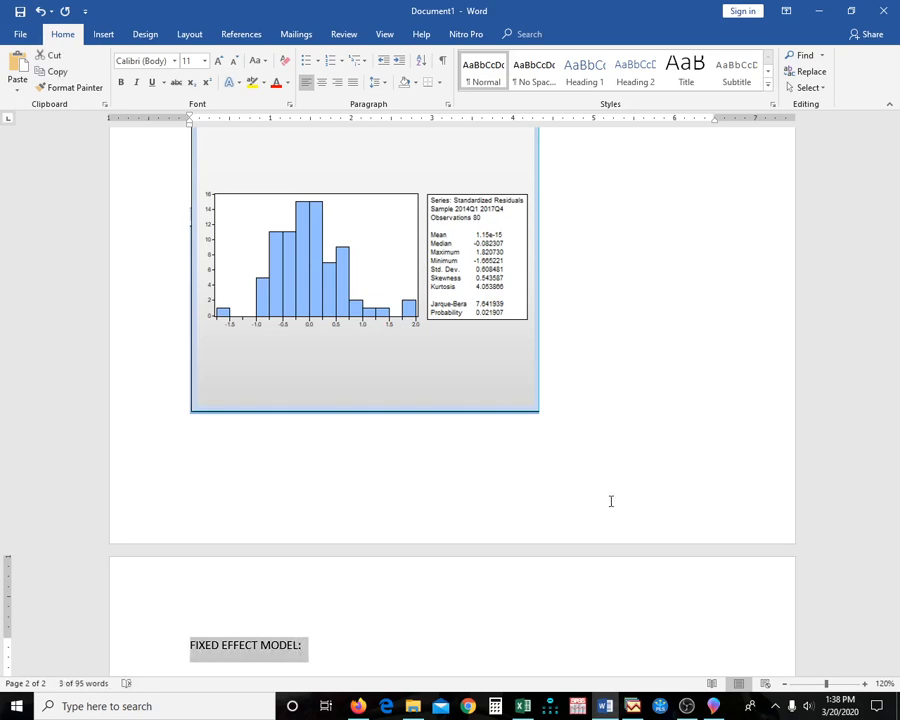
key(ctrl+b)
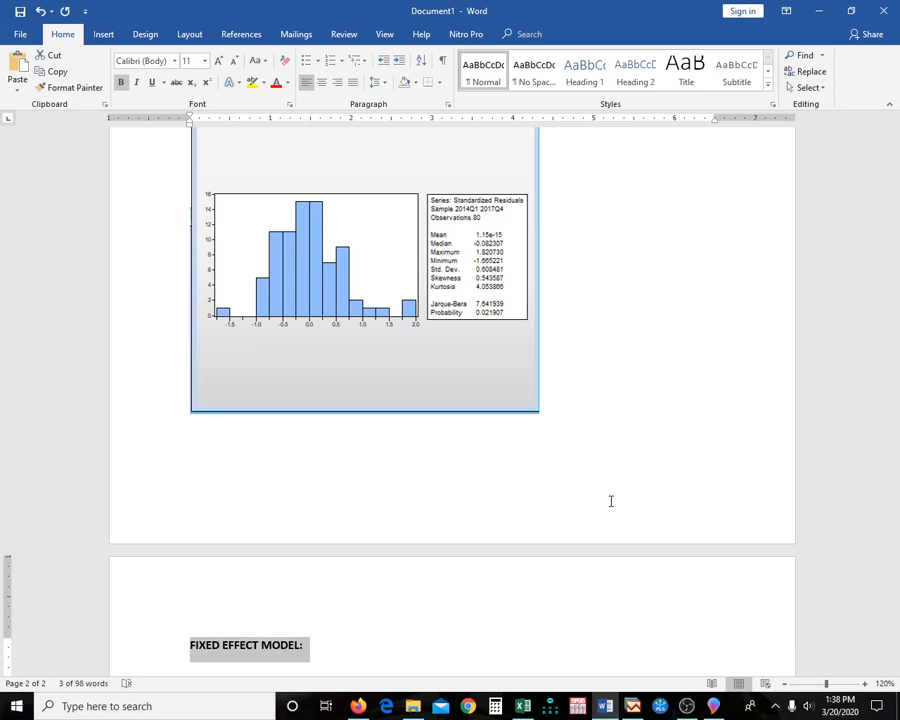
key(End)
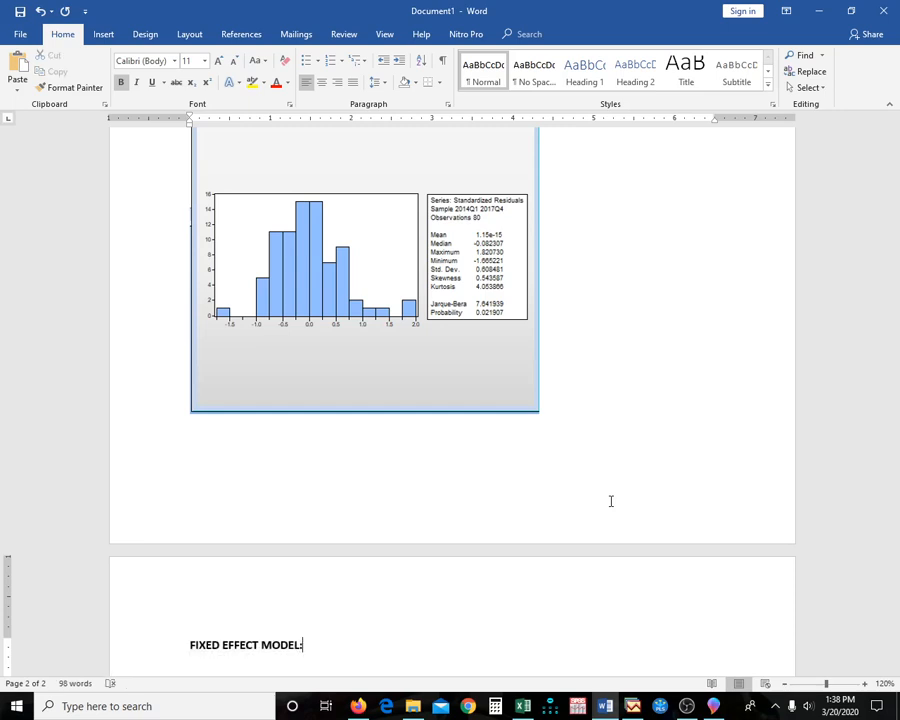
Copy the "FIXED EFFECT MODEL:" heading and paste the duplicate two lines below it
key(ctrl+shift+Left)
key(ctrl+shift+Left)
key(ctrl+shift+Left)
key(ctrl+c)
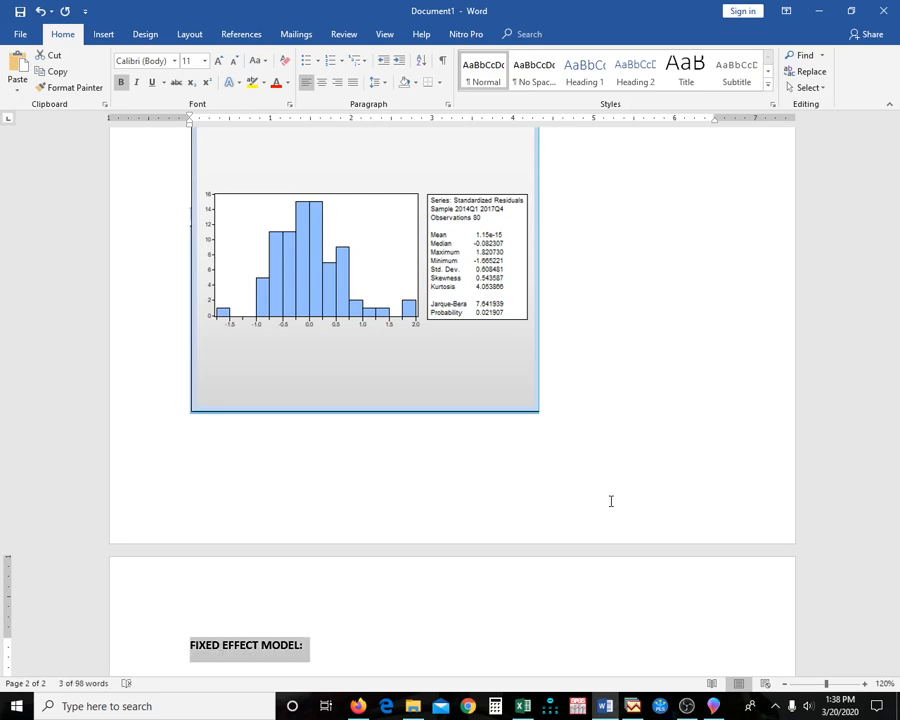
key(End)
key(Return)
key(Return)
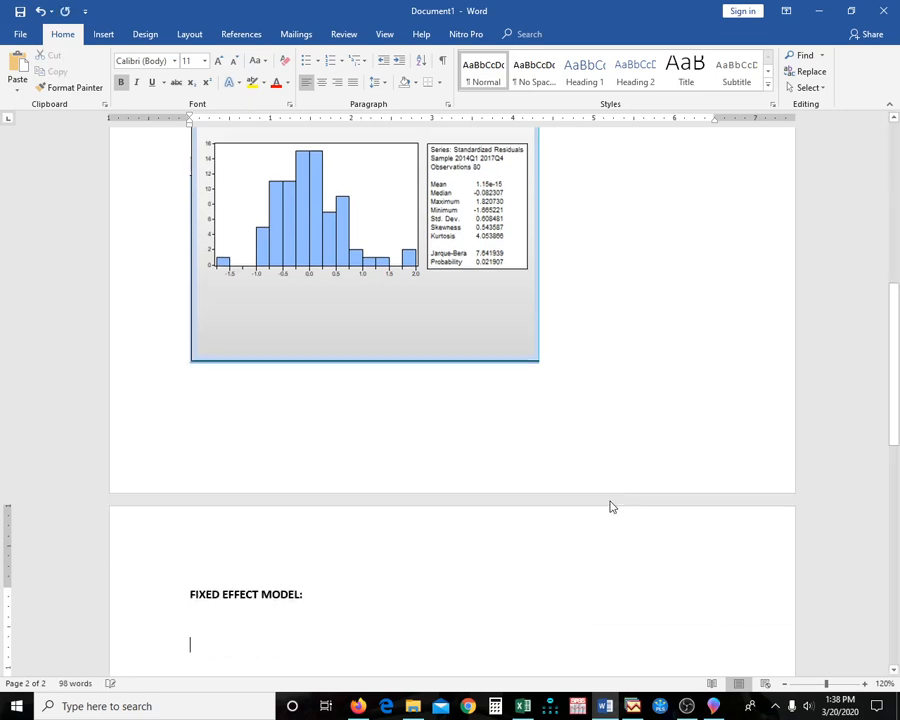
key(ctrl+v)
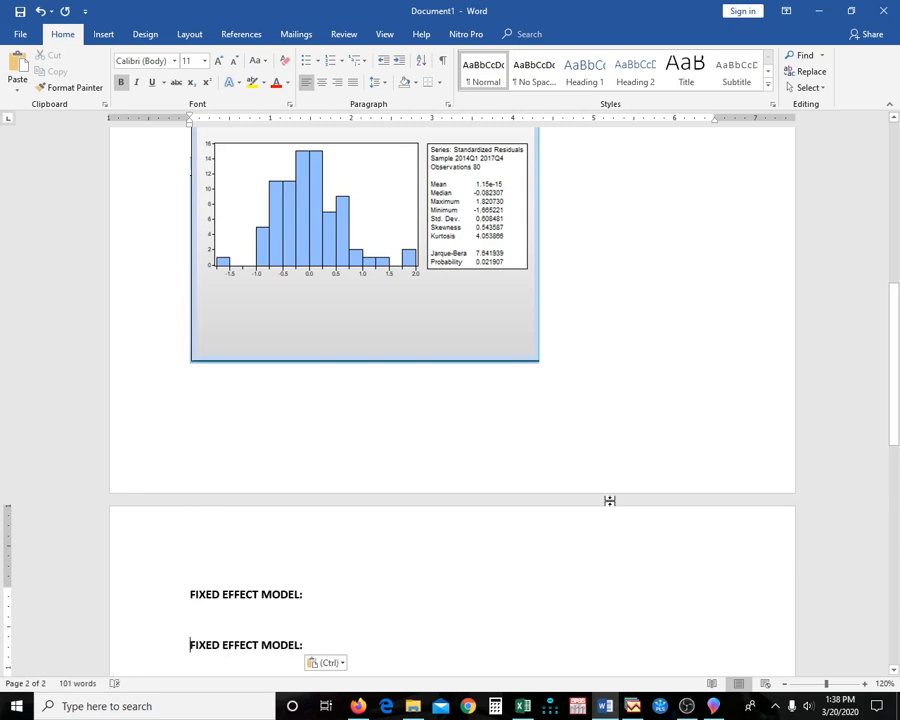
Change the duplicated heading to "RANDOM EFFECT MODEL:" and insert empty lines above it
text(RANDOM)
key(ctrl+shift+Right)
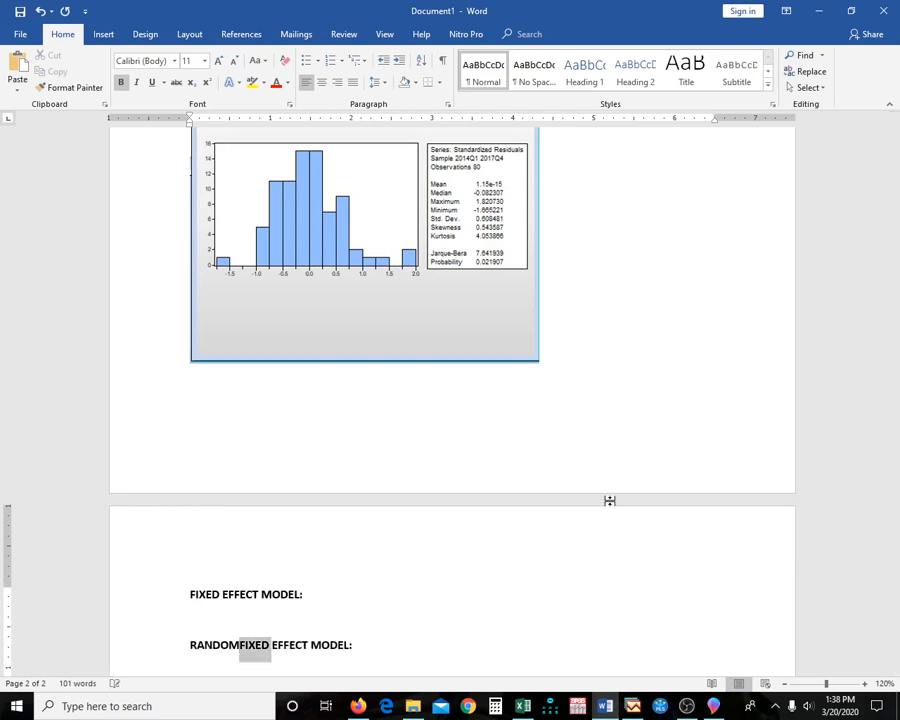
key(Delete)
key(Return)
key(Return)
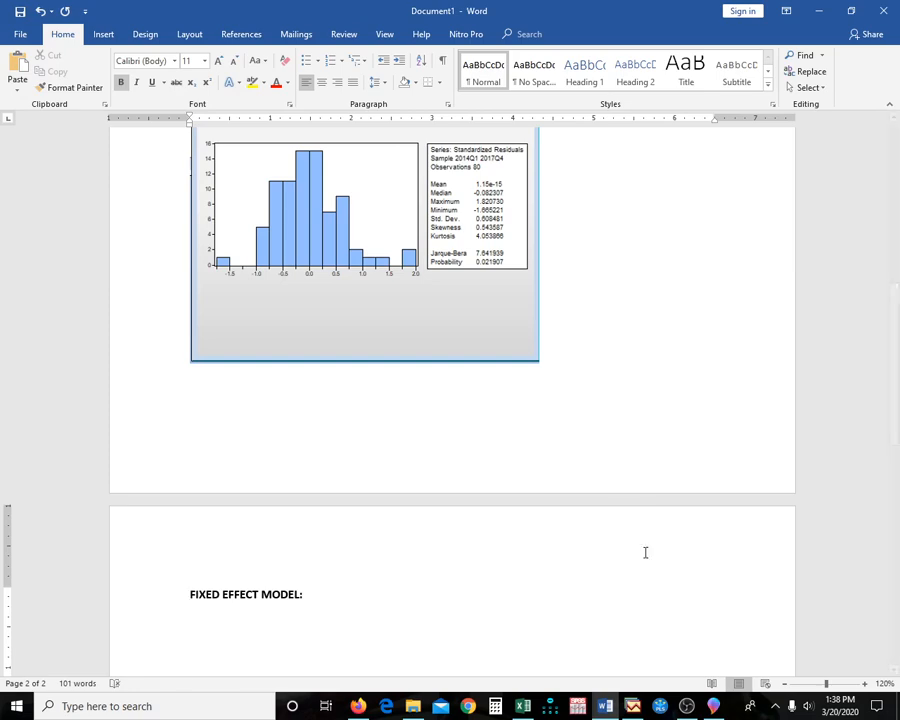
Switch to EViews and close the frozen residual graph, deleting the untitled graph object
key(alt+Tab)
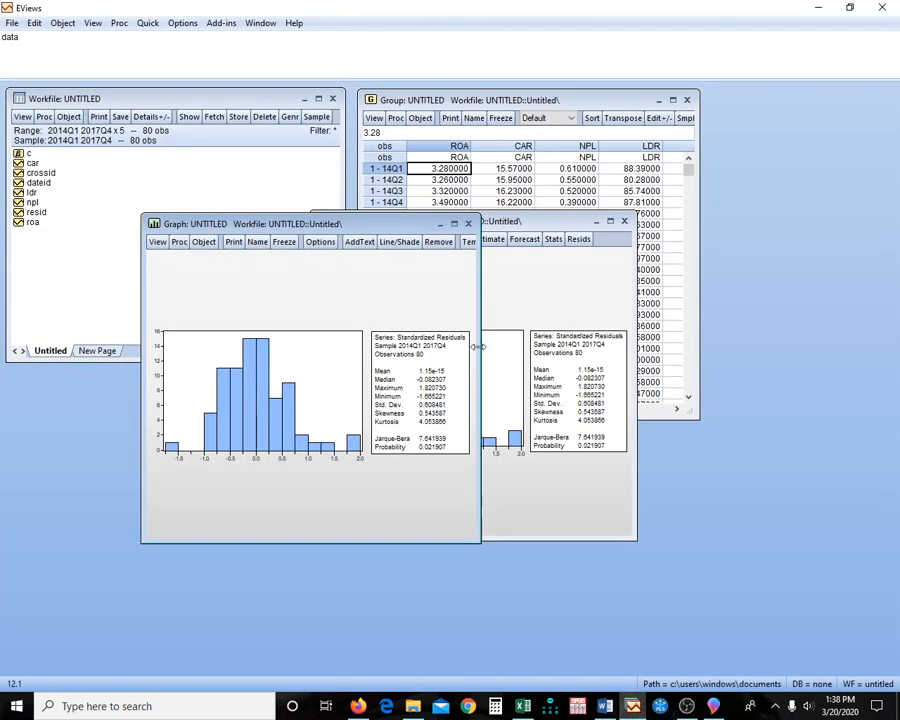
click(467, 223)
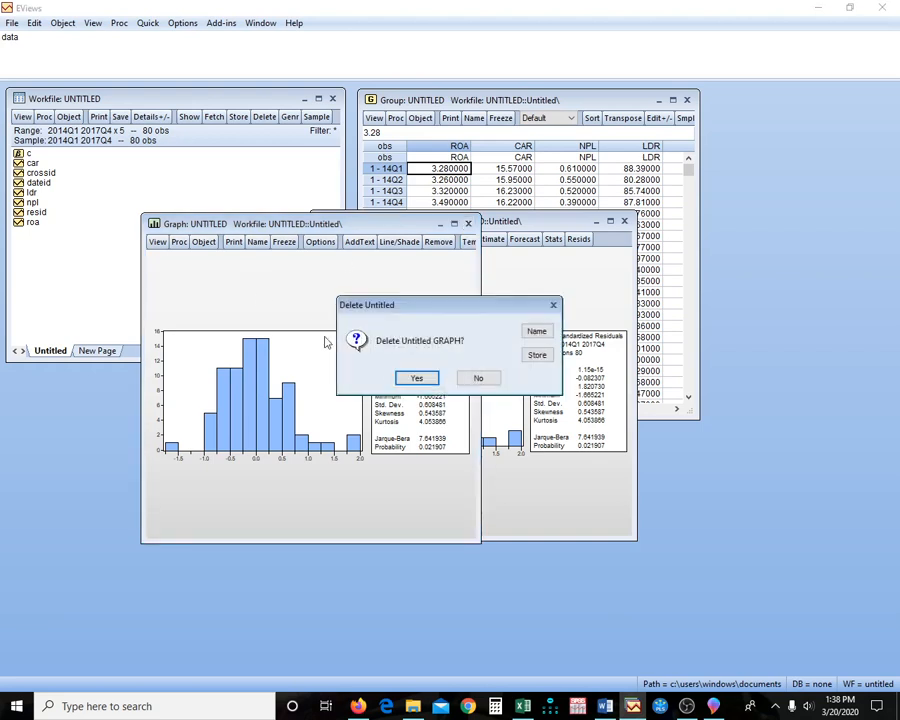
click(427, 379)
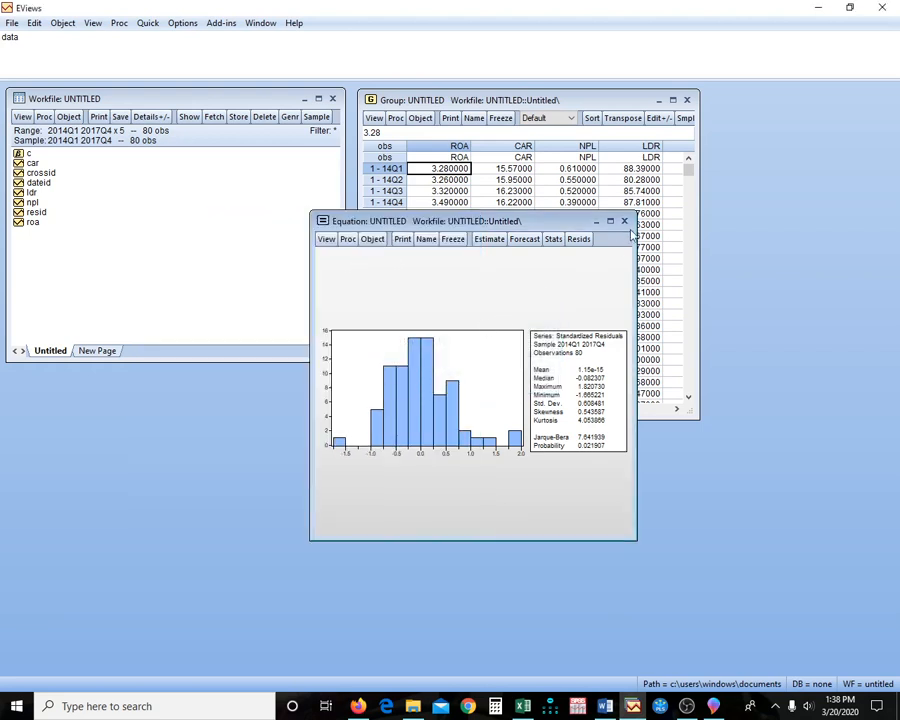
Re-estimate the ROA equation with cross-section effects set to Fixed
click(495, 244)
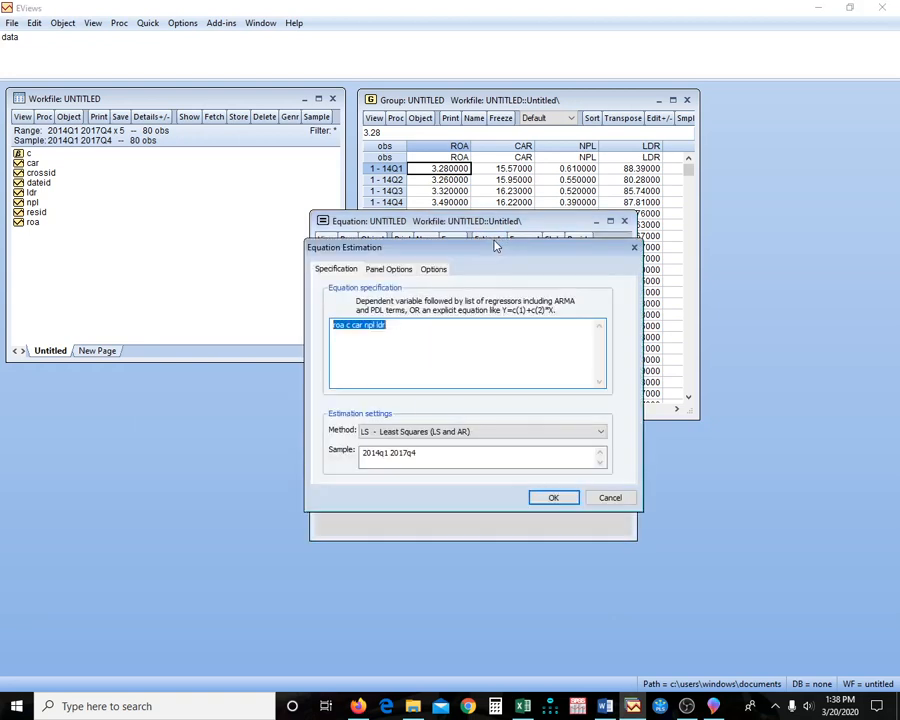
click(396, 268)
click(420, 304)
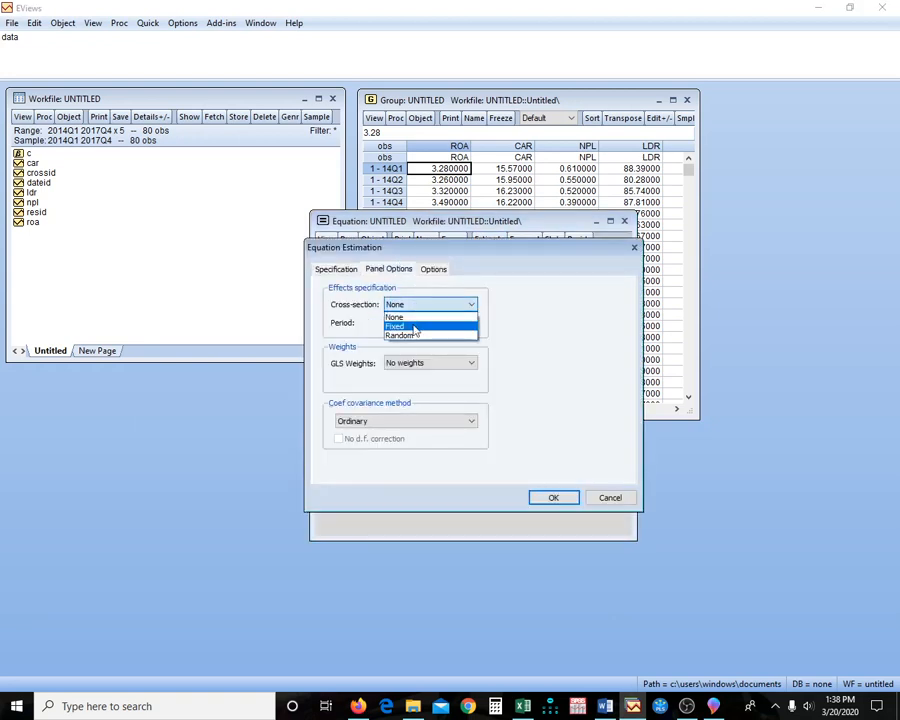
click(414, 328)
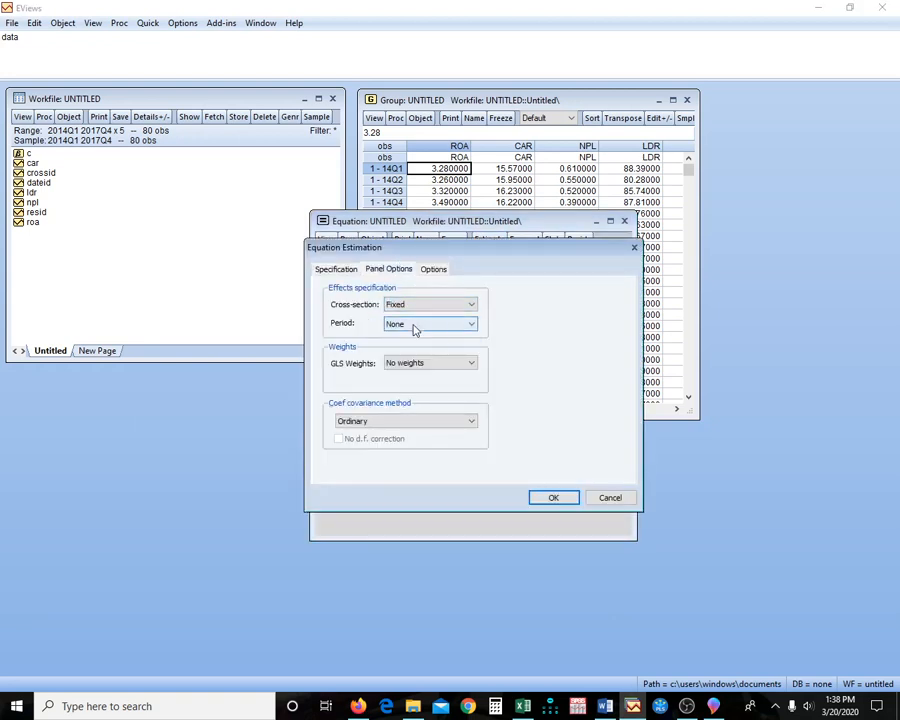
click(552, 500)
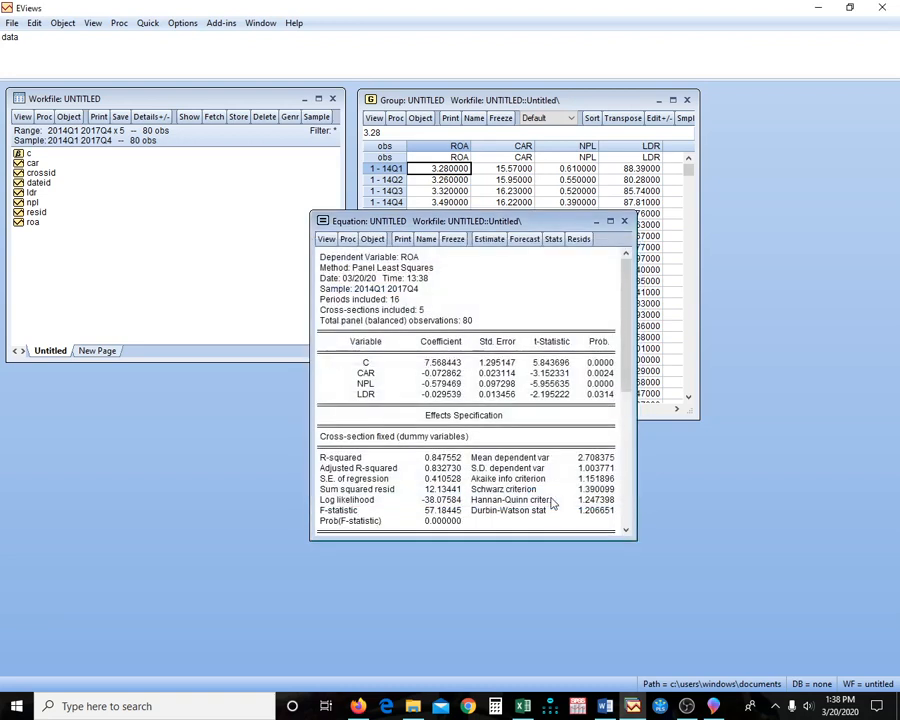
Copy the fixed effects output with formatted numbers and paste it into Word under the "FIXED EFFECT MODEL:" heading
click(325, 260)
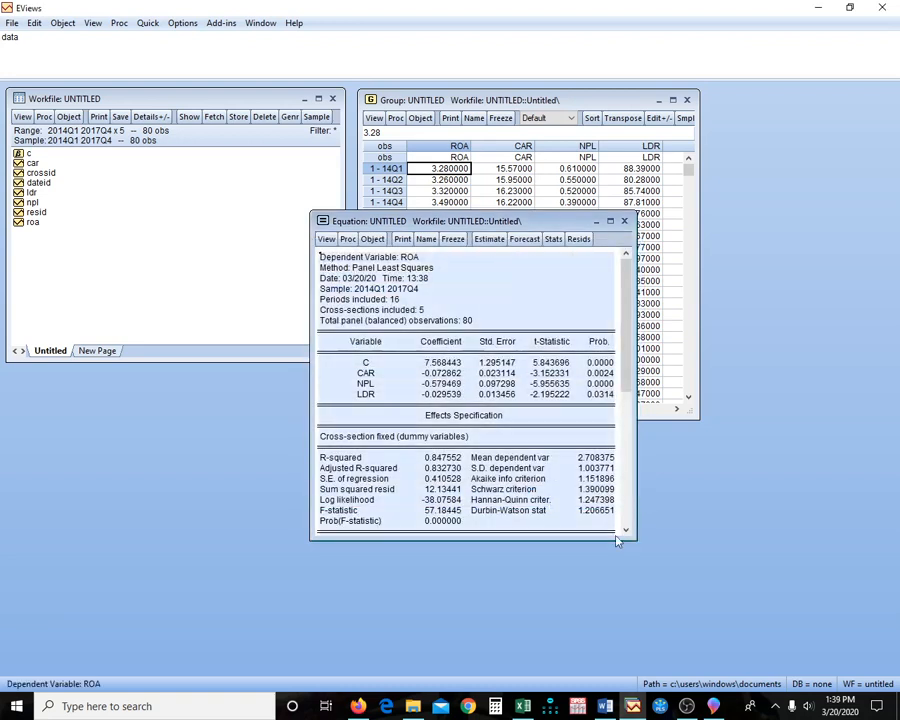
key(ctrl+c)
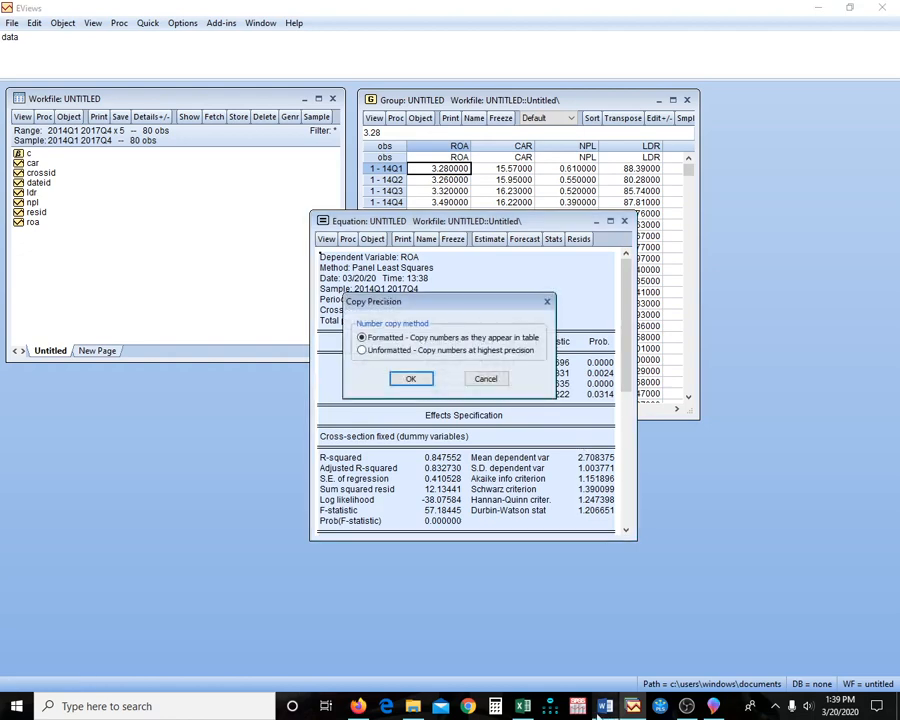
click(418, 378)
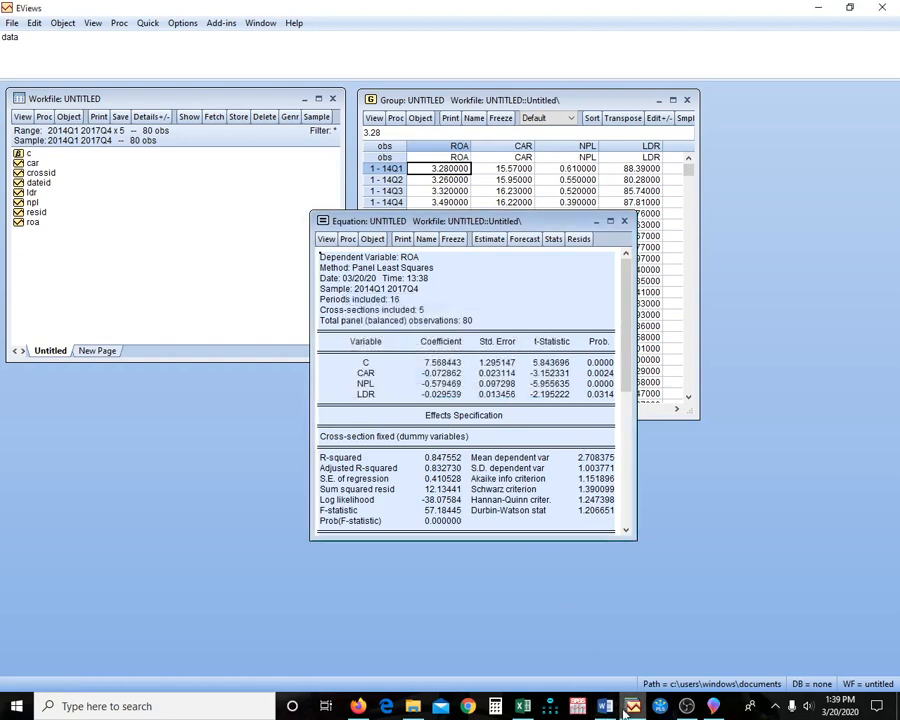
click(605, 706)
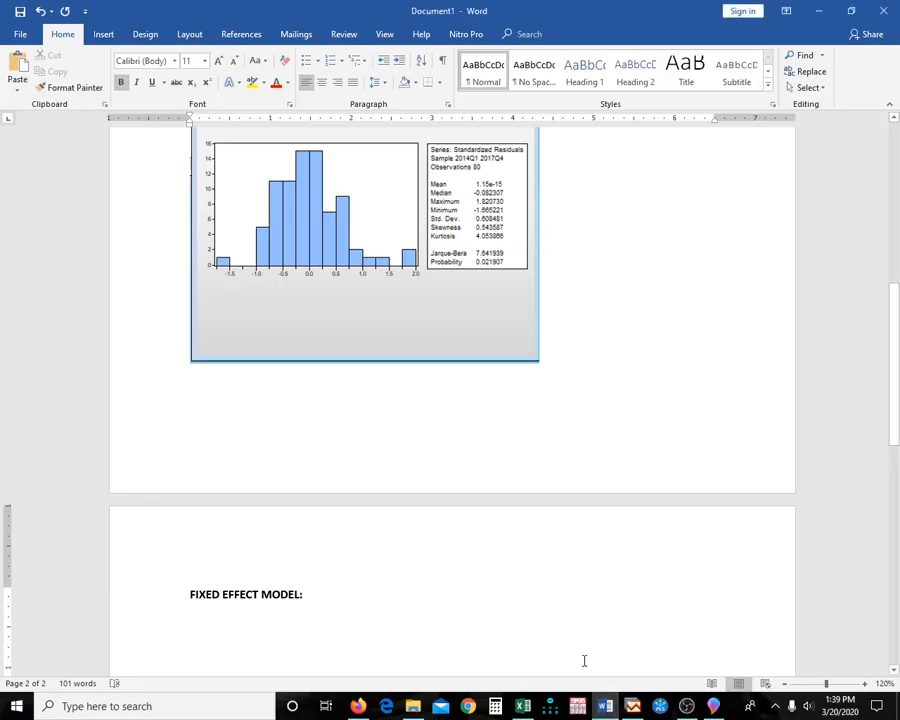
key(ctrl+v)
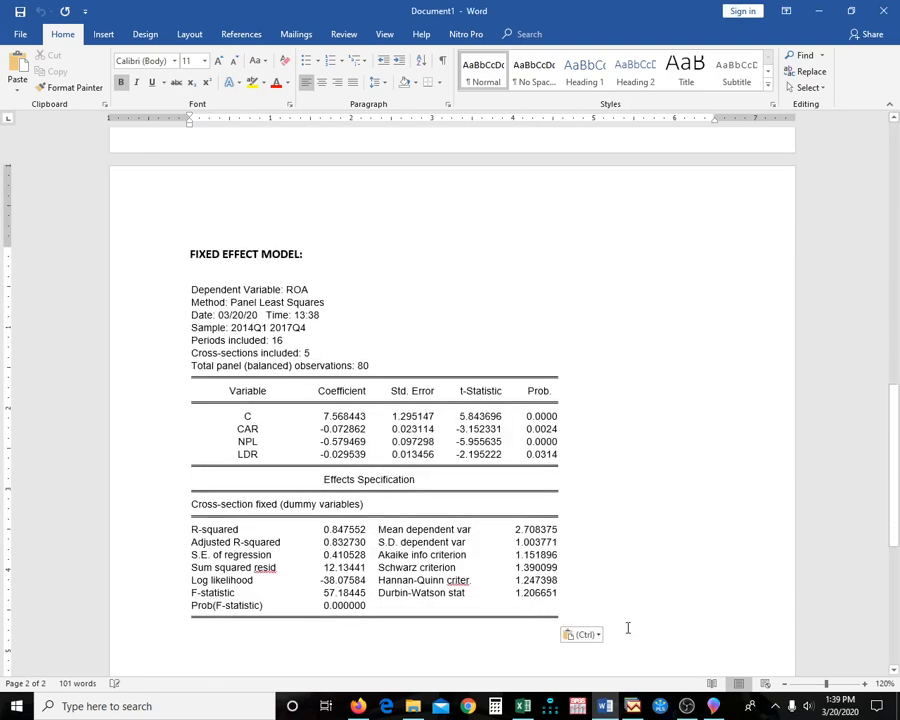
Switch to EViews and display the residual histogram and normality test for the fixed effects equation
click(632, 706)
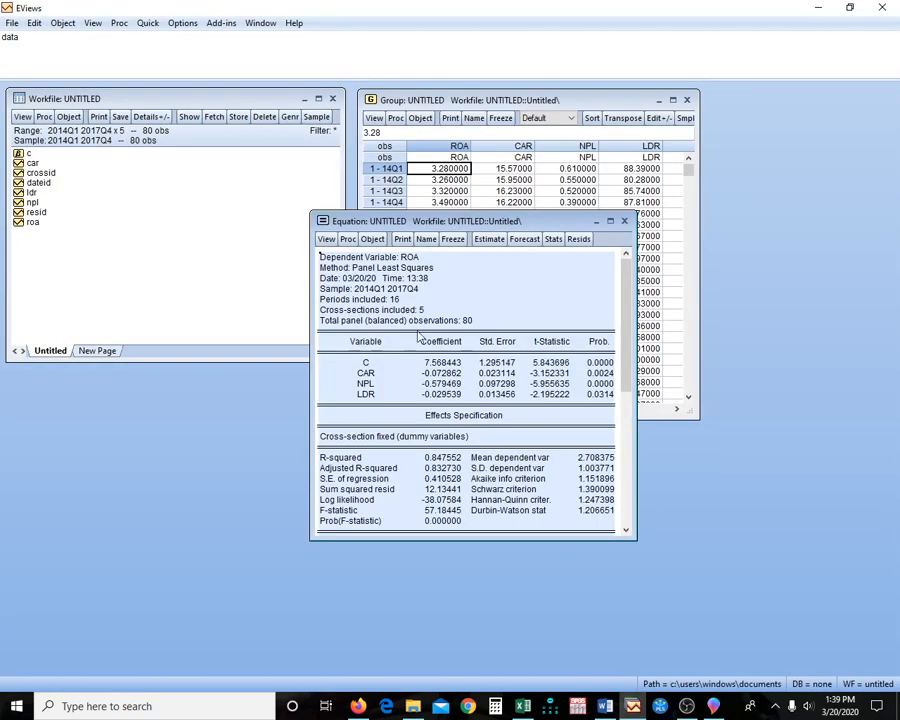
click(327, 240)
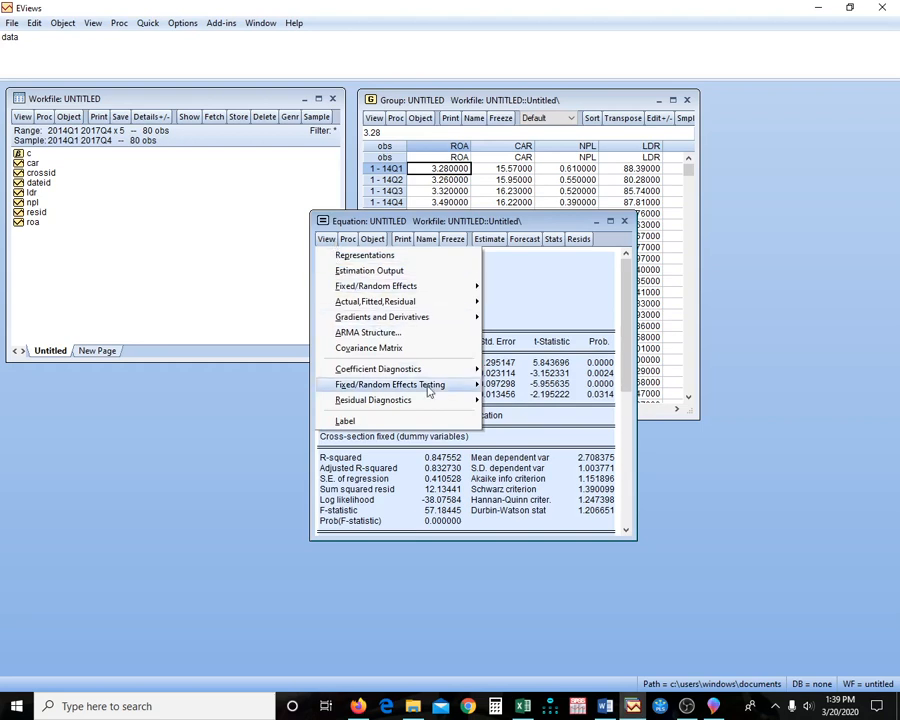
mouse_move(442, 400)
click(565, 401)
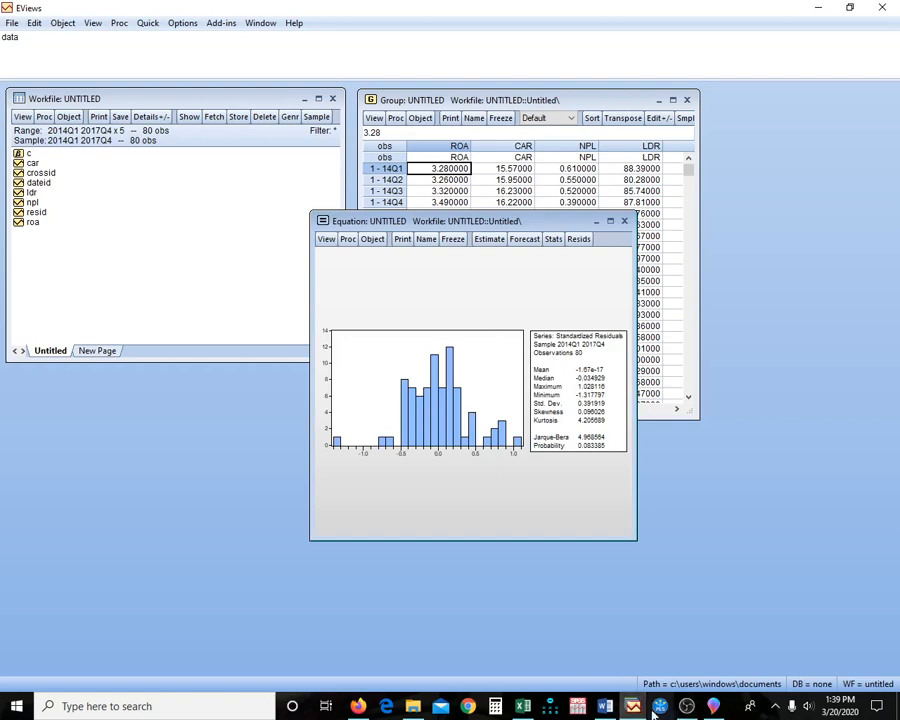
Switch to Paint 3D and paste the new screenshot of the EViews normality test over the previous one
click(719, 708)
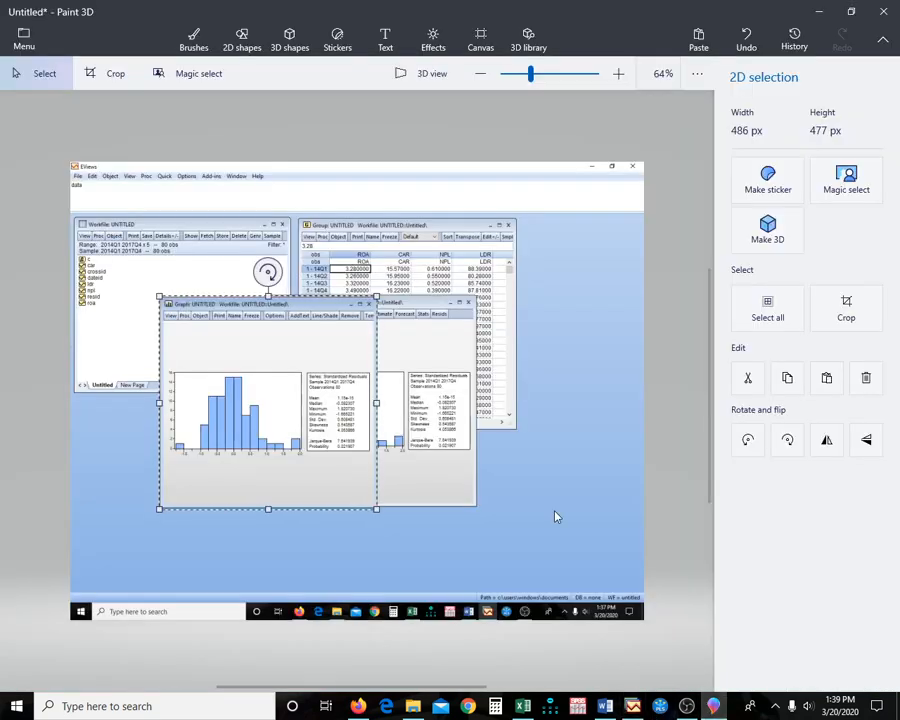
click(490, 453)
key(ctrl+v)
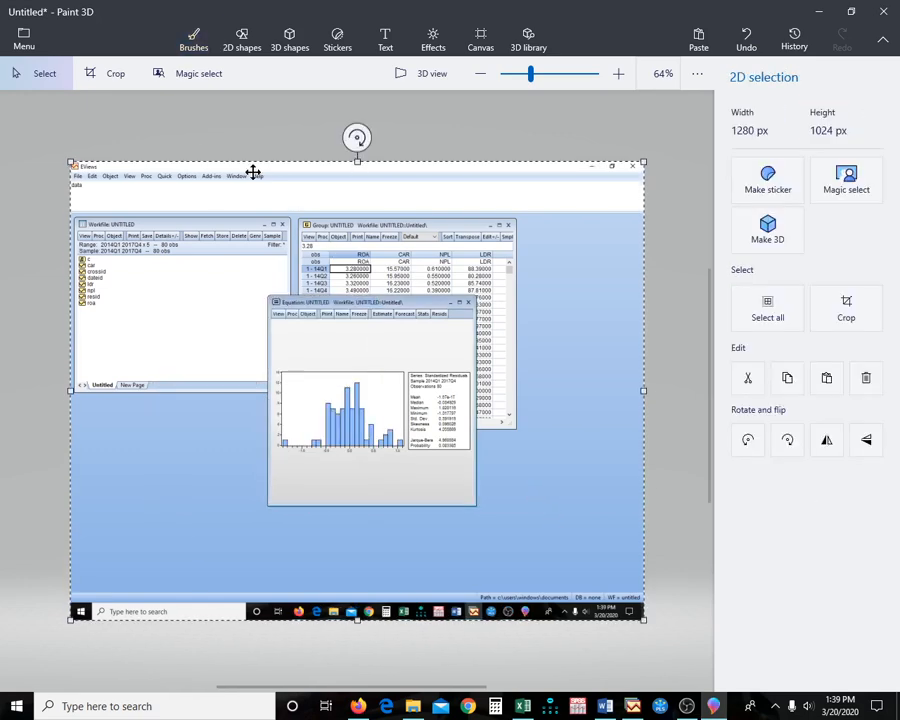
Copy only the Equation window with the histogram from the Paint 3D screenshot and paste it into Word below the fixed effects output
click(98, 82)
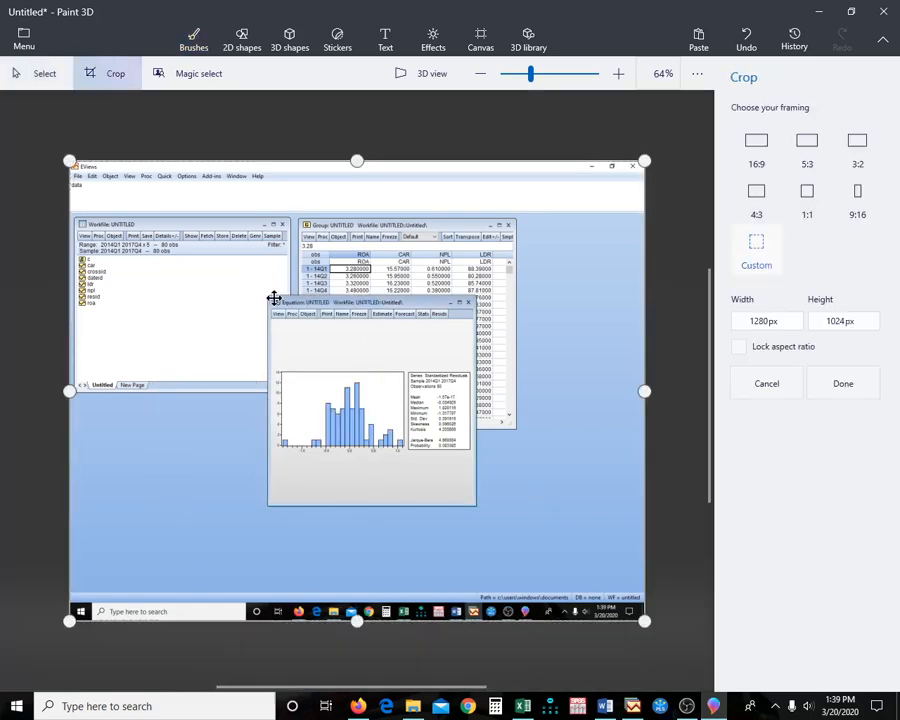
key(Escape)
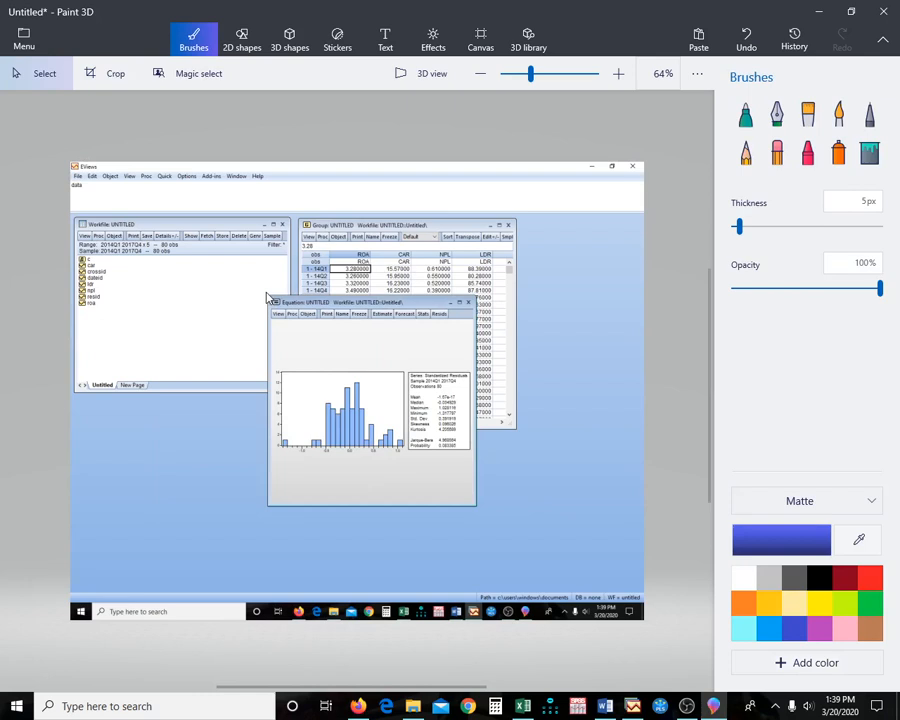
drag(268, 300, 479, 510)
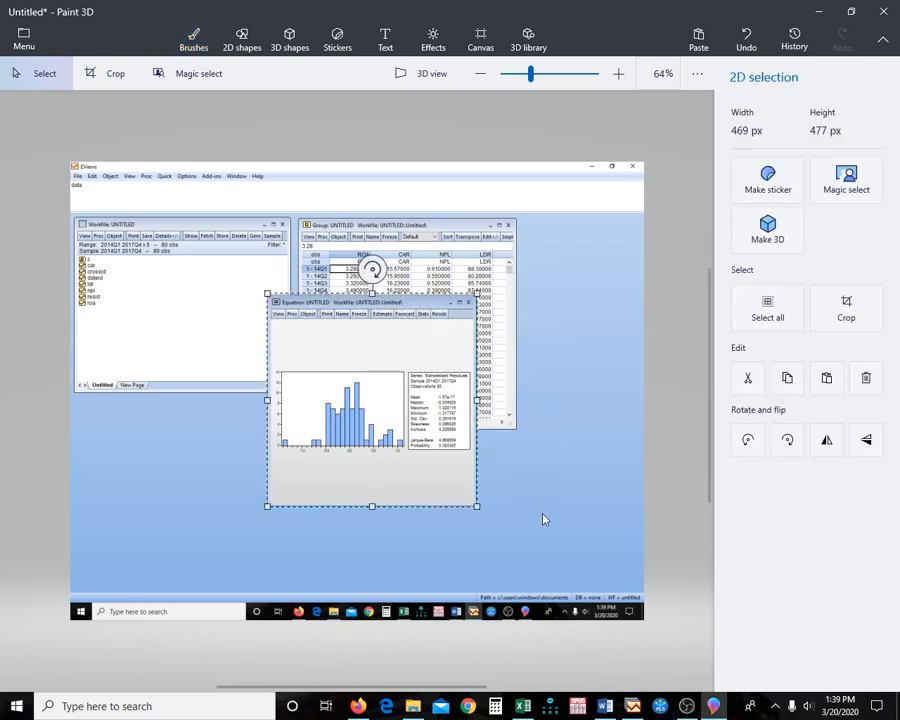
click(605, 706)
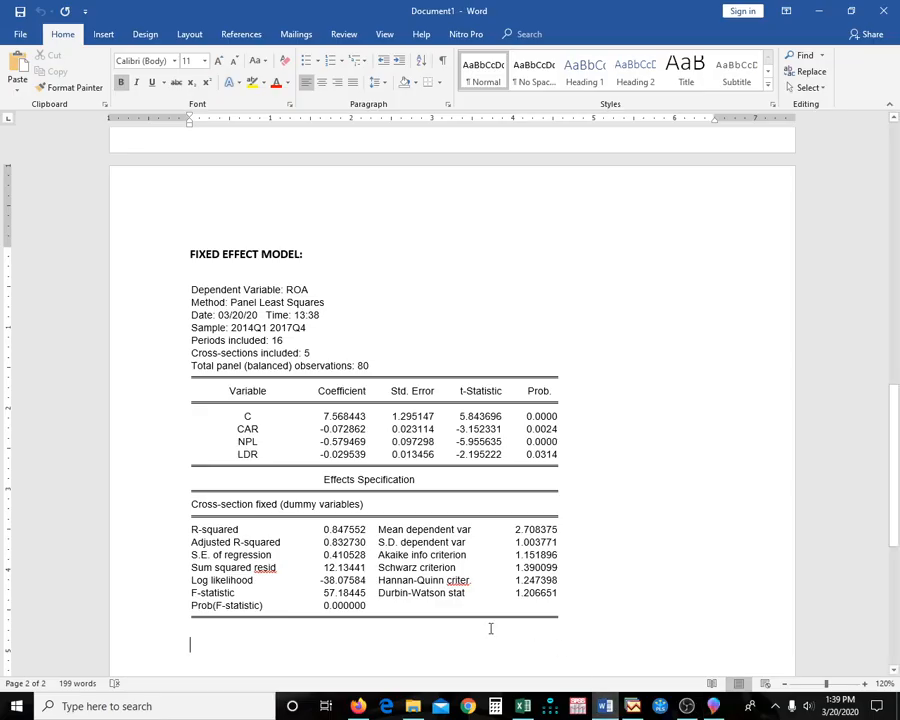
key(ctrl+v)
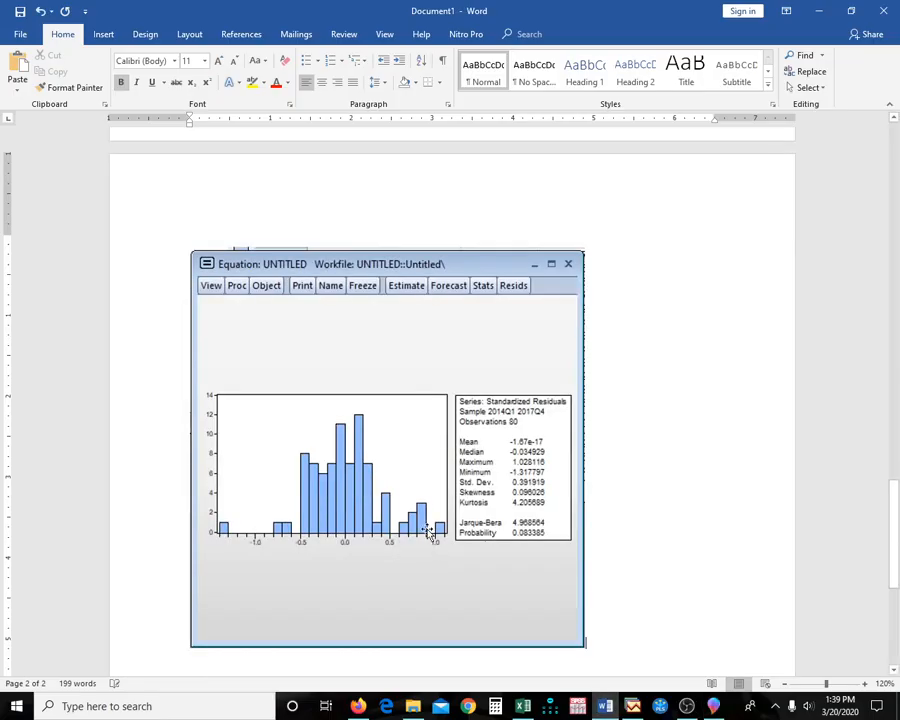
Shrink the pasted normality test picture to about 3.9 inches wide and continue on a new line after it
click(572, 267)
drag(585, 247, 462, 367)
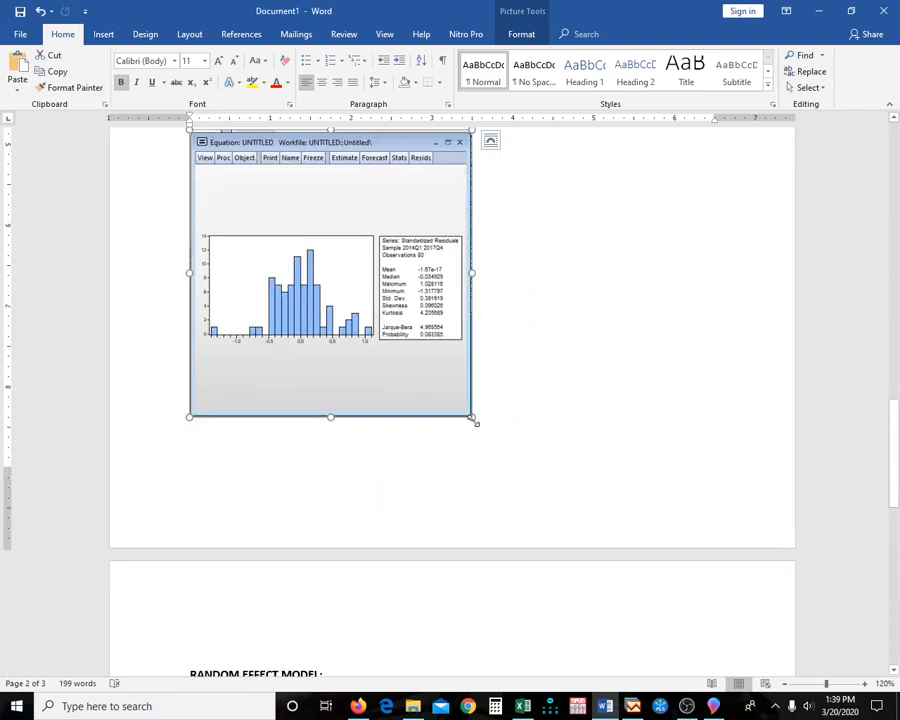
drag(474, 421, 496, 431)
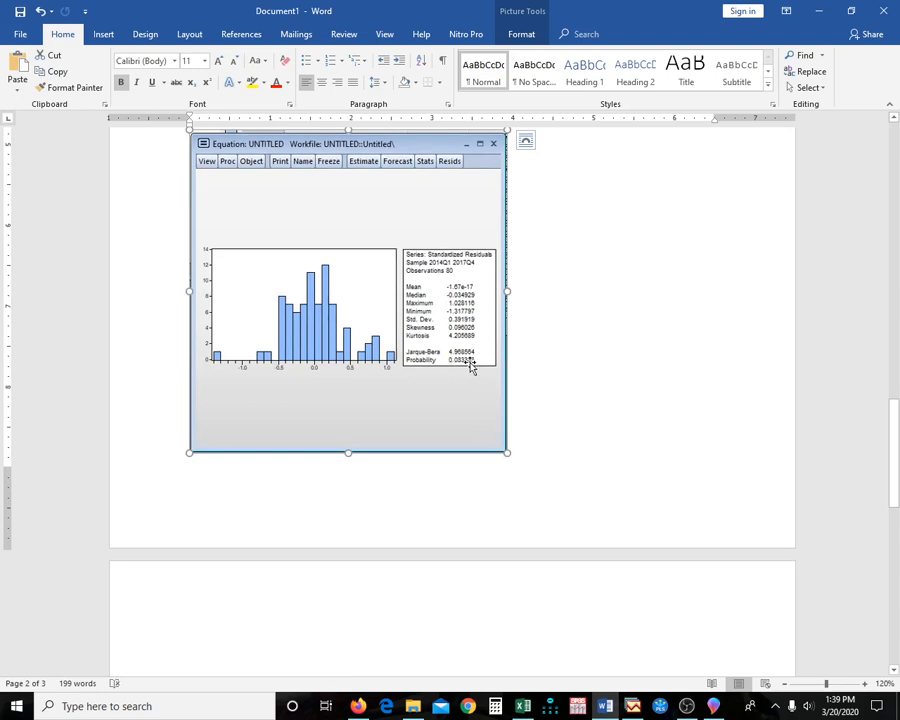
click(587, 395)
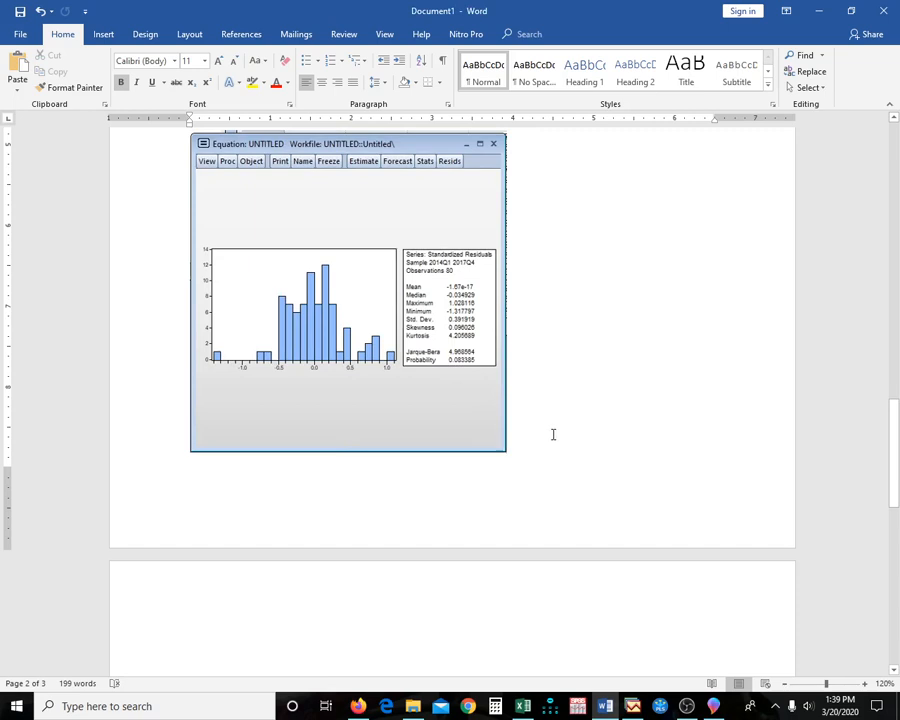
key(Return)
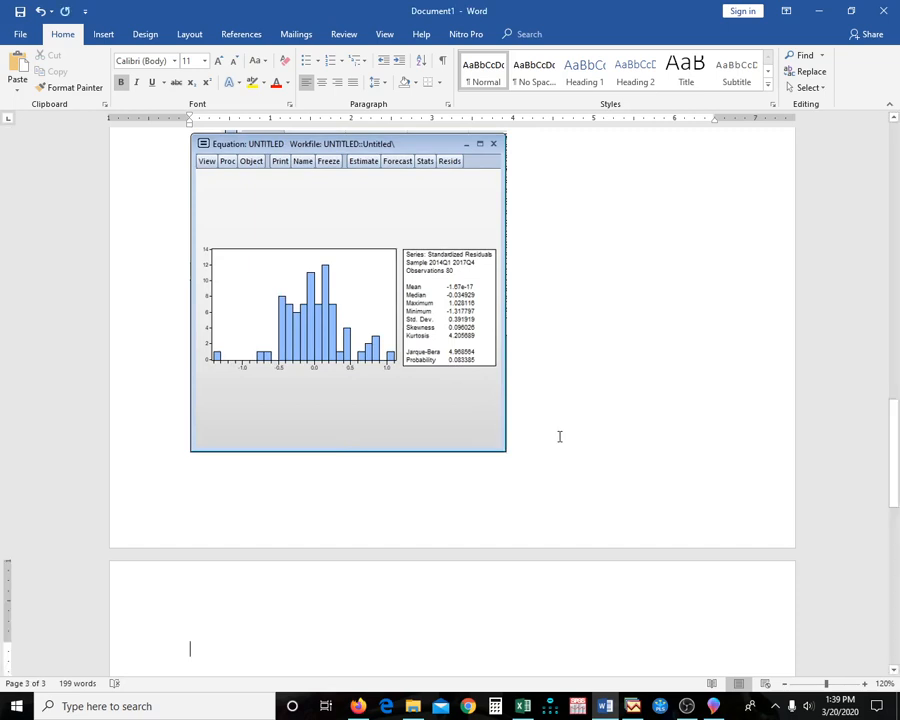
Switch to EViews and run the Redundant Fixed Effects - Likelihood Ratio test on the fixed effects equation
scroll(552, 438, down, 3)
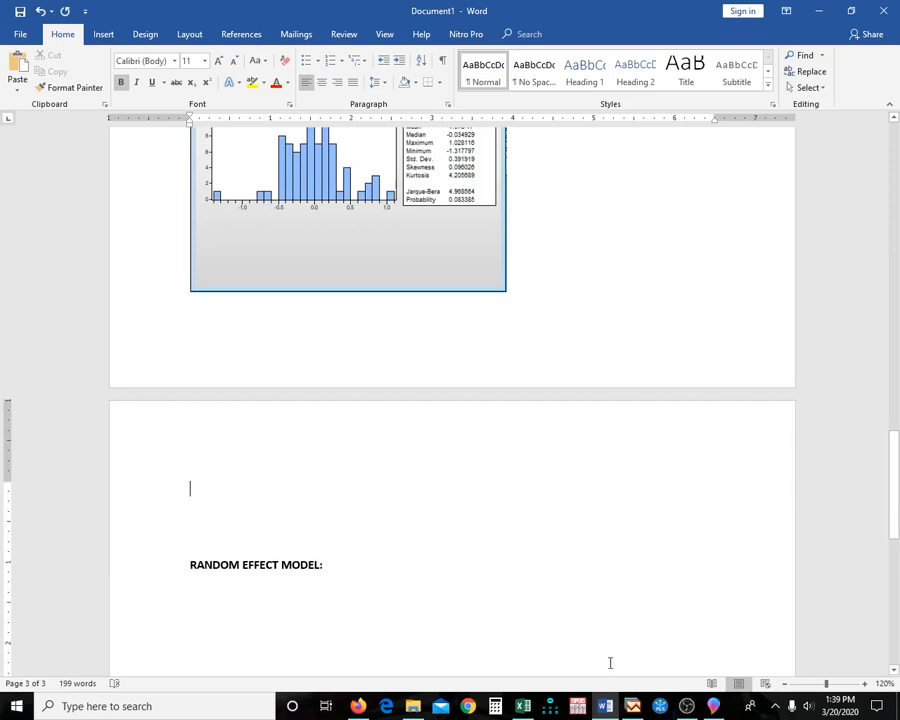
click(632, 706)
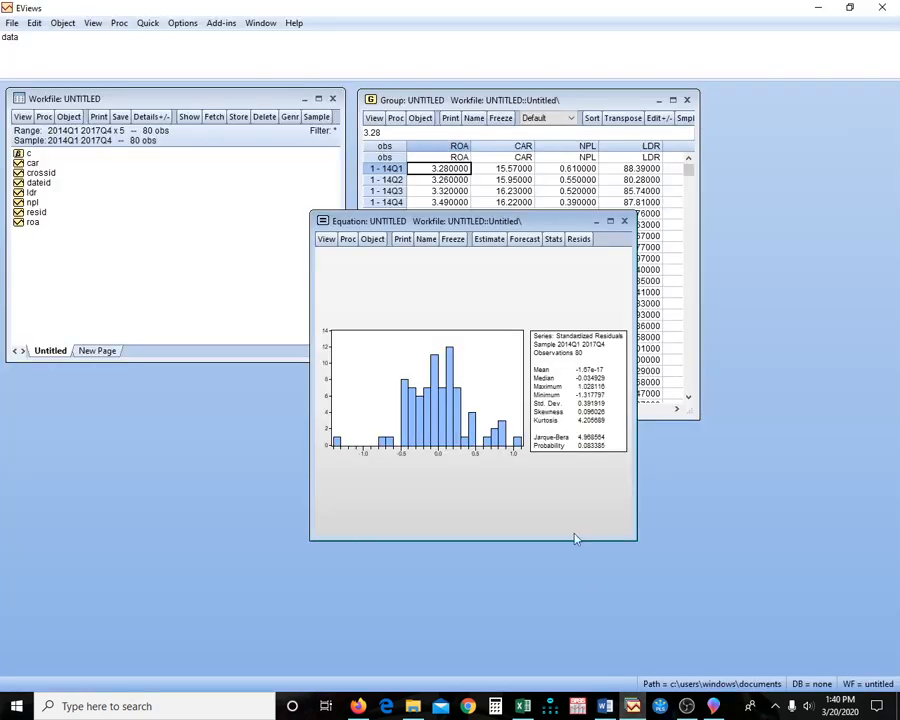
click(329, 242)
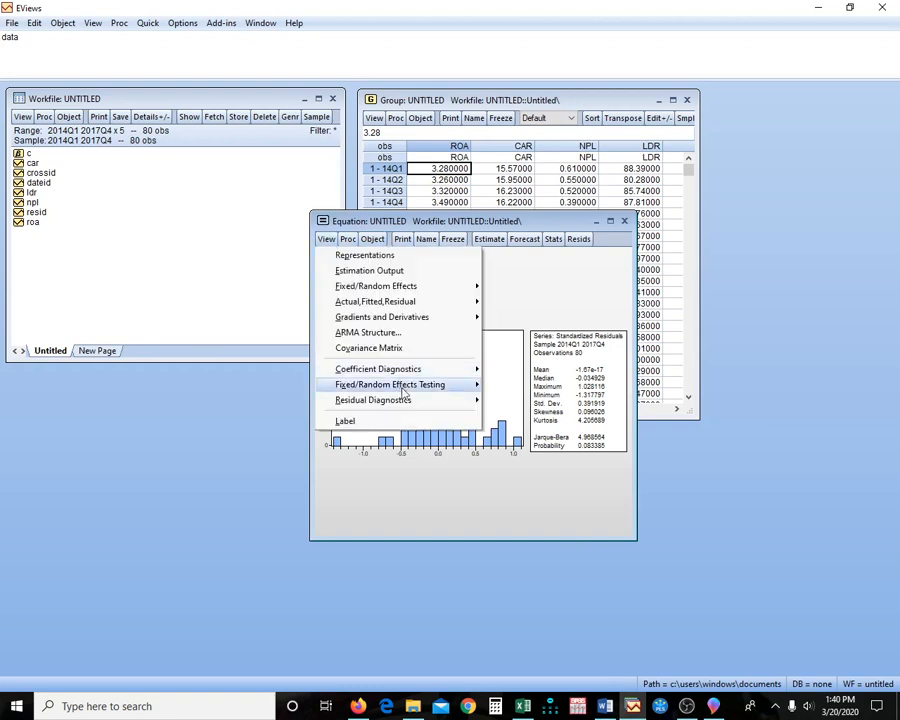
mouse_move(465, 386)
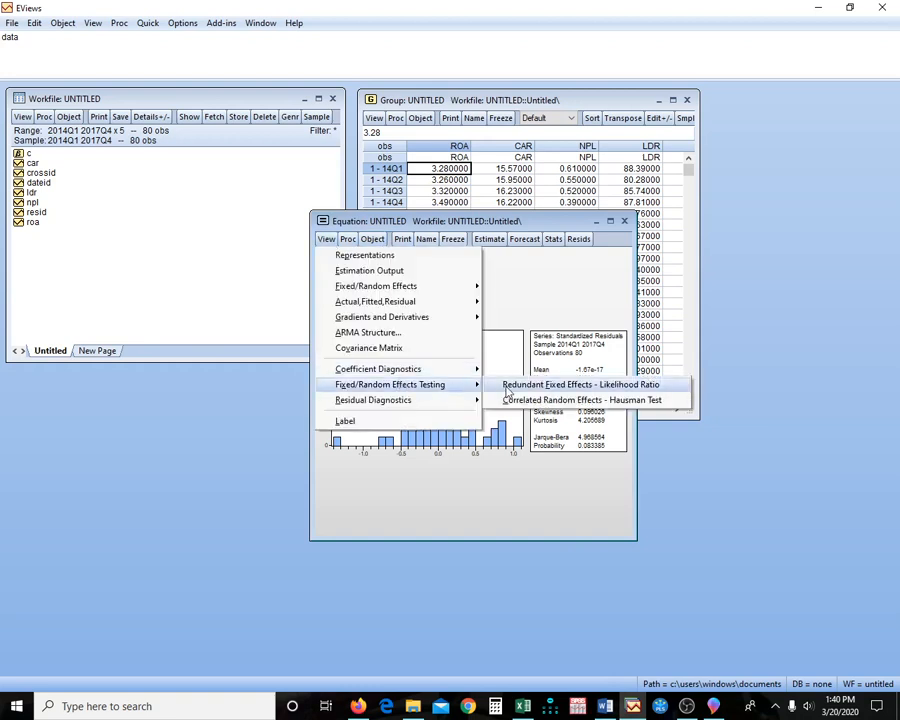
click(507, 389)
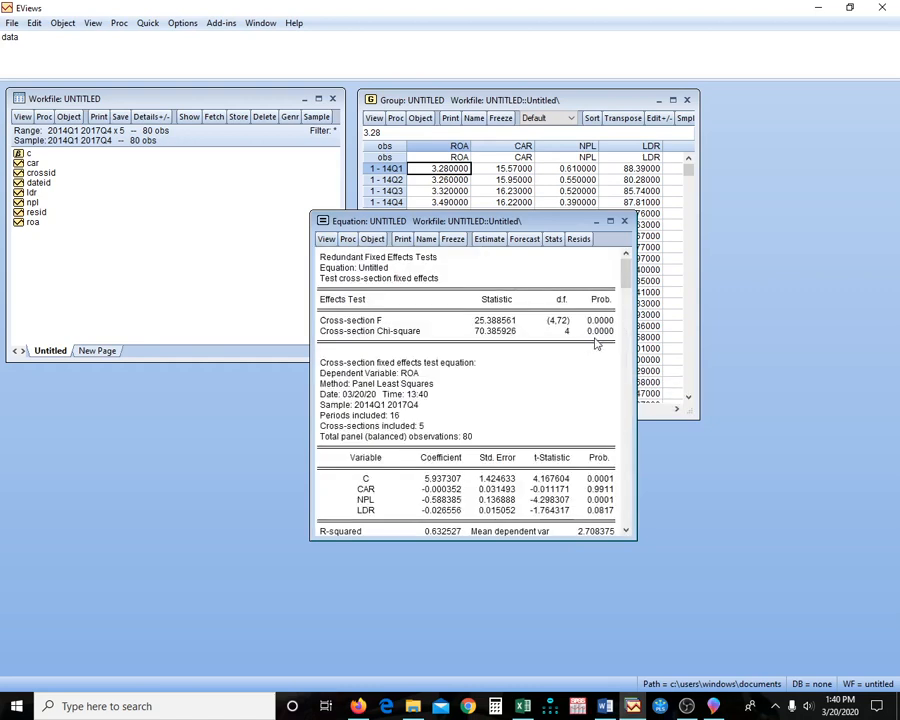
Copy the Redundant Fixed Effects Tests output with formatted numbers and paste it into Word above the "RANDOM EFFECT MODEL:" heading
drag(321, 257, 602, 505)
key(ctrl+c)
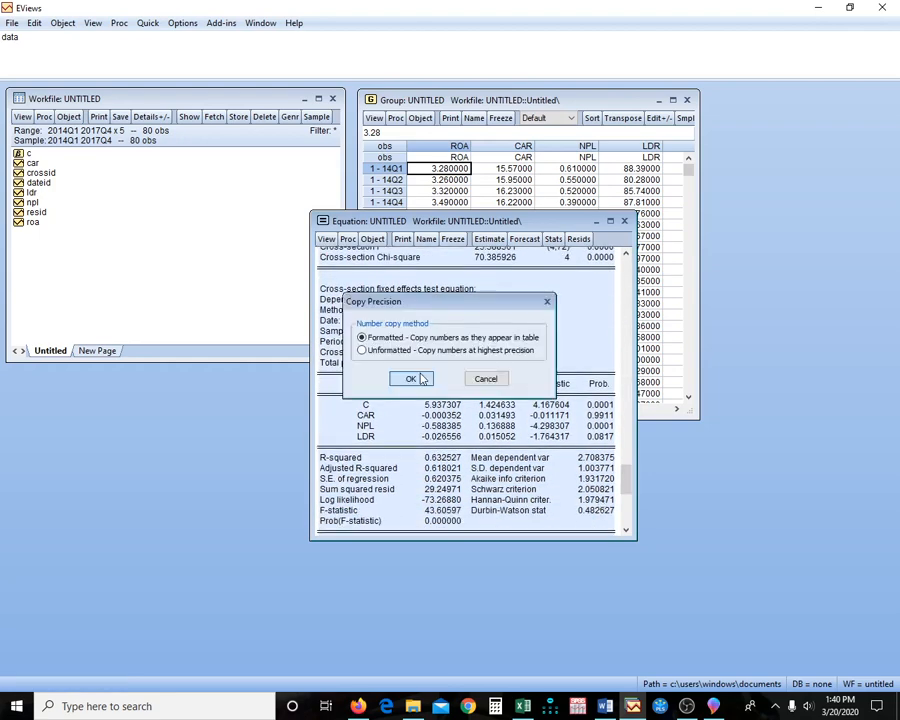
key(Return)
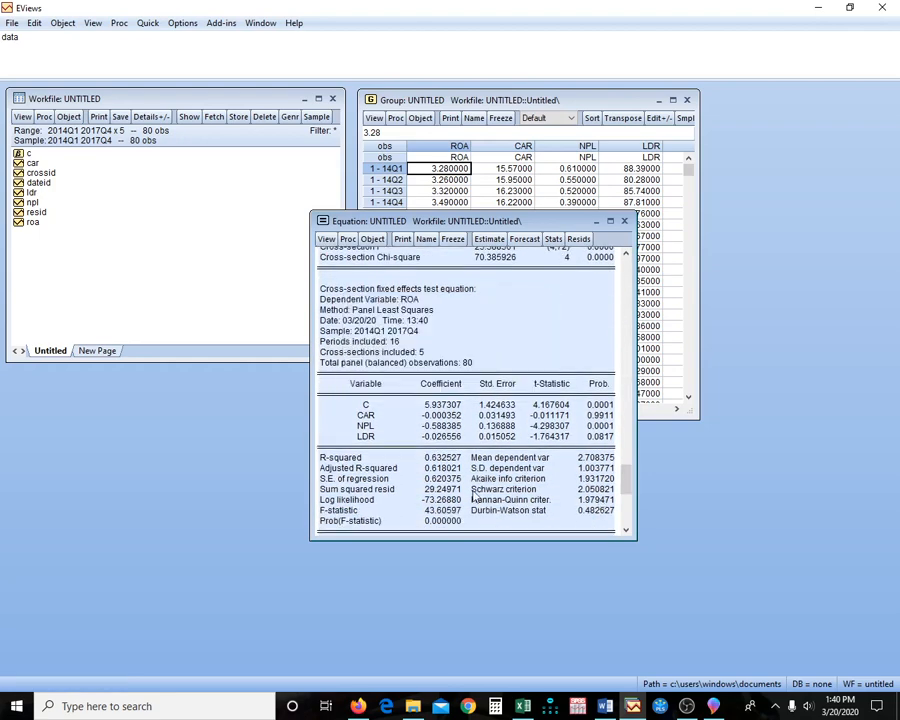
click(605, 708)
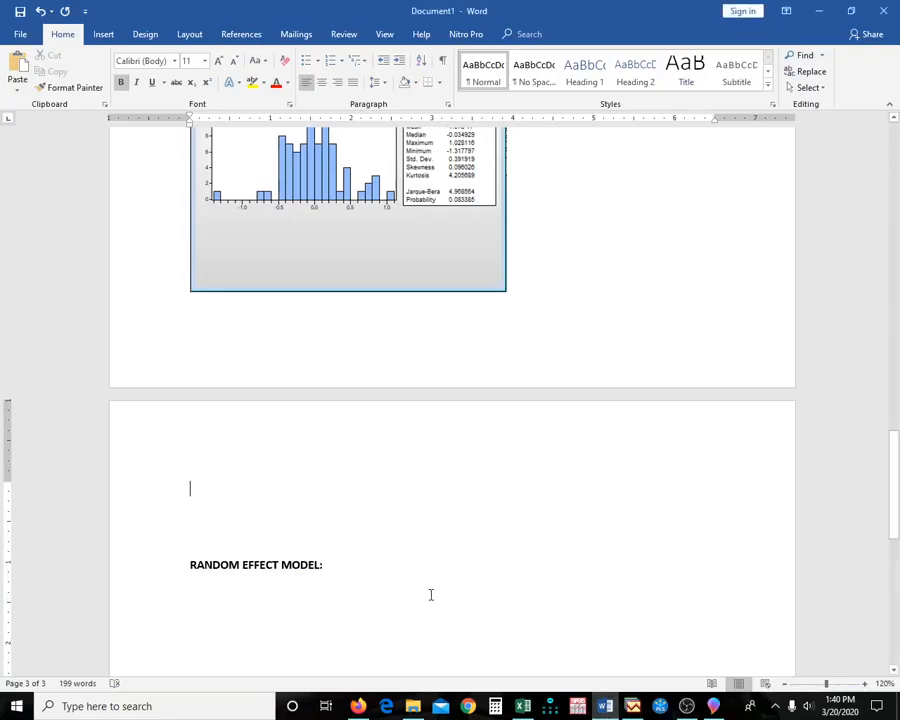
key(ctrl+v)
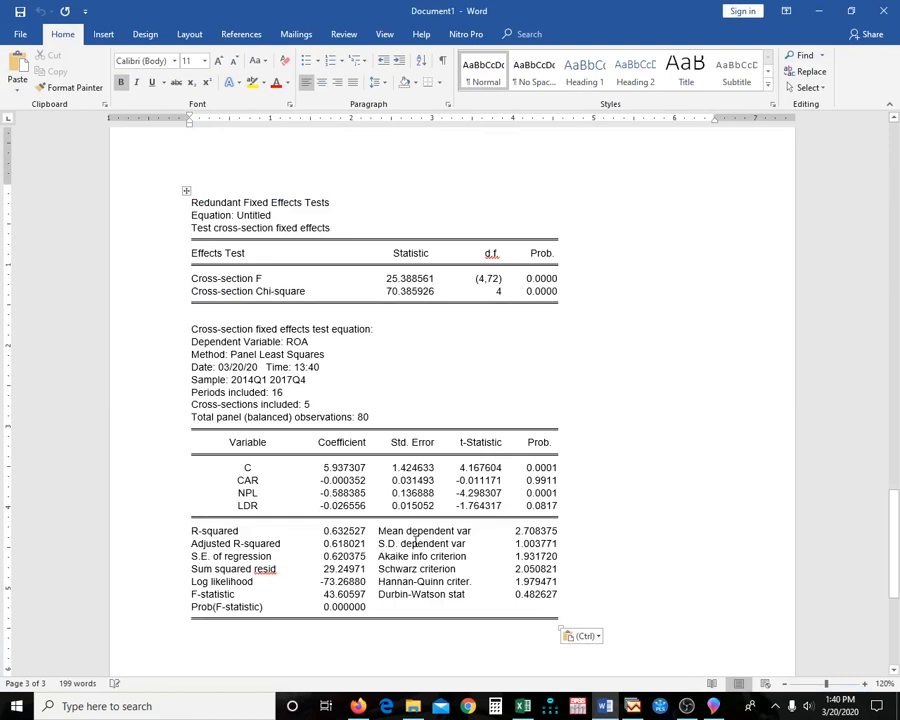
Remove the extra blank lines above the "RANDOM EFFECT MODEL:" heading and prepare an empty line beneath it
scroll(327, 376, down, 5)
key(Delete)
key(Delete)
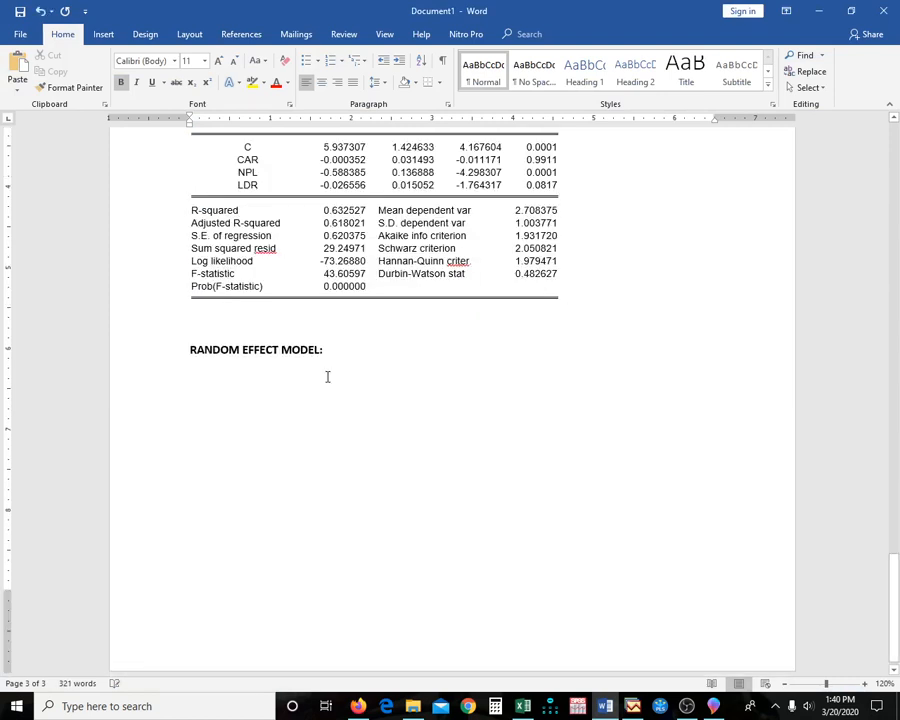
key(Return)
Switch to EViews and re-estimate the ROA equation with cross-section effects set to Random
click(633, 707)
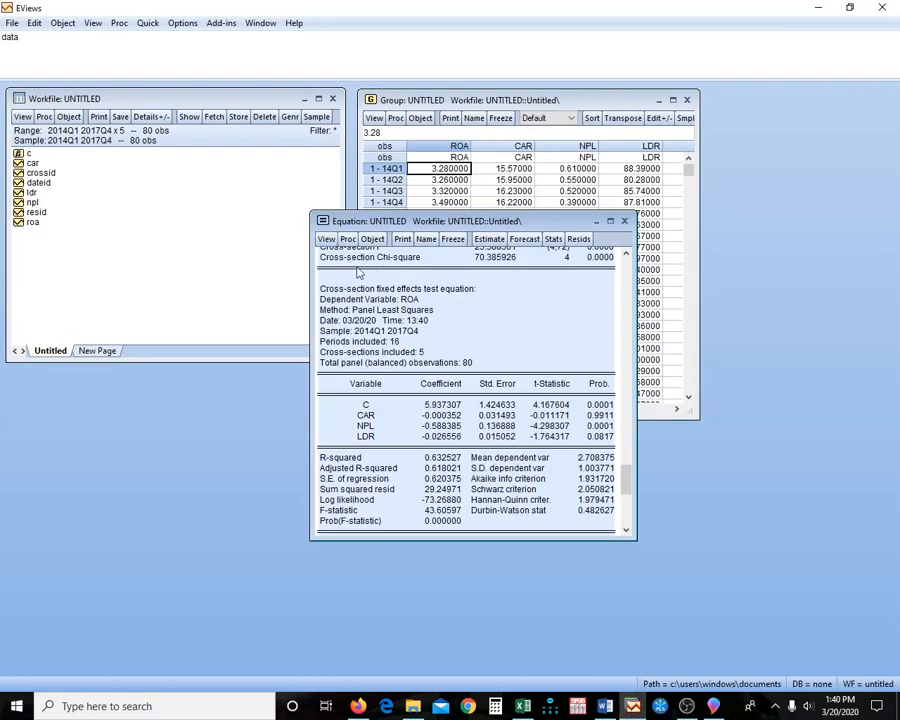
click(326, 239)
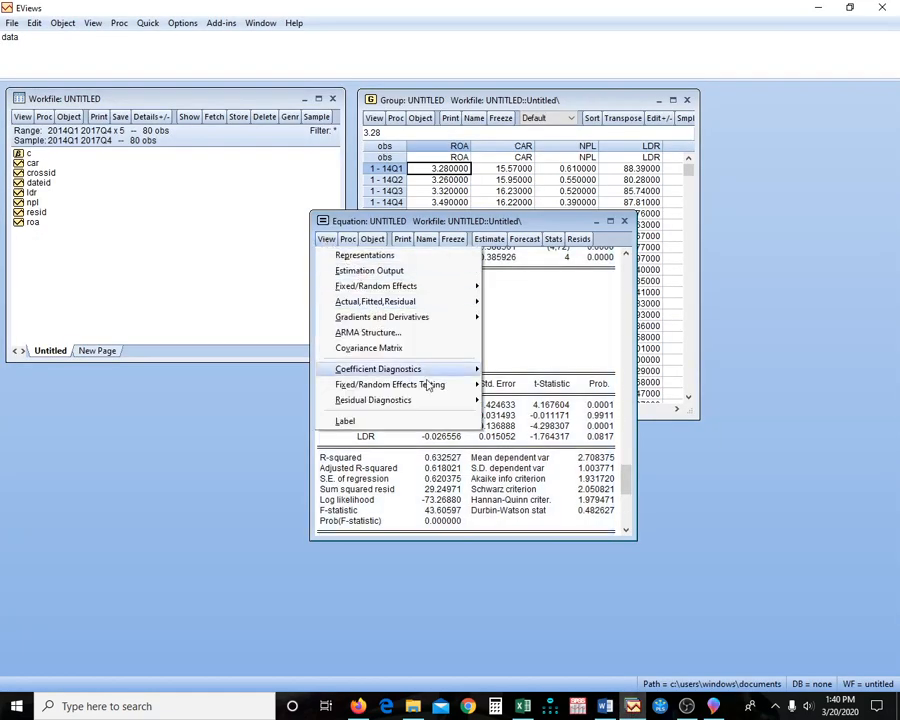
mouse_move(427, 386)
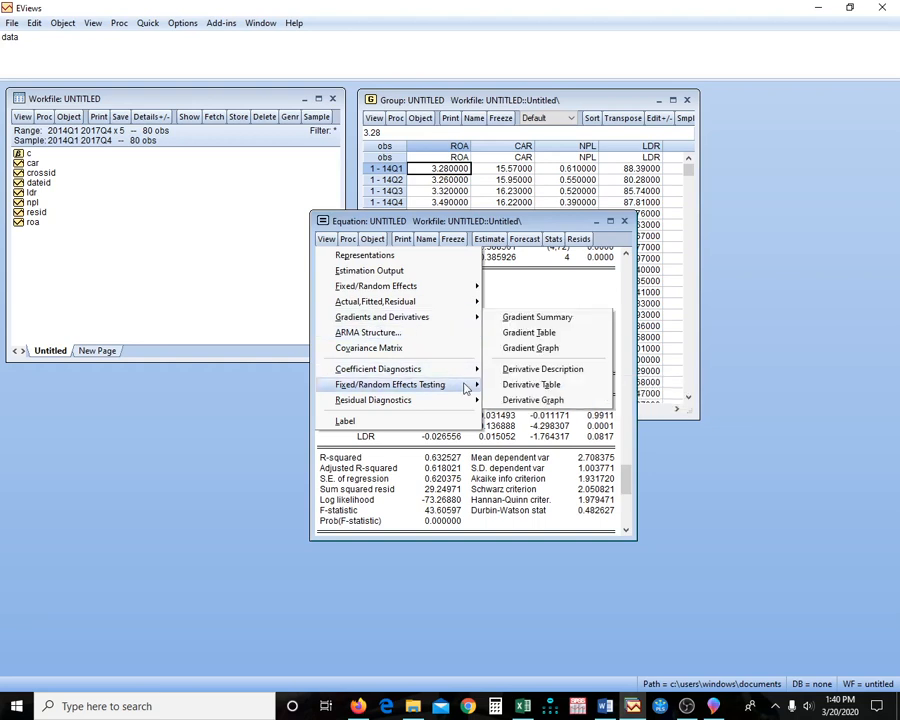
mouse_move(465, 400)
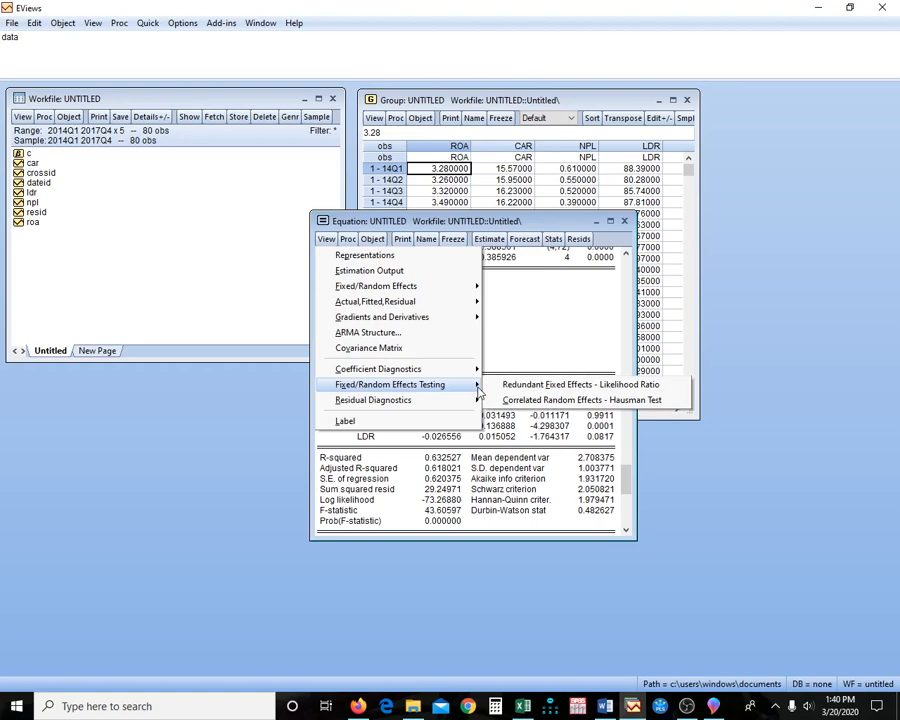
click(478, 242)
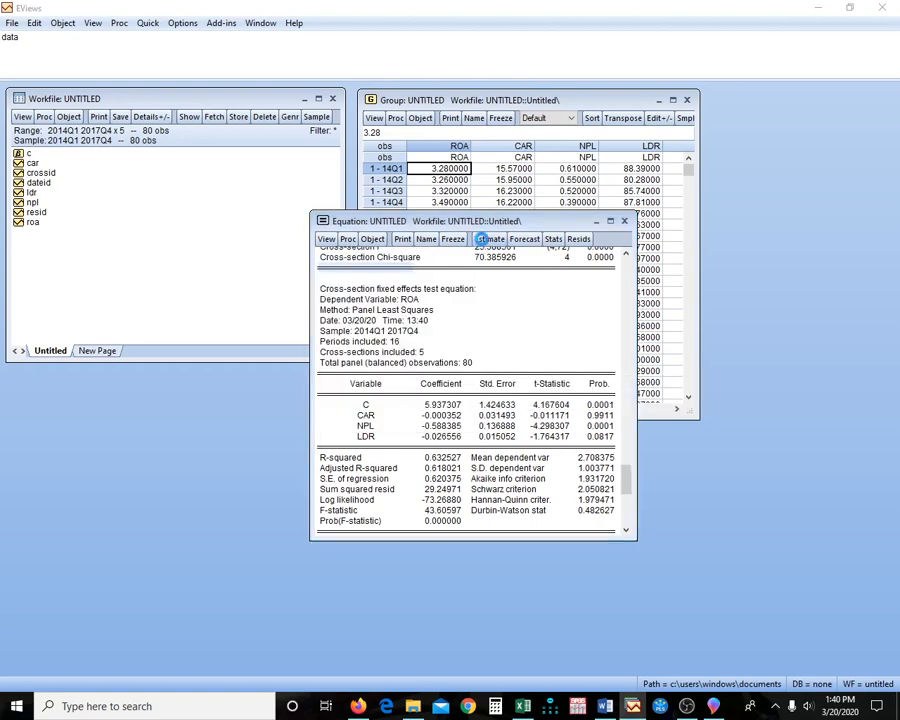
click(484, 241)
click(398, 271)
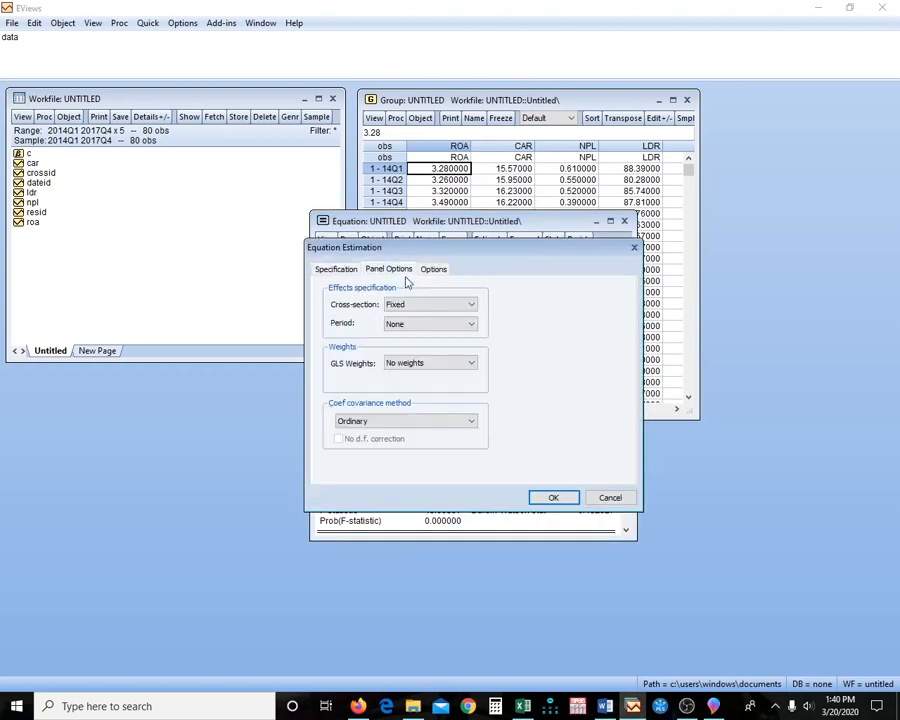
click(418, 311)
click(418, 335)
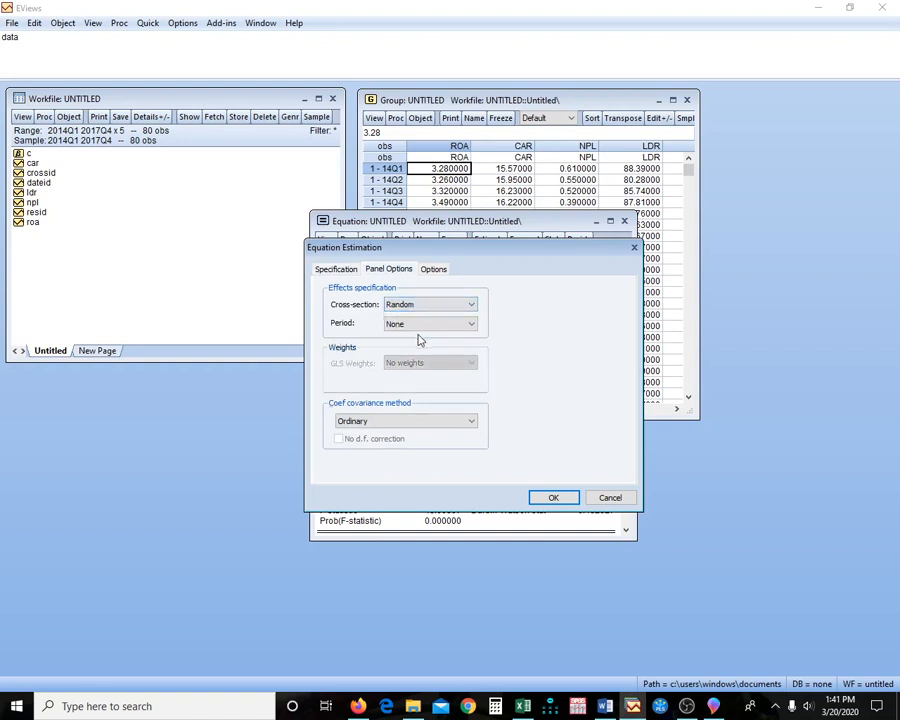
click(551, 497)
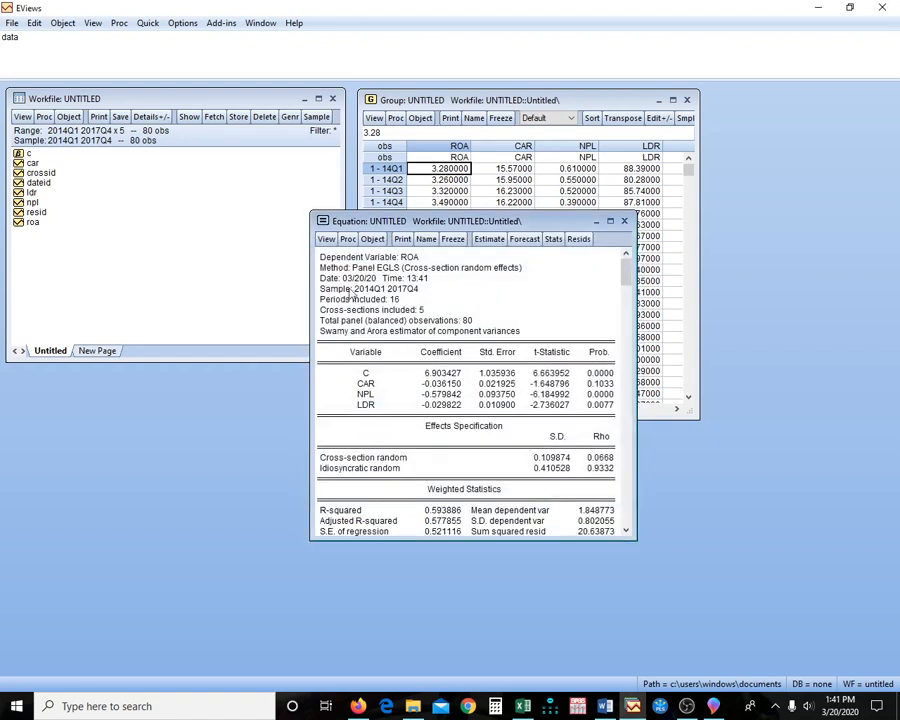
Copy the random effects output with formatted numbers and paste it into Word under the "RANDOM EFFECT MODEL:" heading
drag(322, 257, 612, 563)
key(ctrl+c)
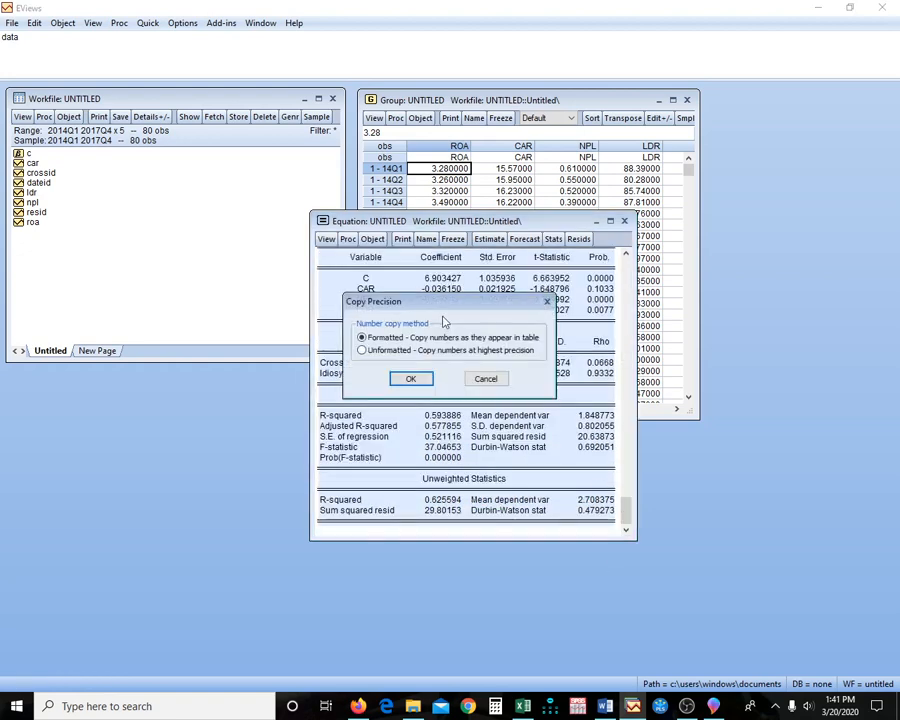
click(412, 379)
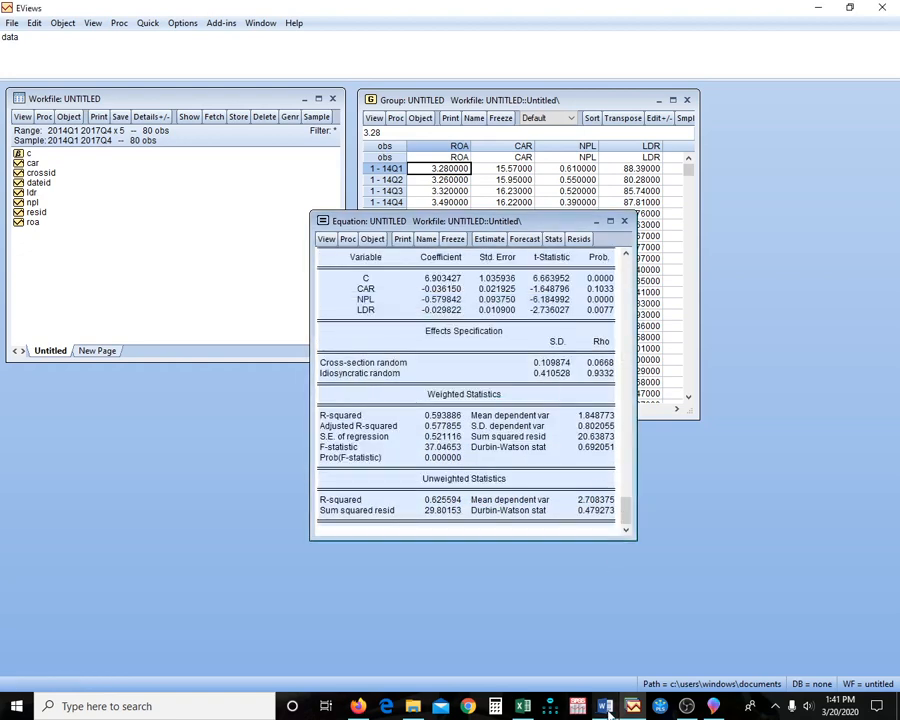
key(alt+Tab)
key(ctrl+v)
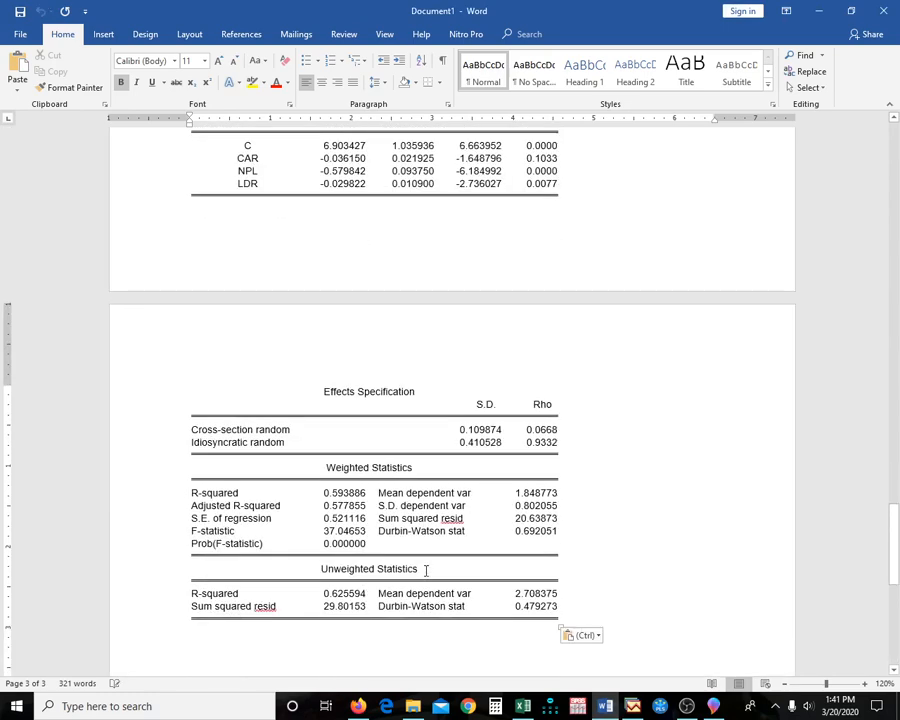
Insert blank lines before the "RANDOM EFFECT MODEL:" heading so it starts at the top of the next page
scroll(586, 438, up, 4)
scroll(373, 336, up, 1)
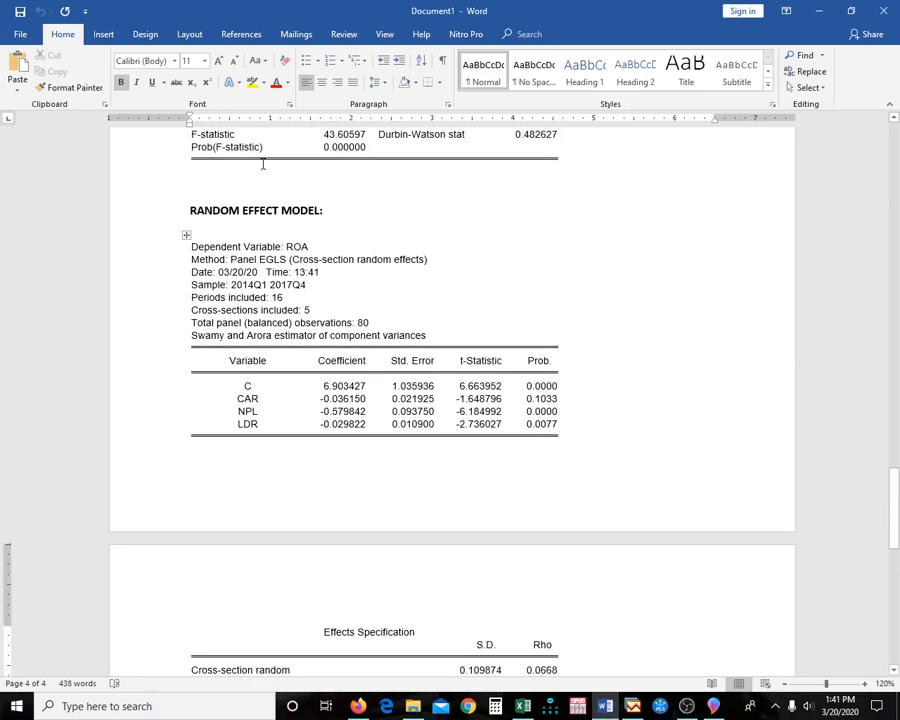
click(246, 182)
key(Return)
key(Return)
key(Return)
key(Return)
key(Return)
key(Return)
key(Return)
key(Return)
key(Return)
key(Return)
key(Return)
key(Return)
key(Return)
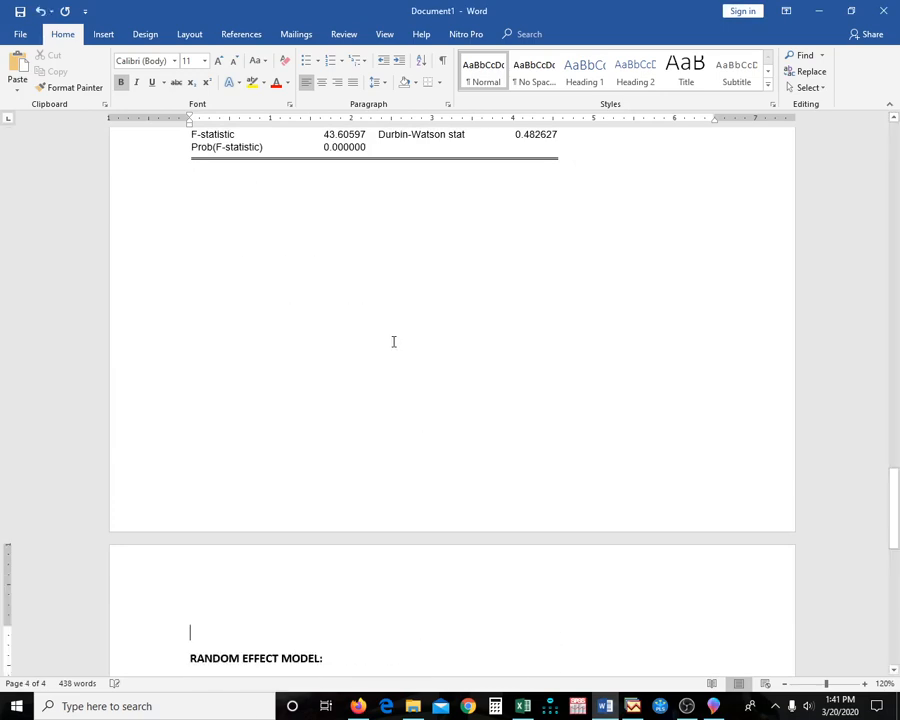
key(Delete)
Check the random effects output on its new page and place the insertion point on the empty line below it
scroll(390, 338, down, 5)
scroll(399, 423, down, 3)
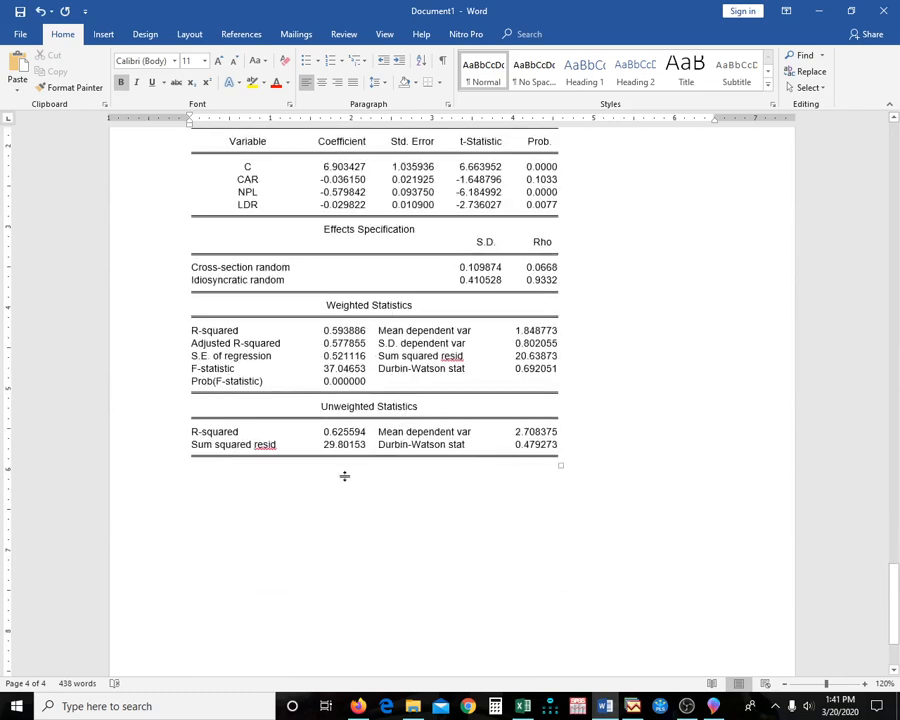
click(266, 490)
scroll(310, 510, up, 3)
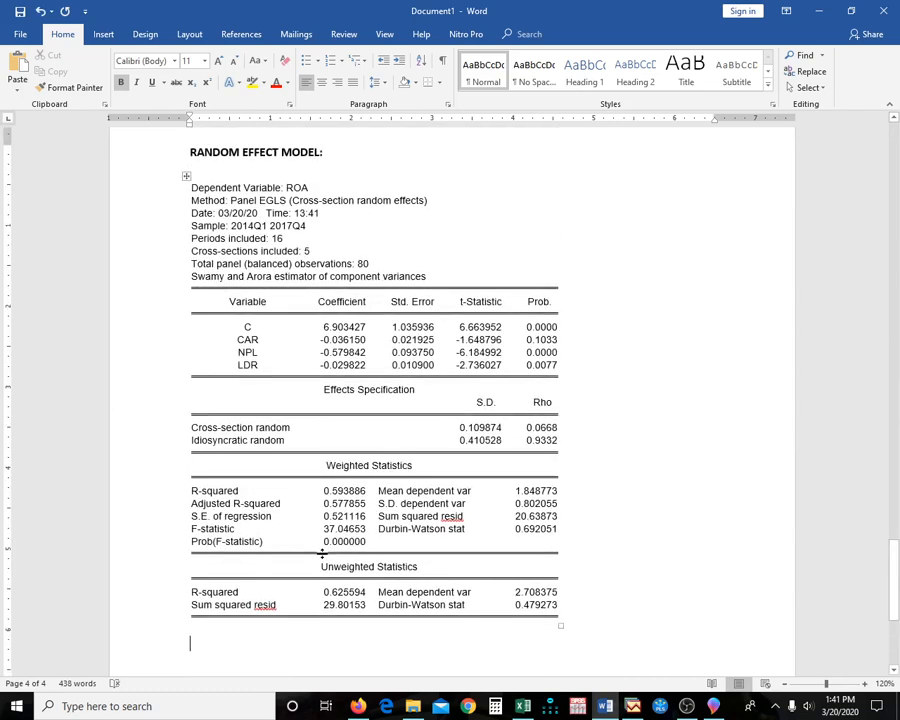
scroll(324, 552, down, 3)
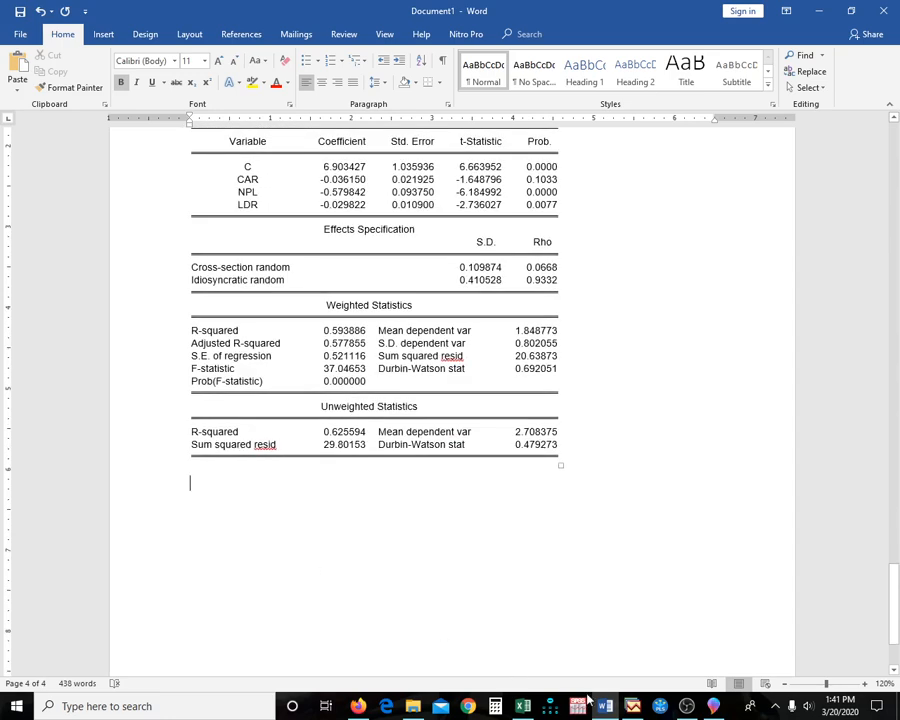
Switch to EViews and run the histogram normality test on the residuals of the random effects equation
key(alt+Tab)
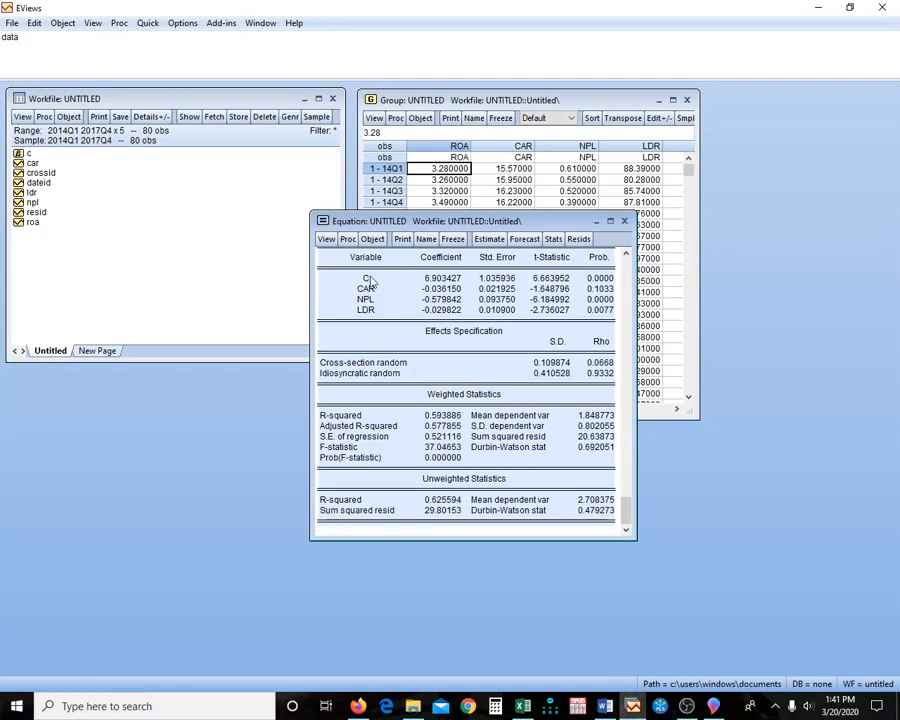
scroll(452, 388, up, 1)
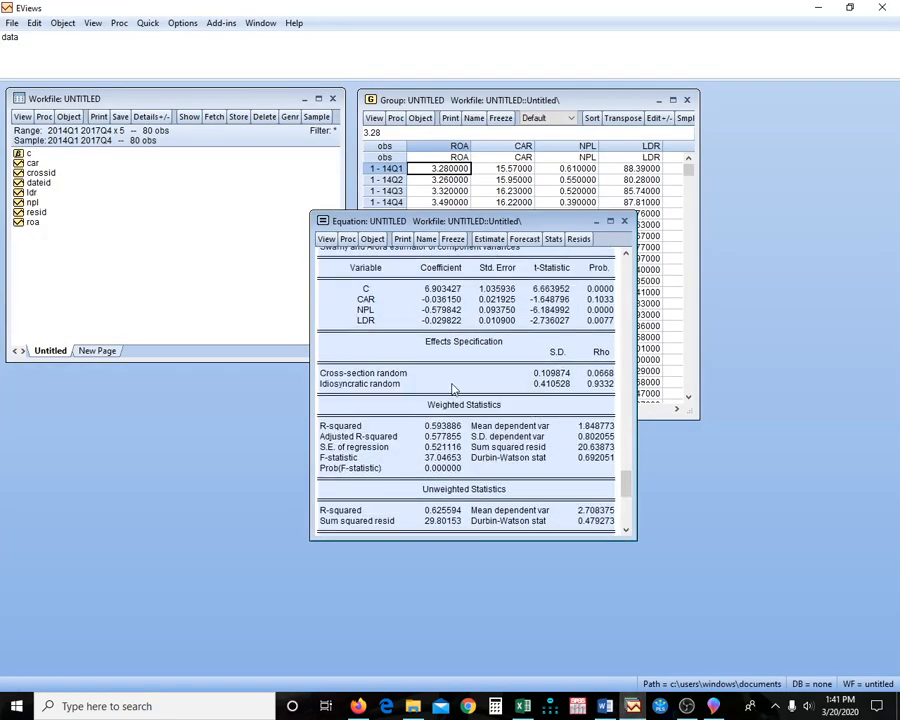
click(326, 239)
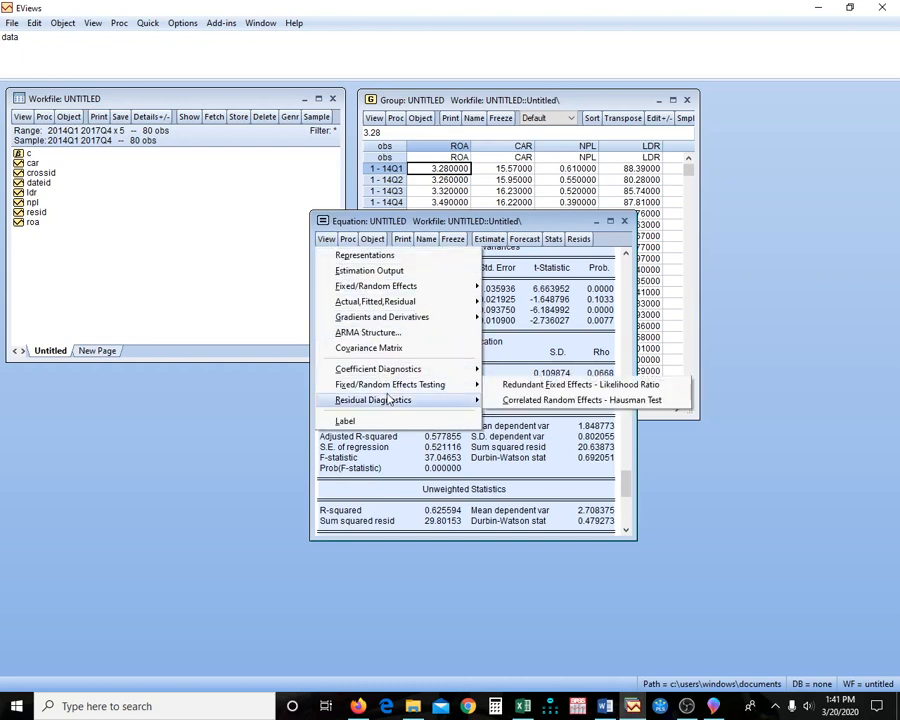
mouse_move(428, 401)
click(498, 404)
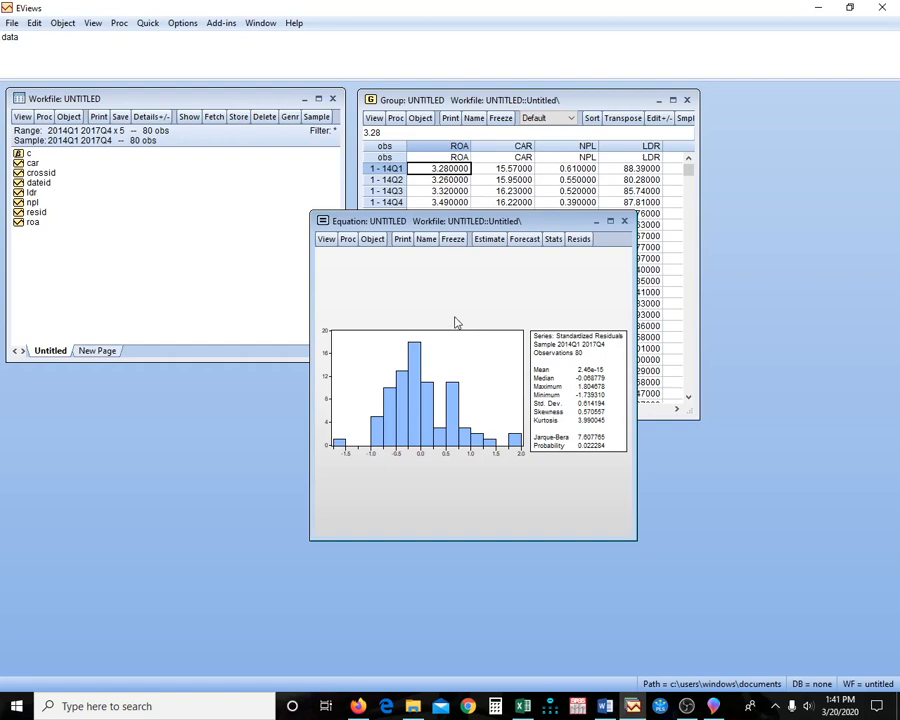
Paste the screenshot of the residual histogram into Paint 3D and select only the equation window area
click(713, 706)
click(150, 198)
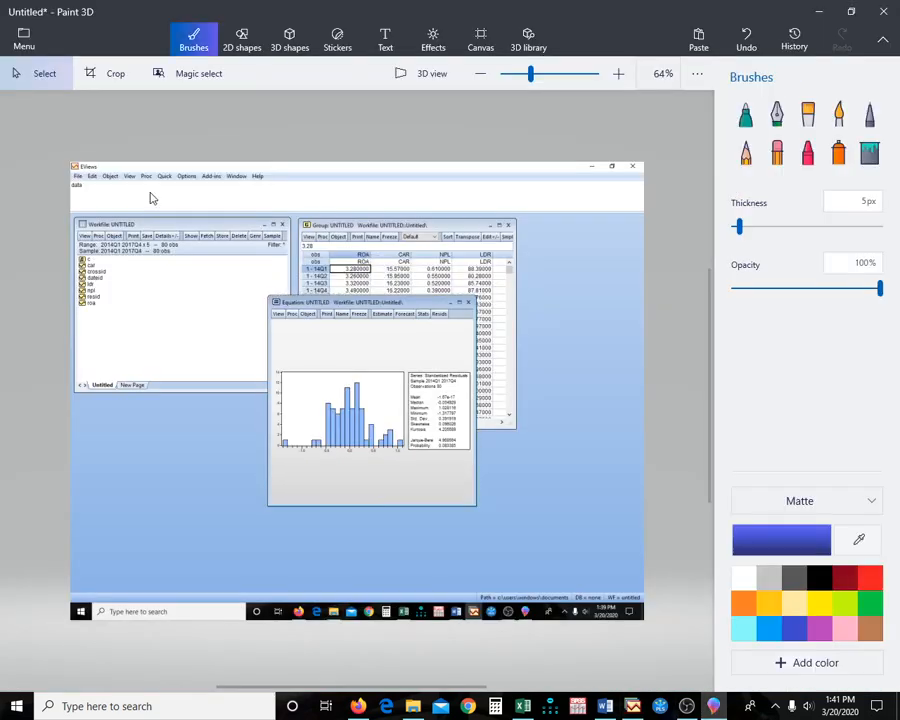
key(ctrl+v)
click(116, 79)
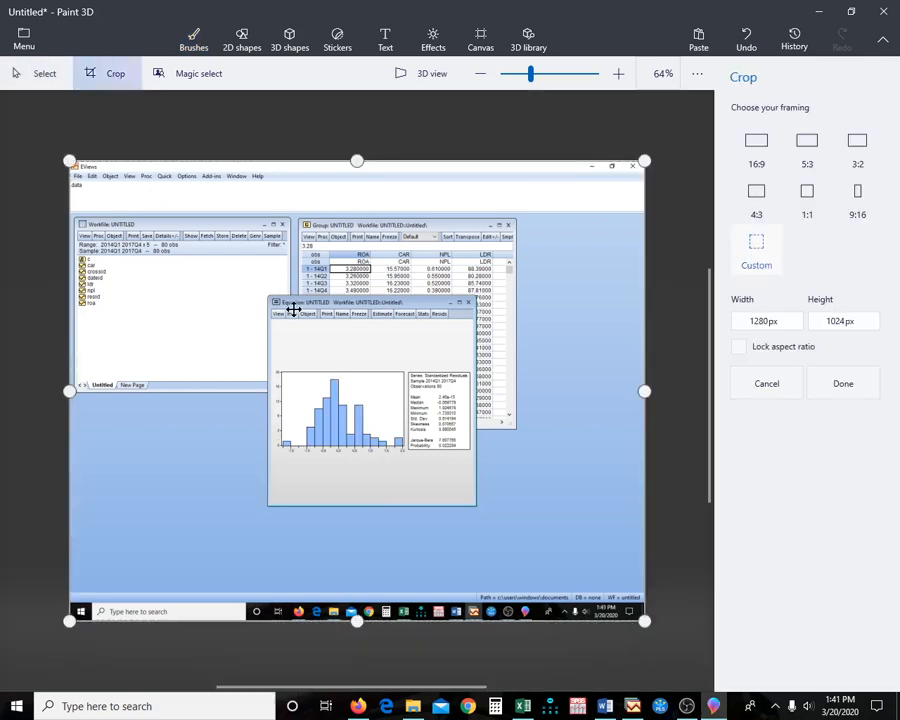
click(292, 309)
drag(268, 295, 477, 508)
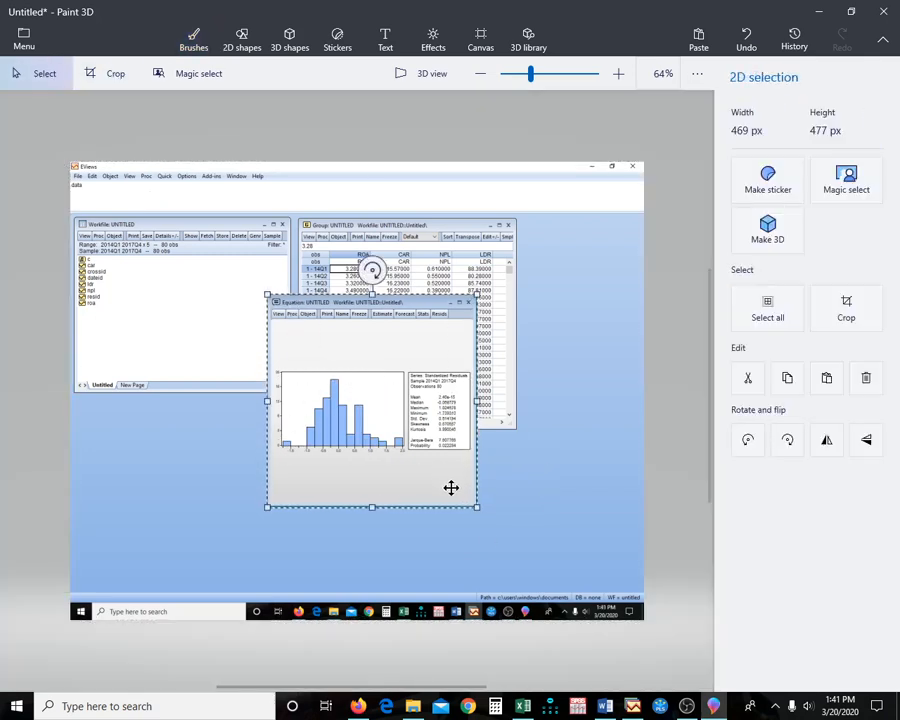
Paste the histogram picture into Word below the random effects output and shrink it to about 3 inches wide
key(alt+Tab)
key(ctrl+v)
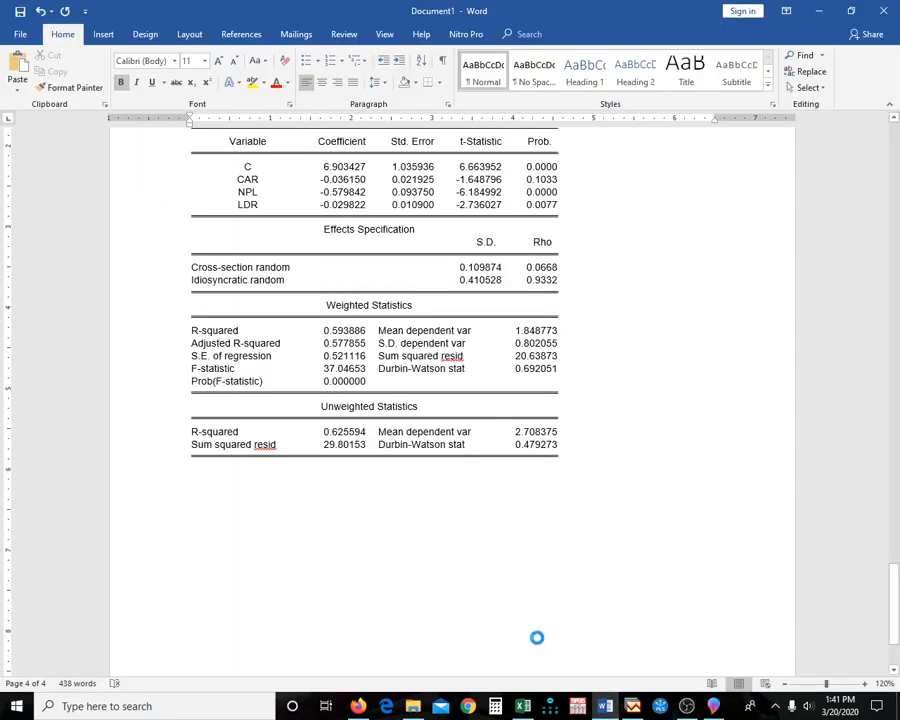
click(578, 645)
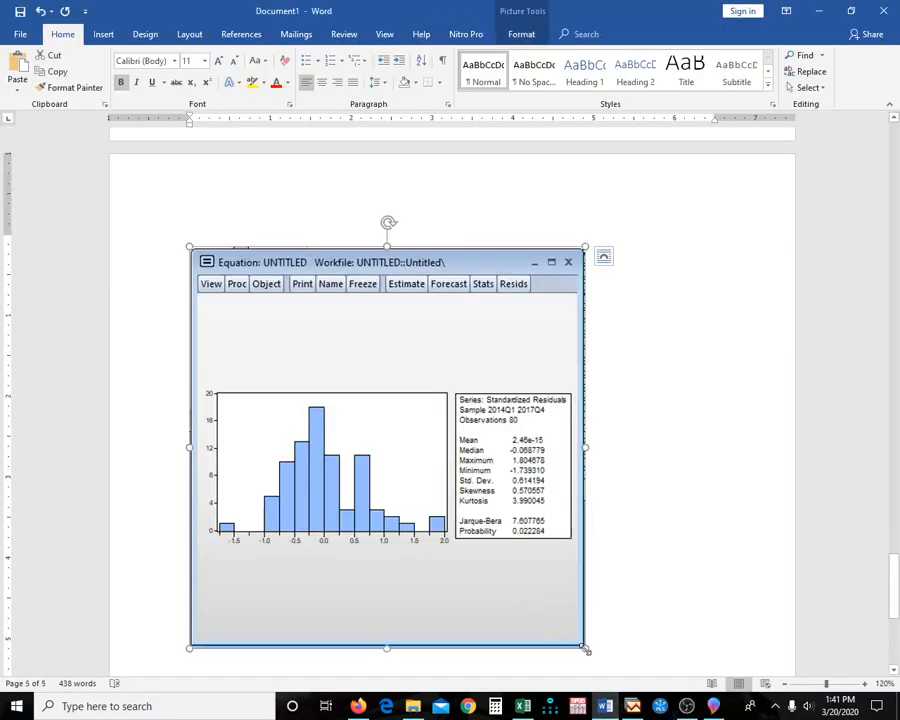
drag(586, 650, 487, 542)
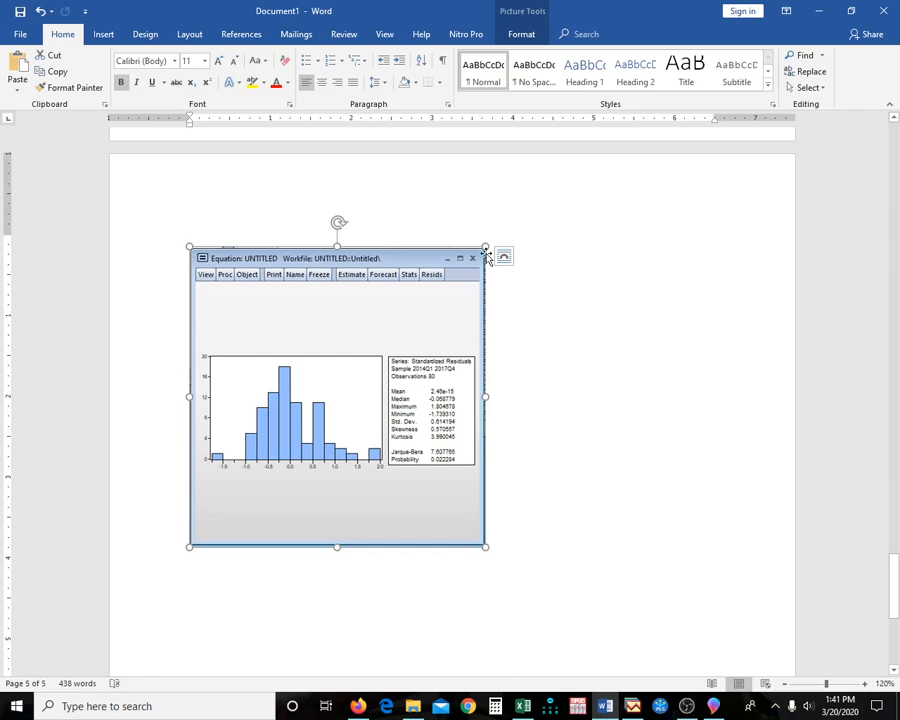
drag(485, 248, 459, 260)
scroll(530, 522, up, 6)
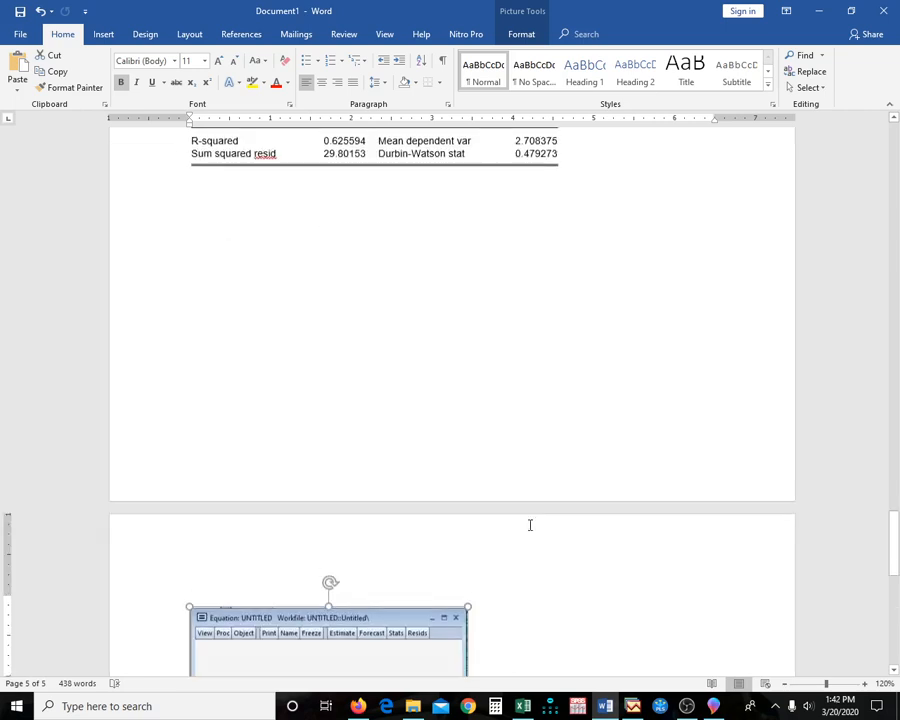
drag(463, 613, 435, 640)
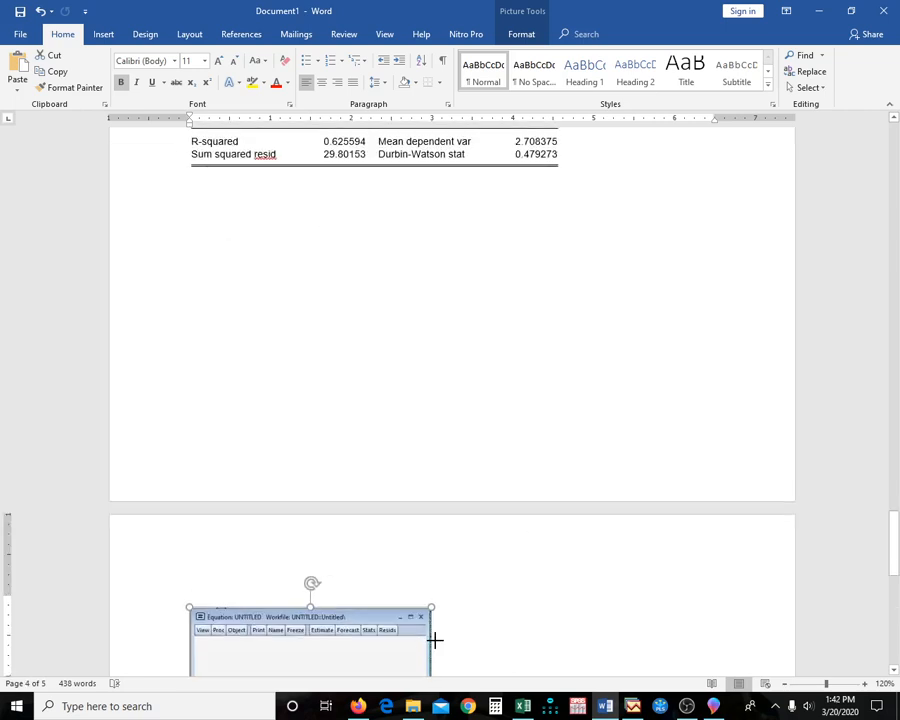
Shrink the histogram picture further to about 2.5 inches wide so it fits on the page with the random effects table
scroll(466, 593, down, 5)
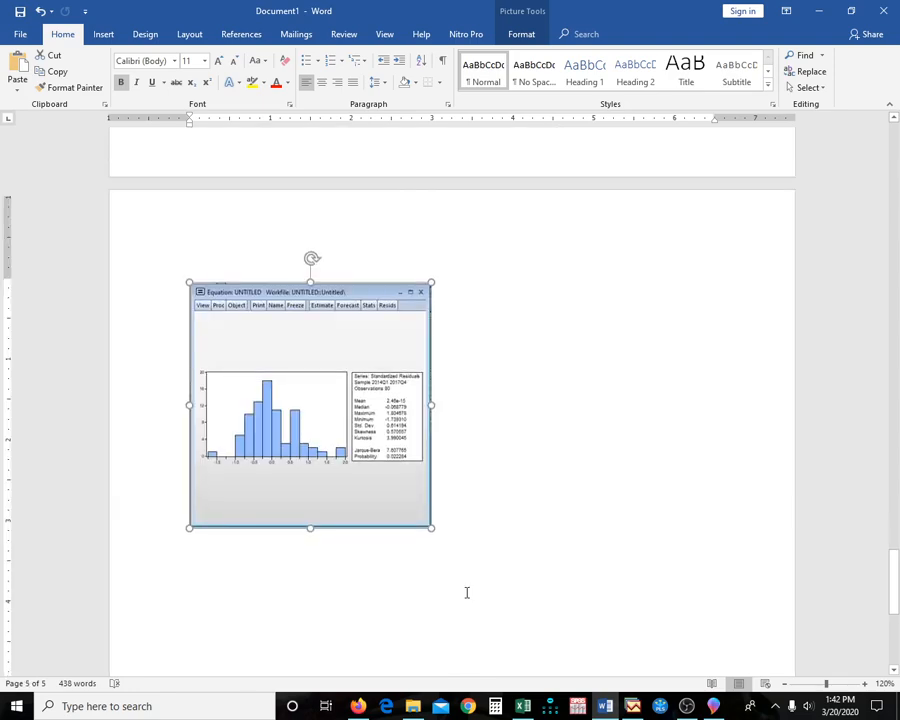
scroll(466, 593, up, 5)
scroll(463, 589, up, 2)
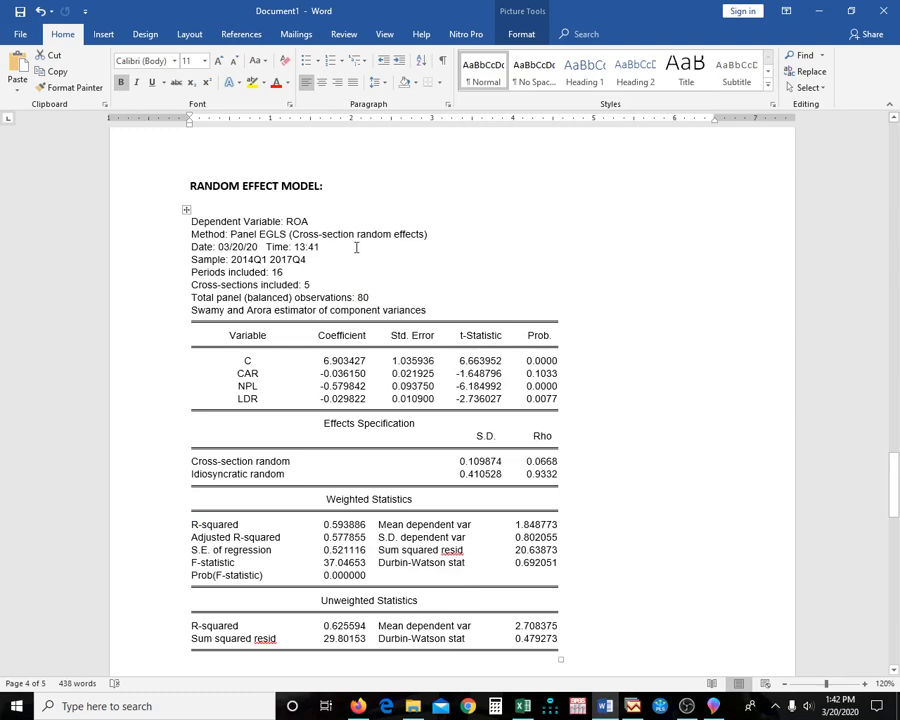
scroll(358, 480, down, 5)
click(338, 448)
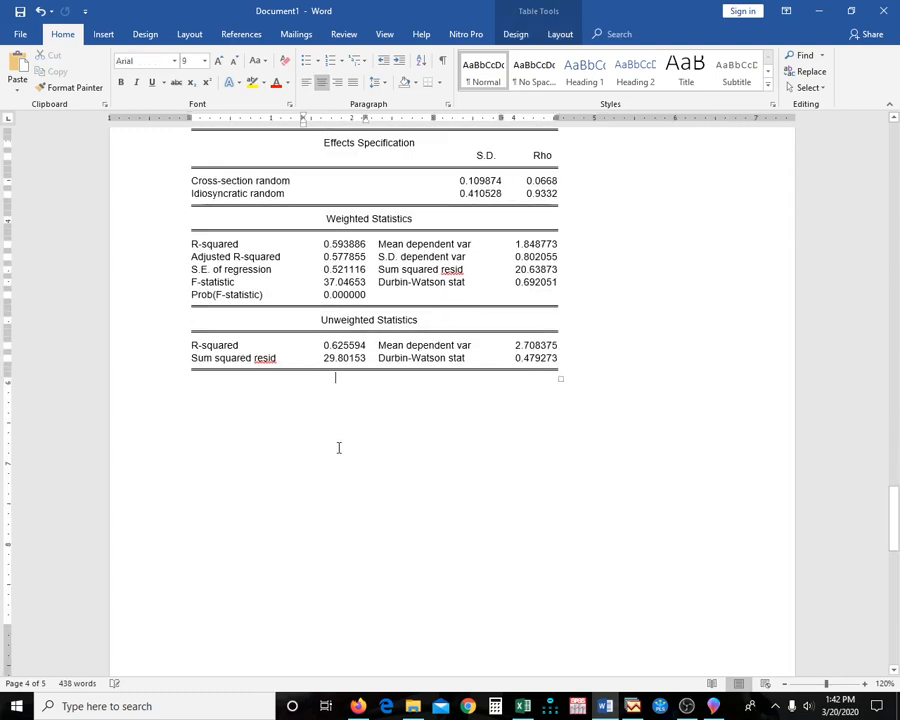
scroll(338, 501, down, 2)
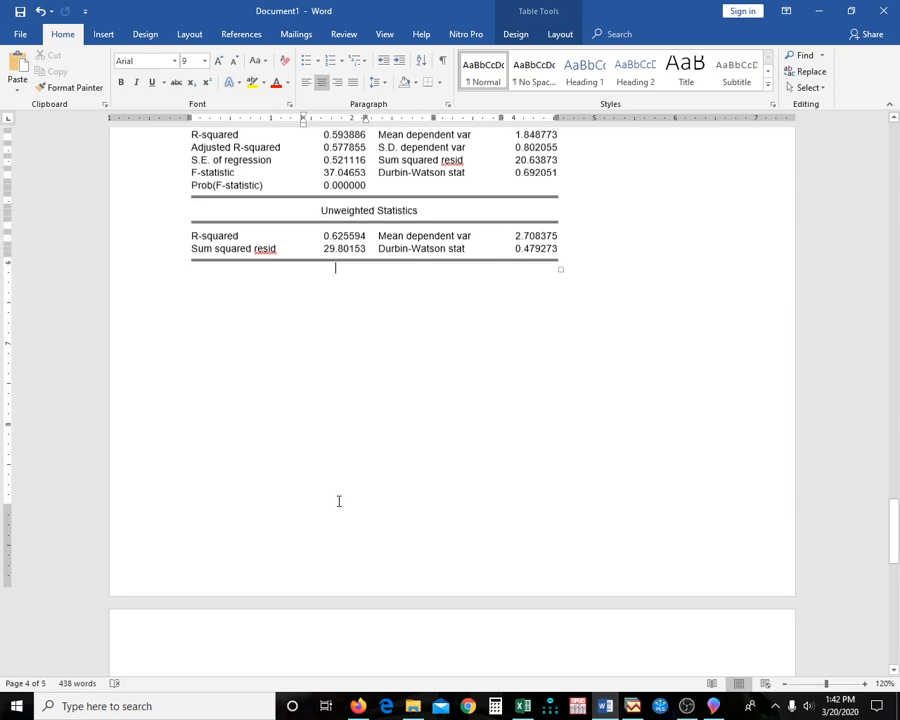
key(ctrl+v)
drag(432, 369, 390, 424)
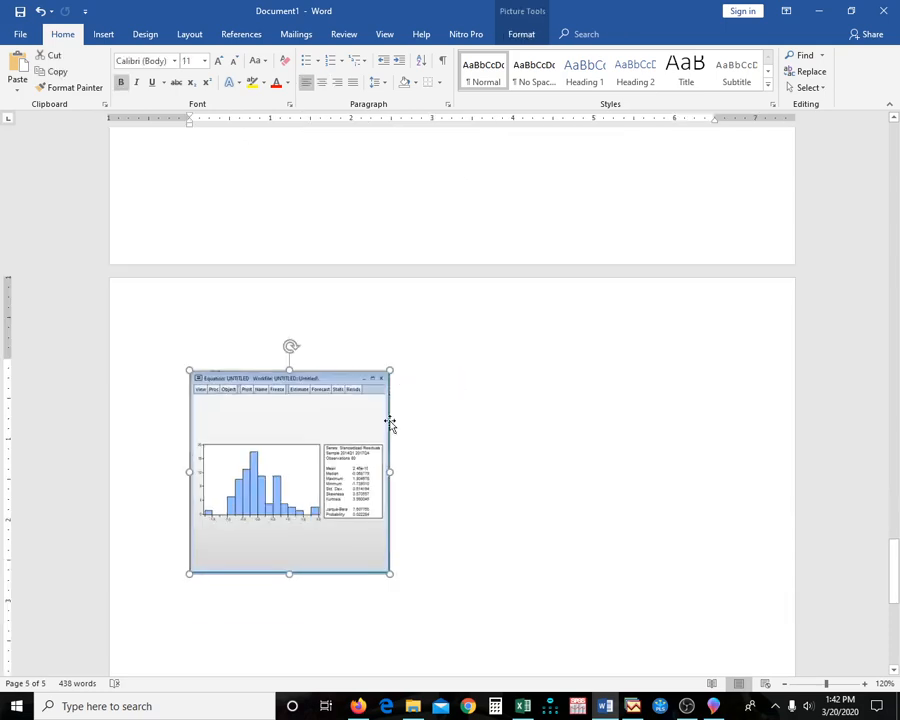
click(464, 447)
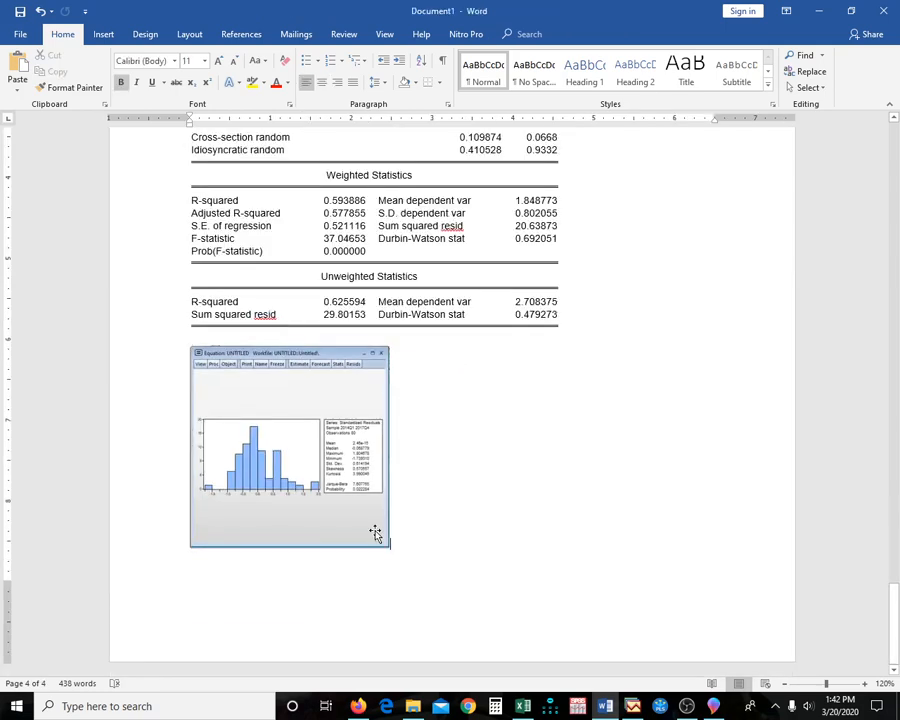
click(518, 315)
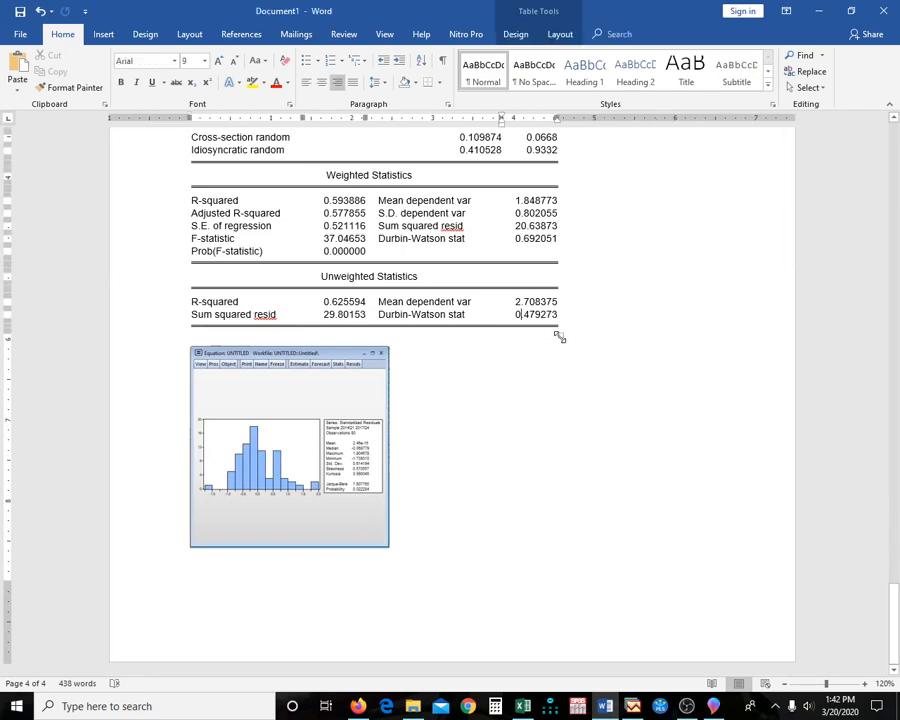
drag(558, 335, 568, 591)
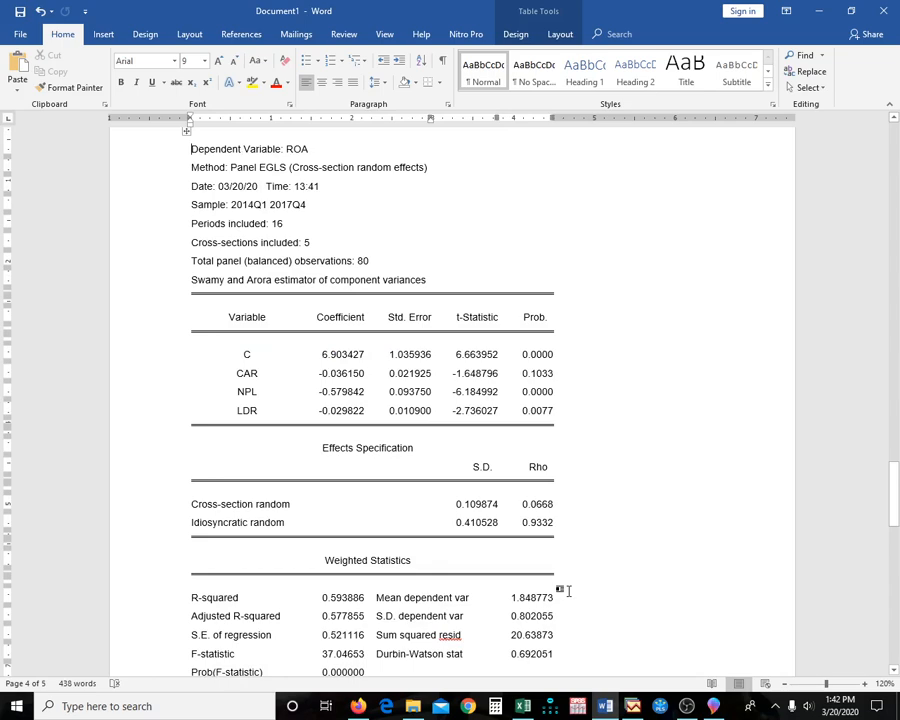
key(ctrl+z)
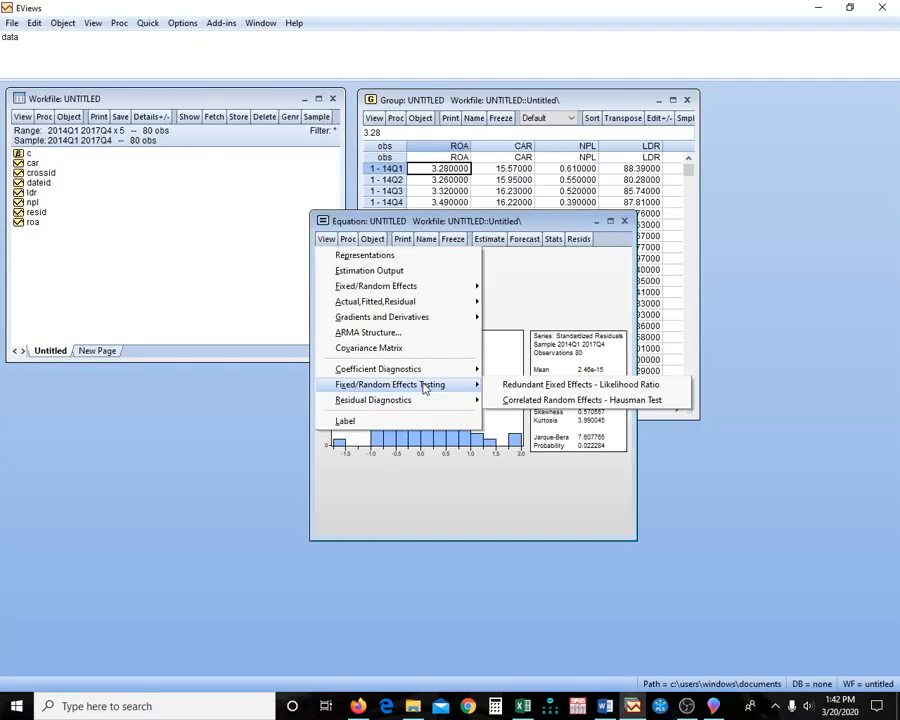
In EViews, run the Correlated Random Effects - Hausman Test on the equation and copy its full output
click(535, 402)
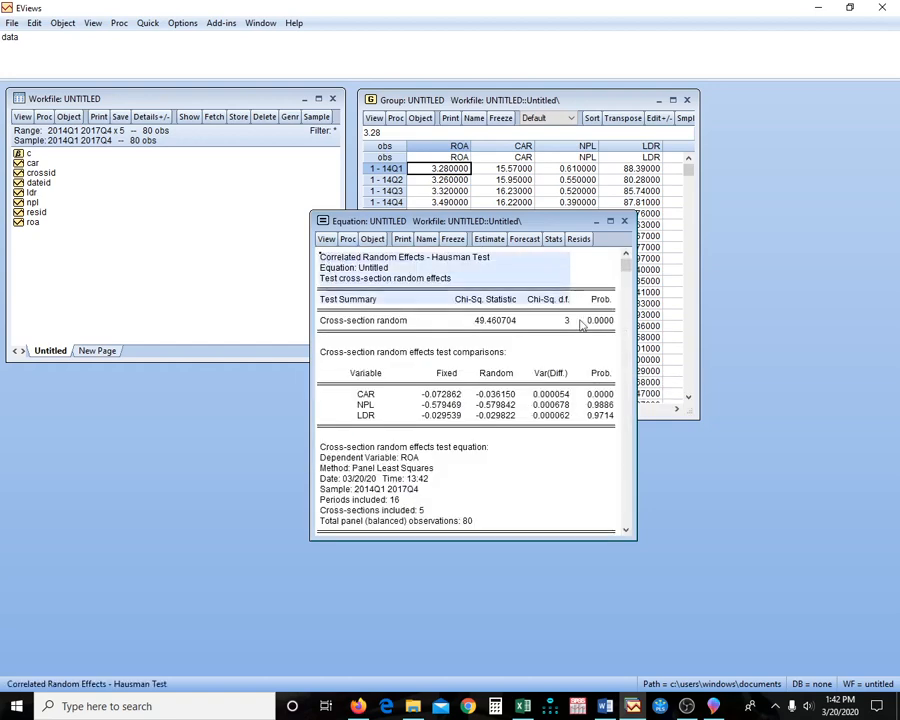
scroll(605, 527, down, 7)
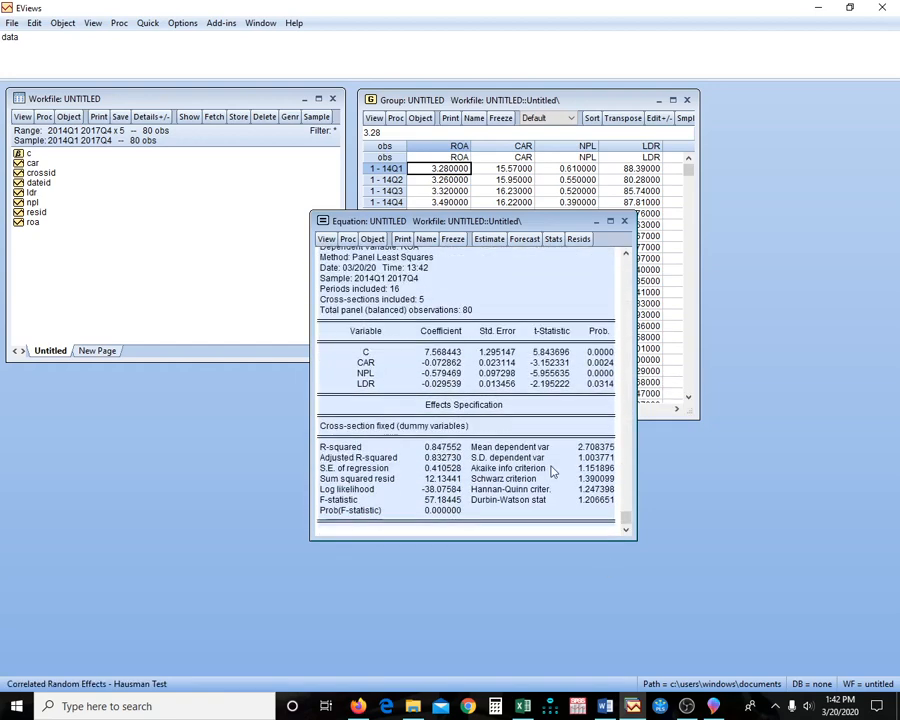
key(ctrl+c)
key(Return)
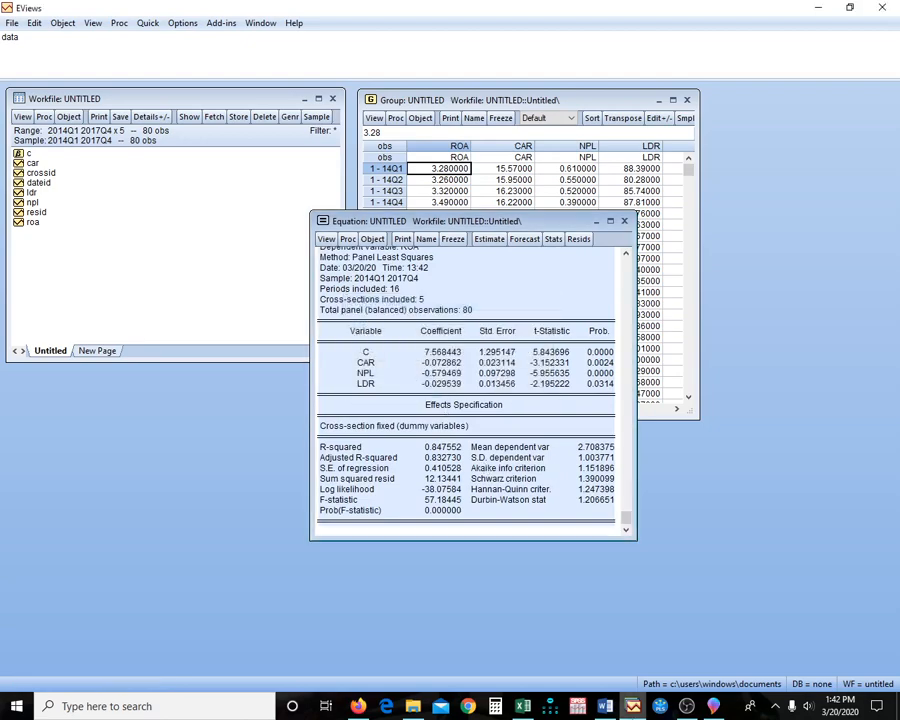
Switch to Word and paste the Hausman test output after the random effects histogram
click(606, 707)
key(ctrl+v)
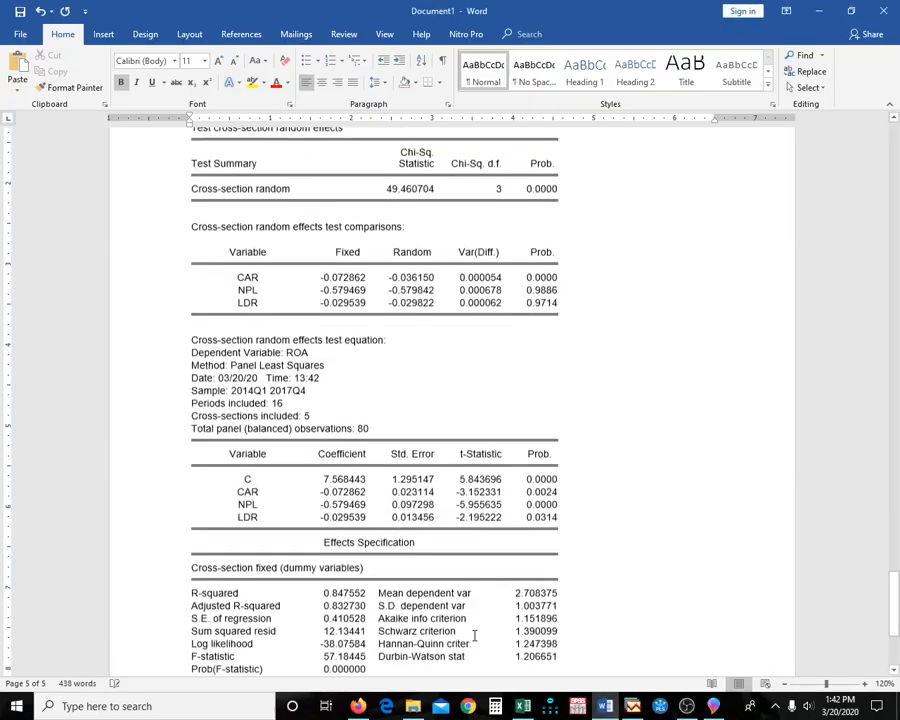
scroll(474, 632, up, 5)
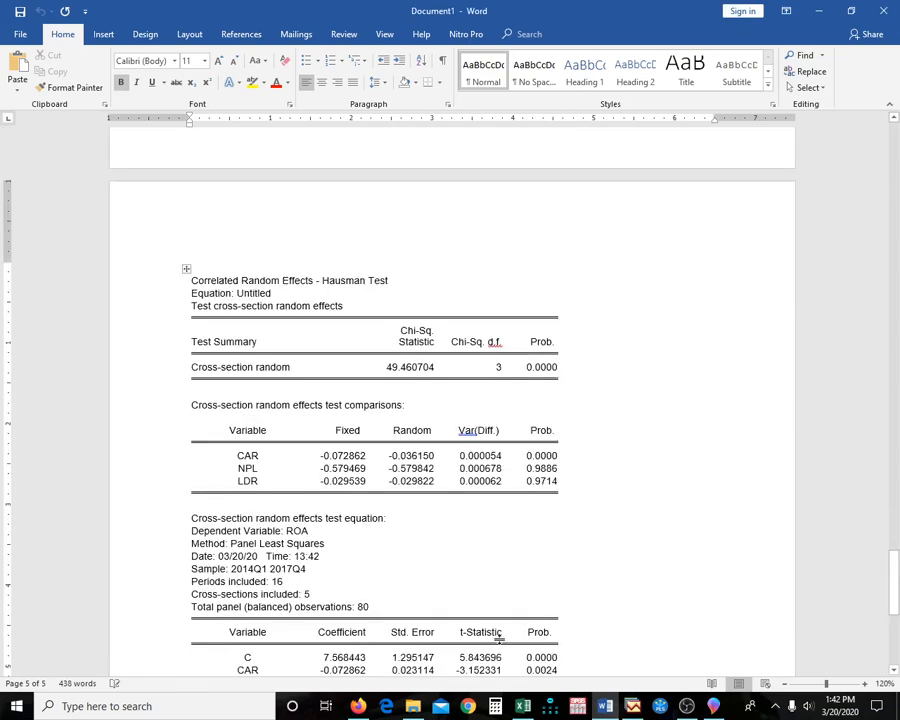
Return to the start of the document and review the common effect model's coefficients, fit statistics and residual normality histogram
key(ctrl+Home)
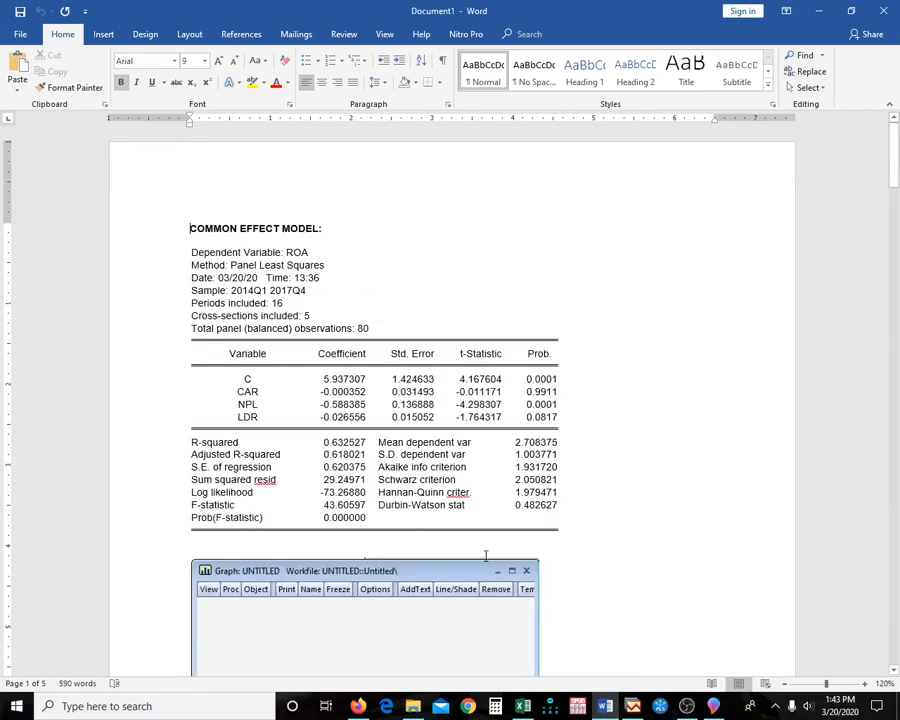
scroll(484, 545, down, 1)
scroll(484, 545, down, 3)
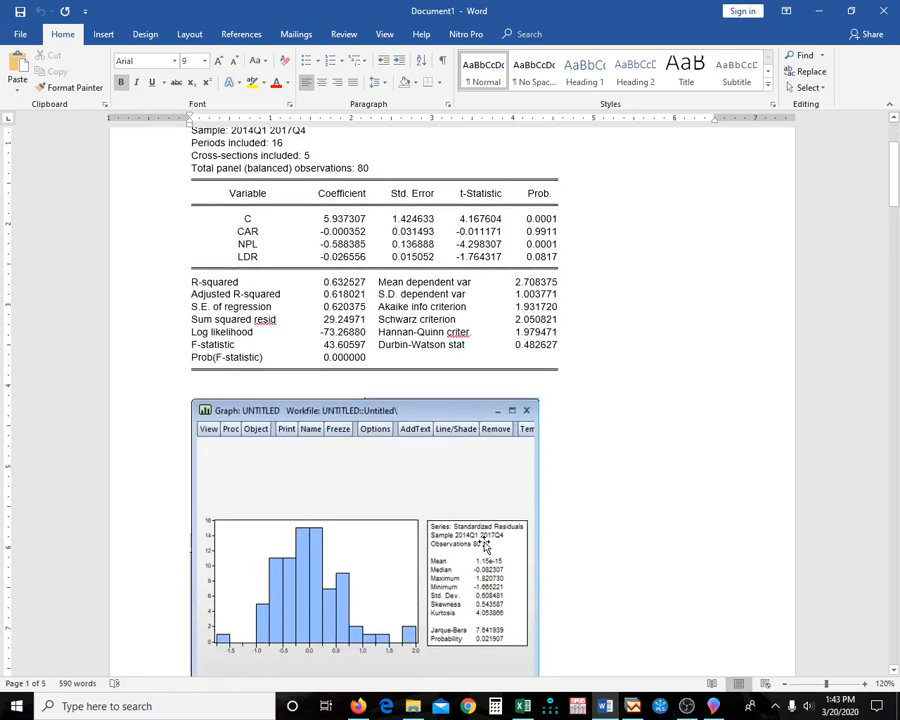
scroll(484, 548, down, 3)
scroll(455, 480, up, 6)
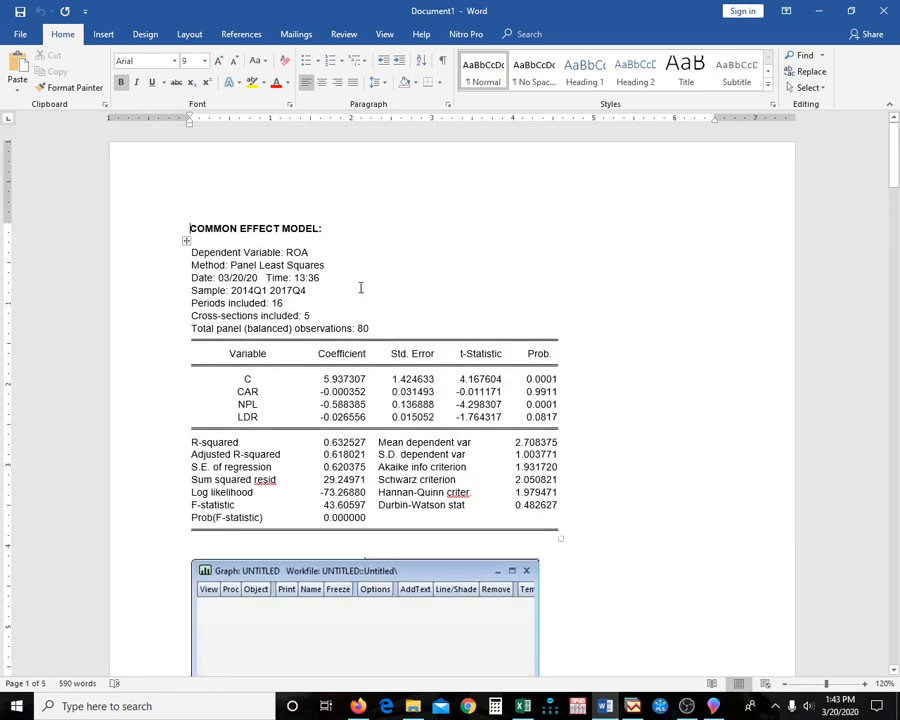
scroll(360, 286, down, 2)
scroll(340, 200, up, 2)
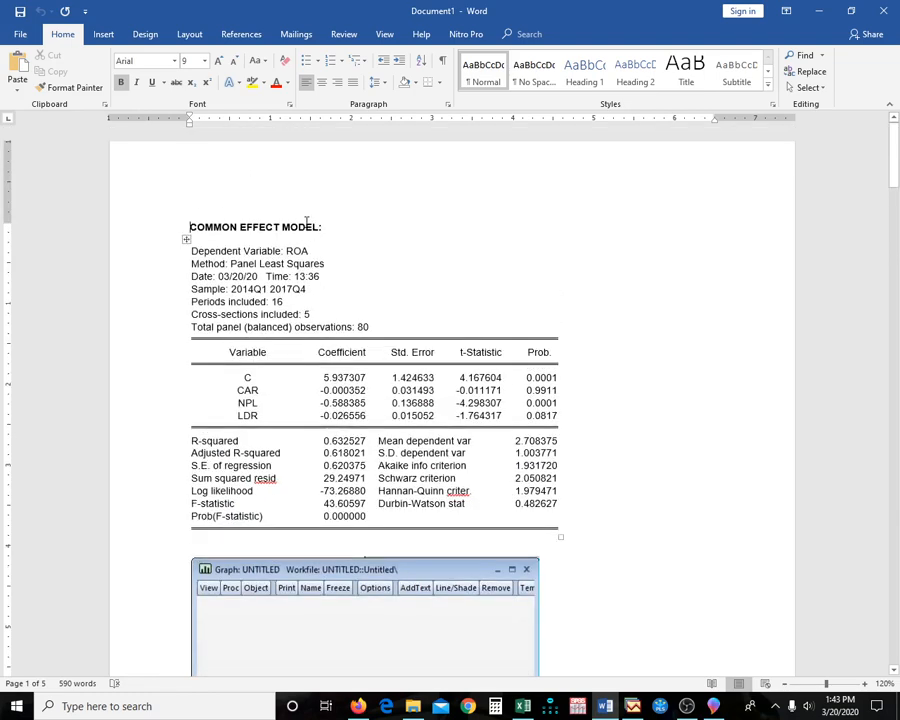
scroll(484, 382, down, 5)
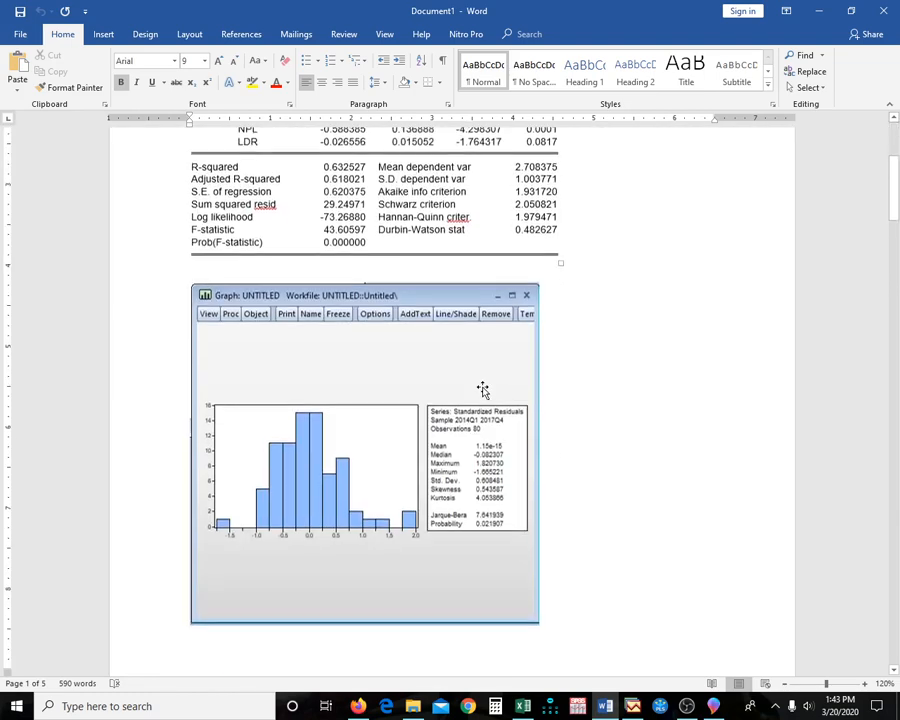
scroll(483, 388, up, 3)
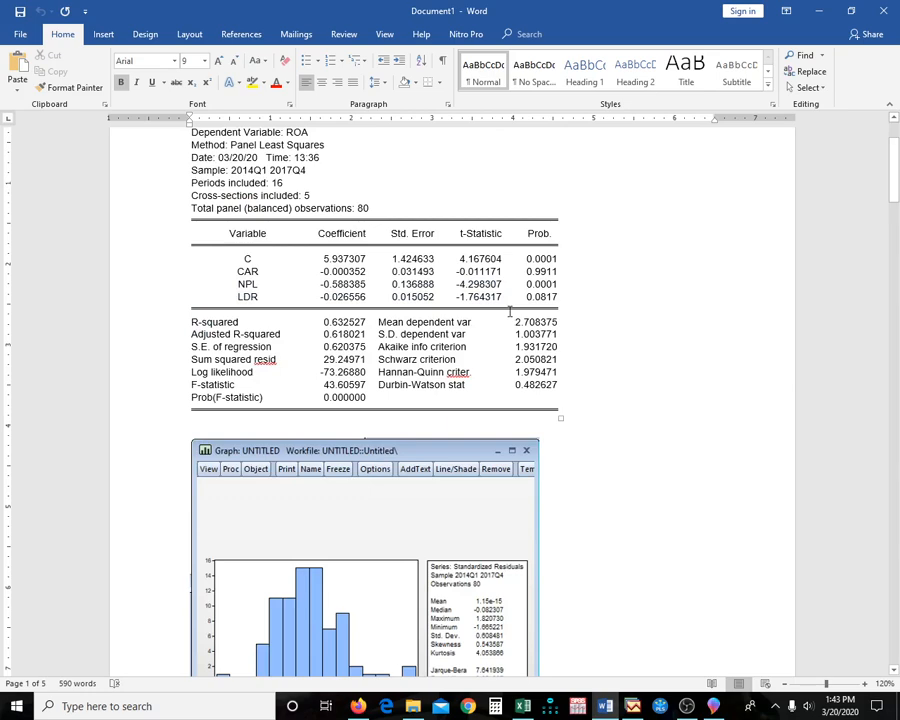
scroll(524, 350, down, 1)
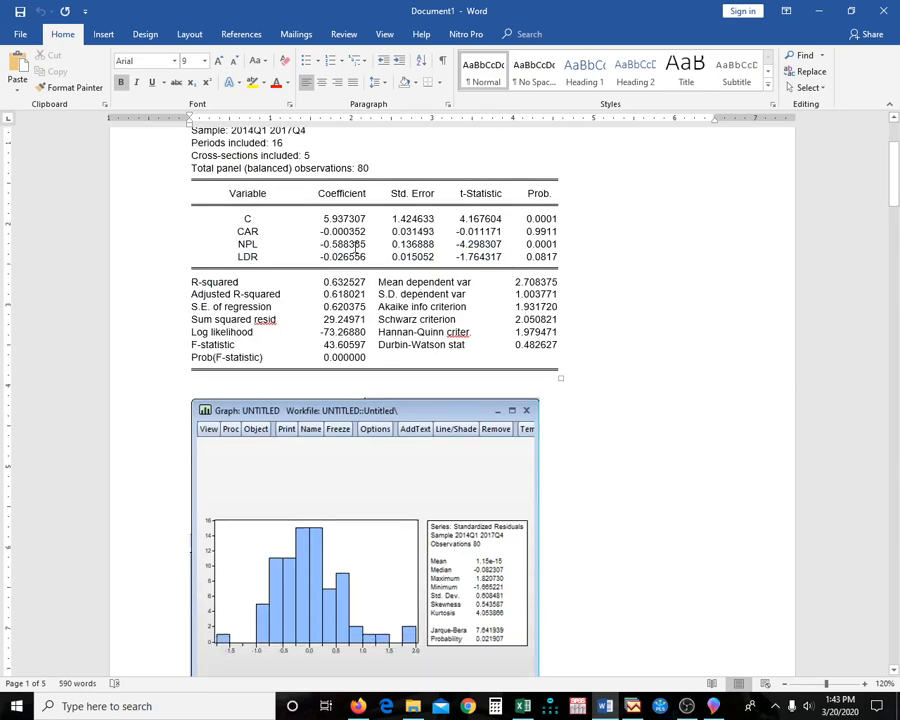
scroll(494, 370, down, 5)
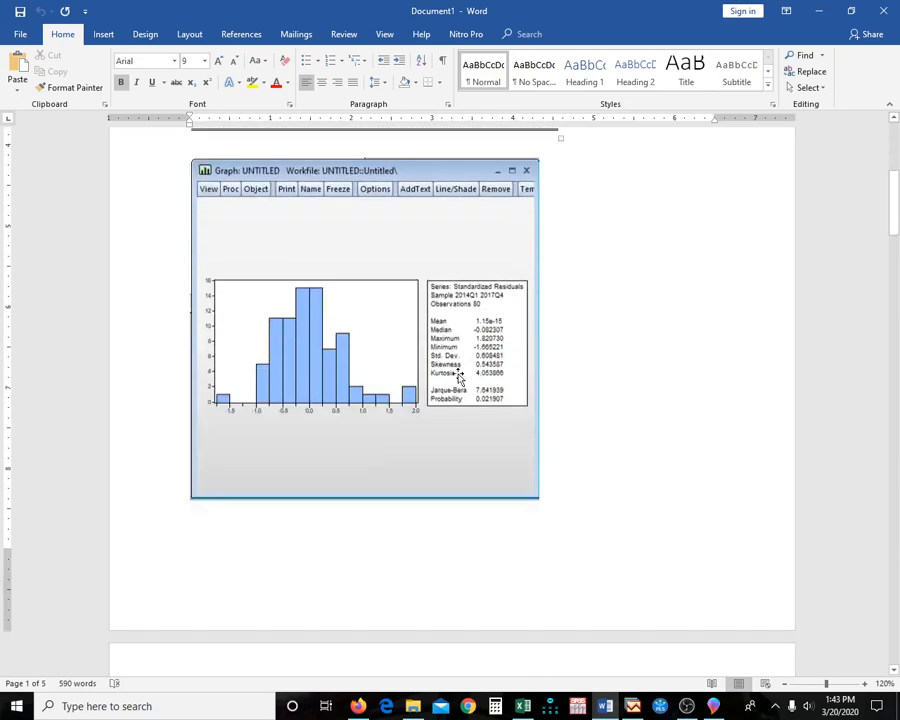
click(448, 372)
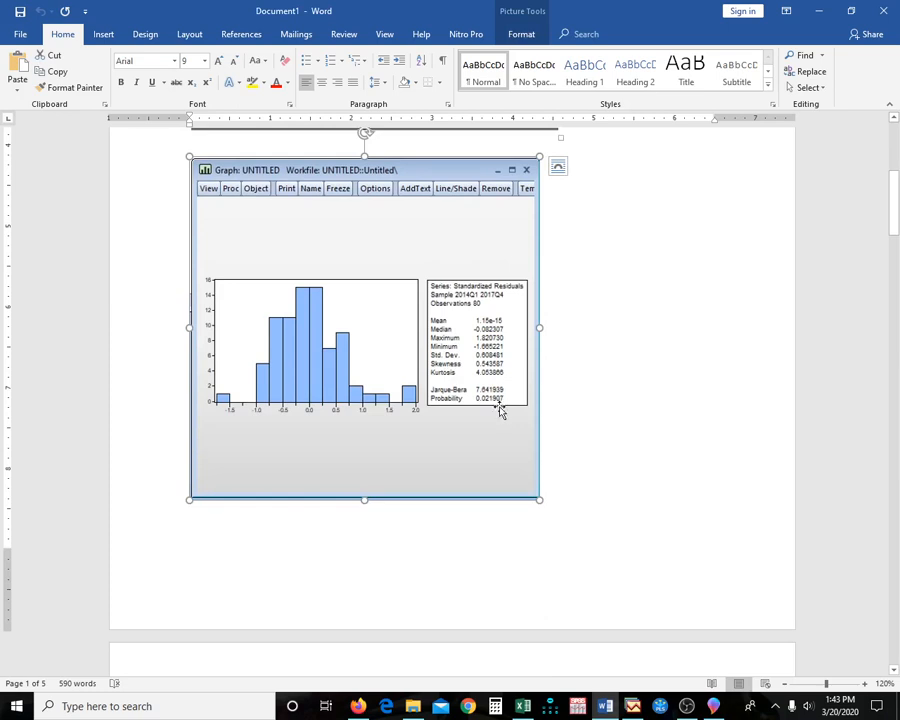
Review the fixed effect model's coefficients, fit statistics and residual normality histogram
scroll(500, 408, down, 8)
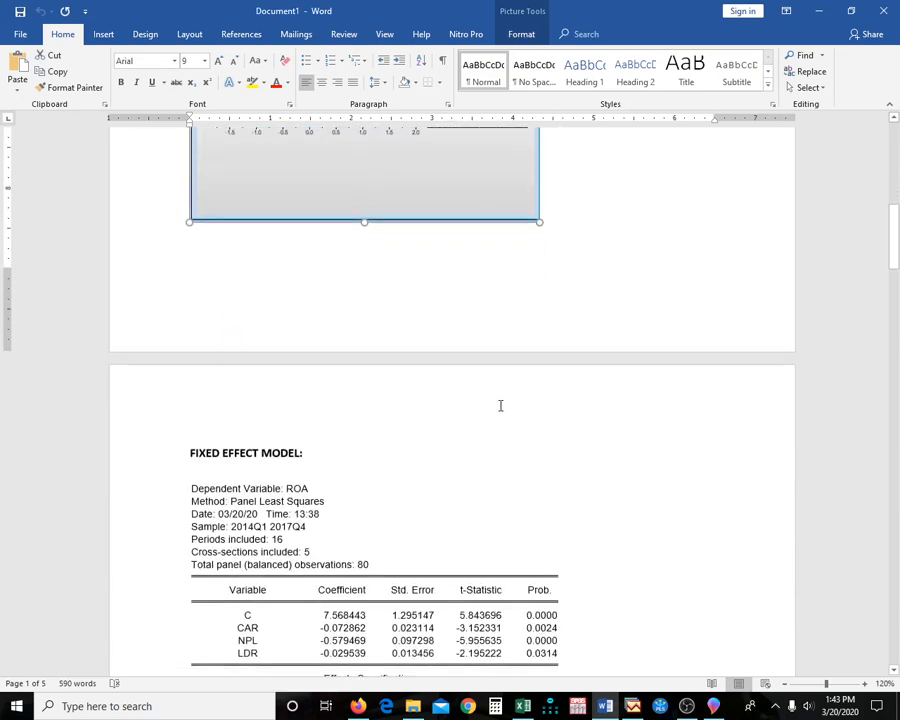
click(340, 336)
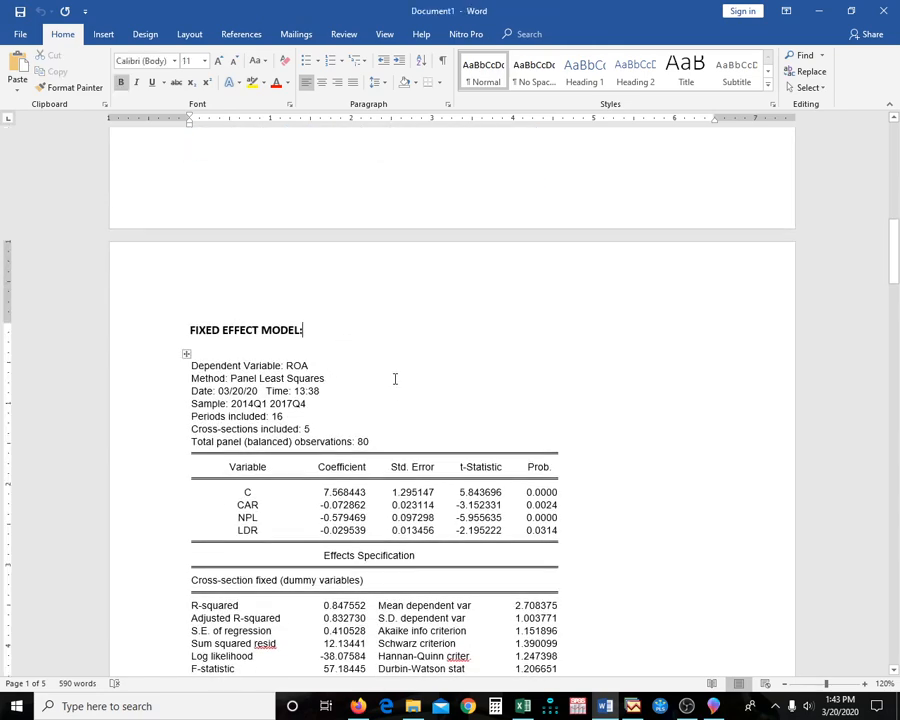
scroll(399, 391, down, 5)
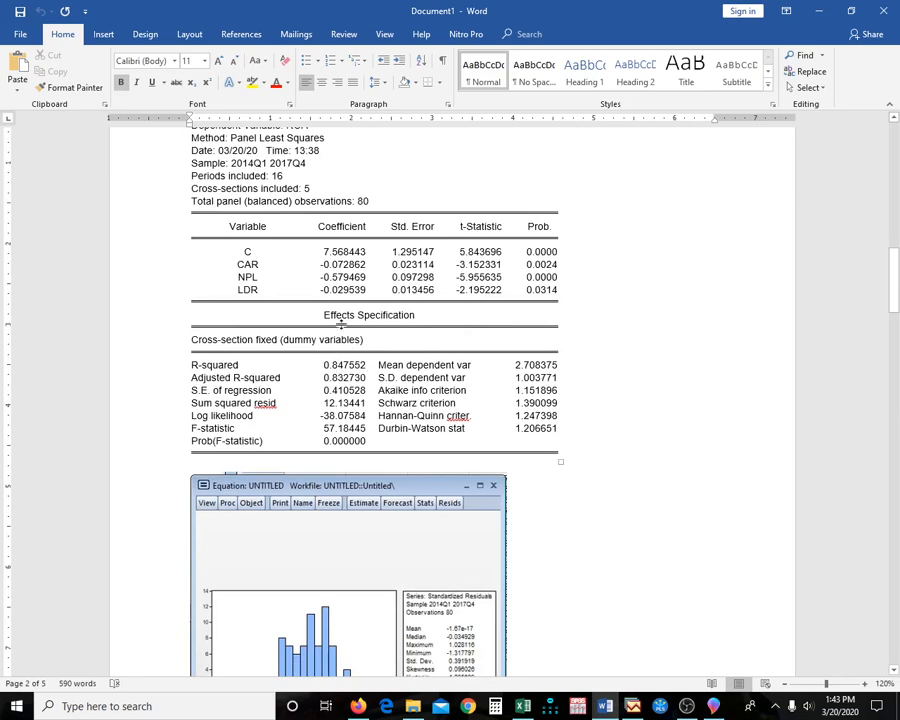
scroll(530, 392, down, 3)
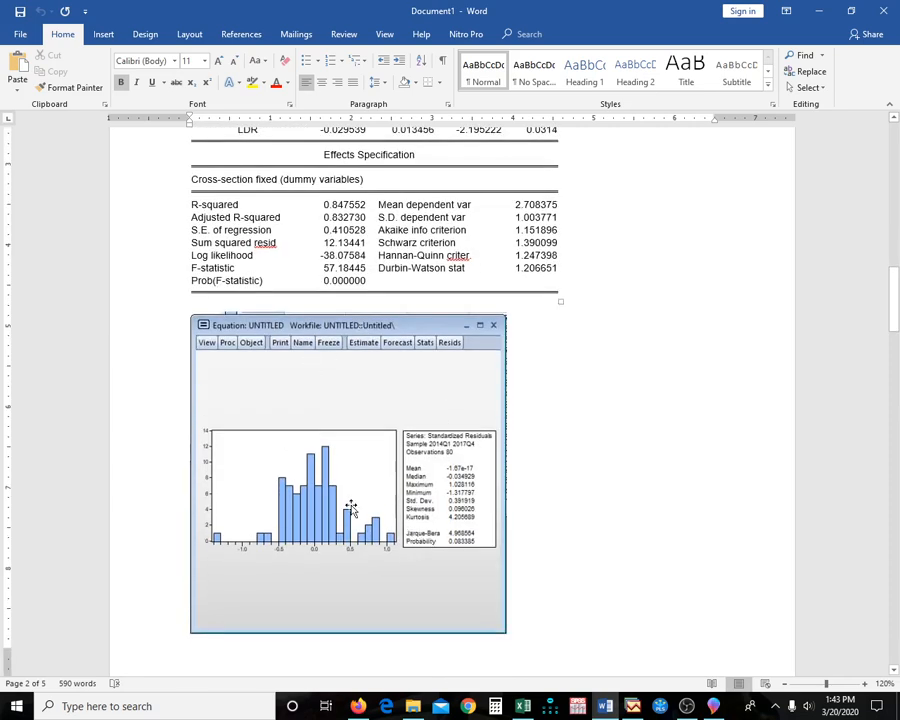
Examine the Redundant Fixed Effects Tests output, and return to the fixed effect model's table for comparison
scroll(425, 510, down, 12)
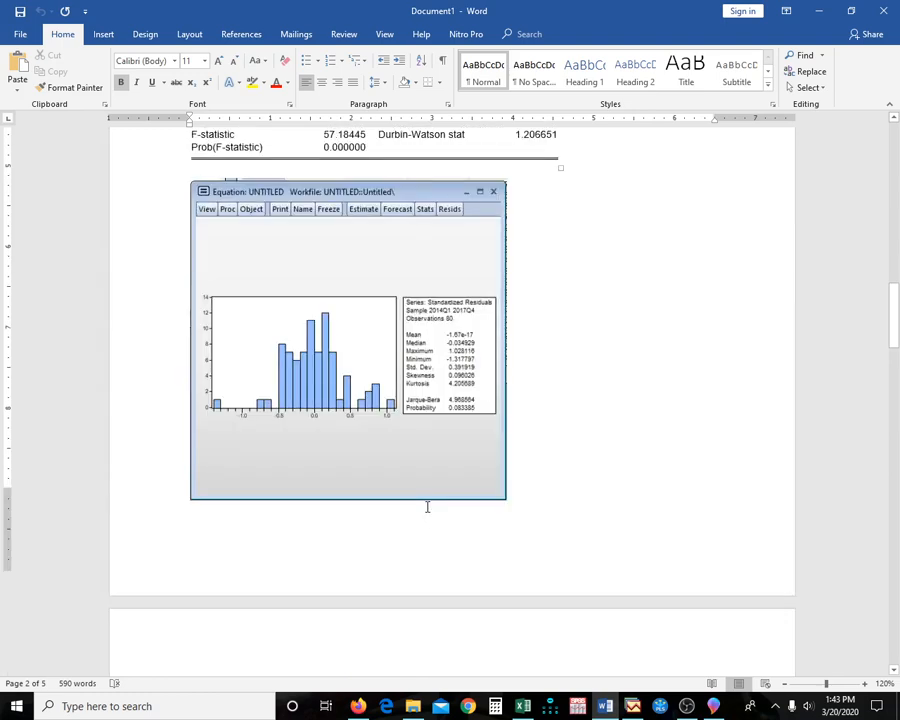
click(528, 364)
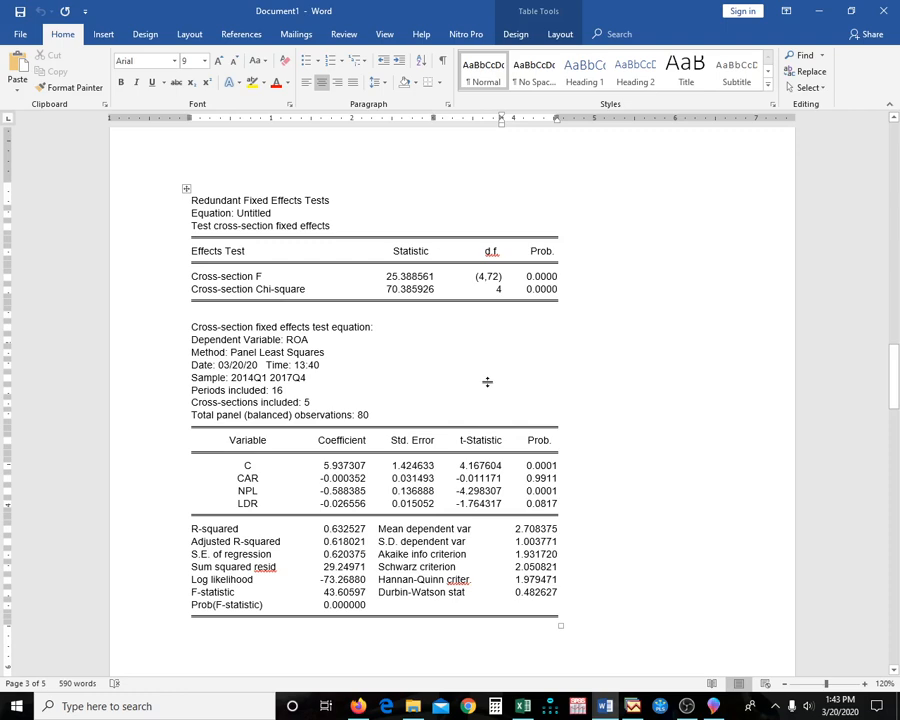
scroll(476, 504, down, 6)
scroll(473, 505, up, 1)
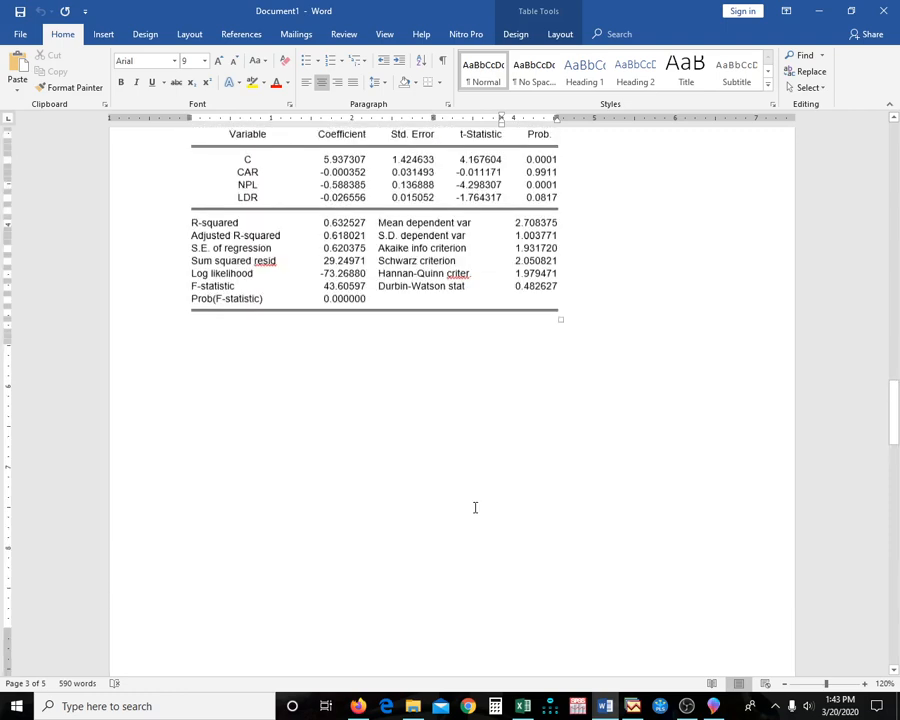
scroll(475, 507, down, 15)
scroll(475, 507, up, 4)
scroll(474, 508, down, 1)
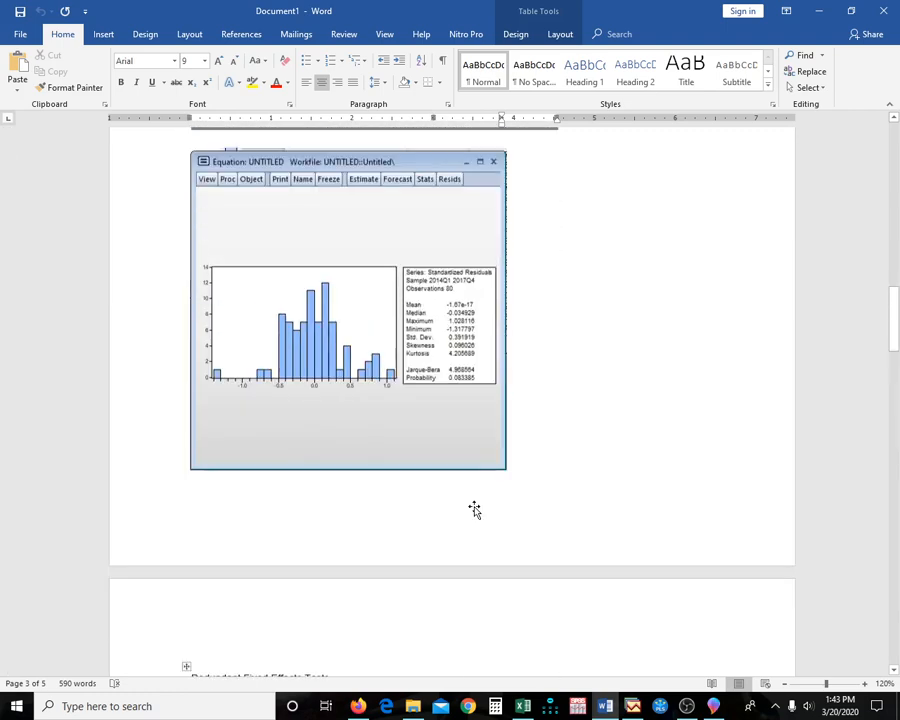
scroll(472, 506, up, 6)
scroll(300, 380, up, 1)
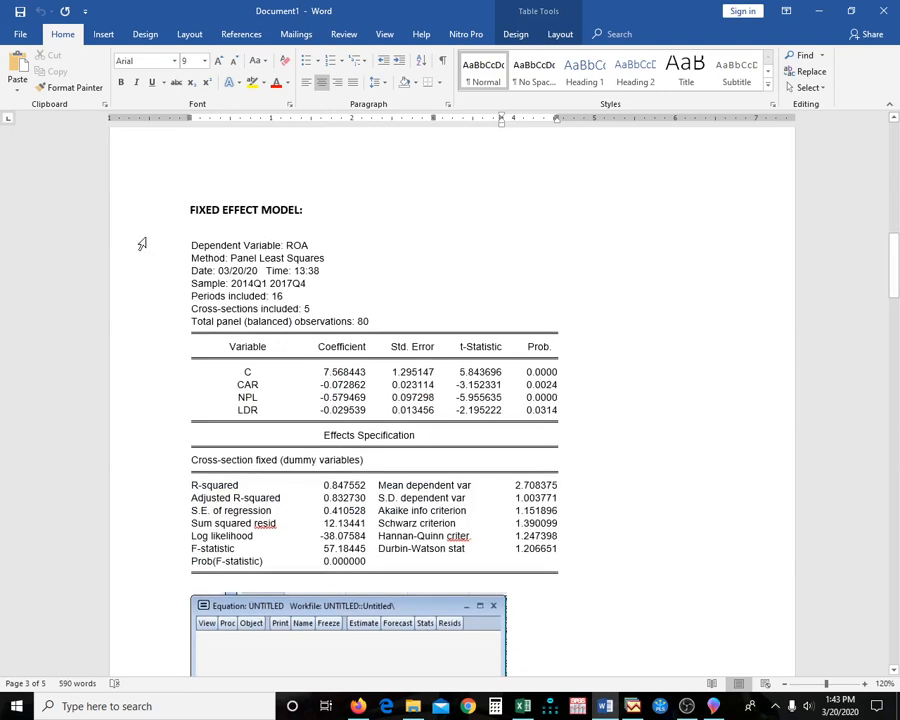